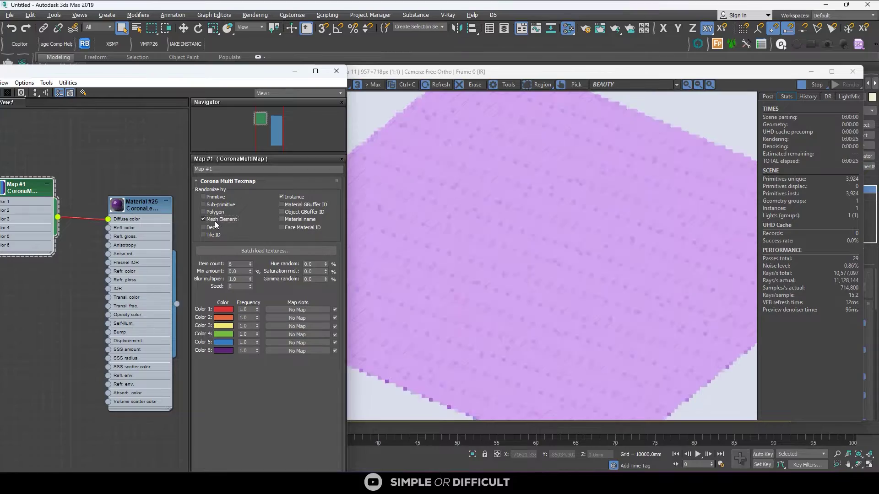
# Step: Show the render window's post settings and step up the seed of the Corona Multi Texmap
pyautogui.click(768, 96)
pyautogui.moveTo(856, 257); pyautogui.dragTo(857, 270)
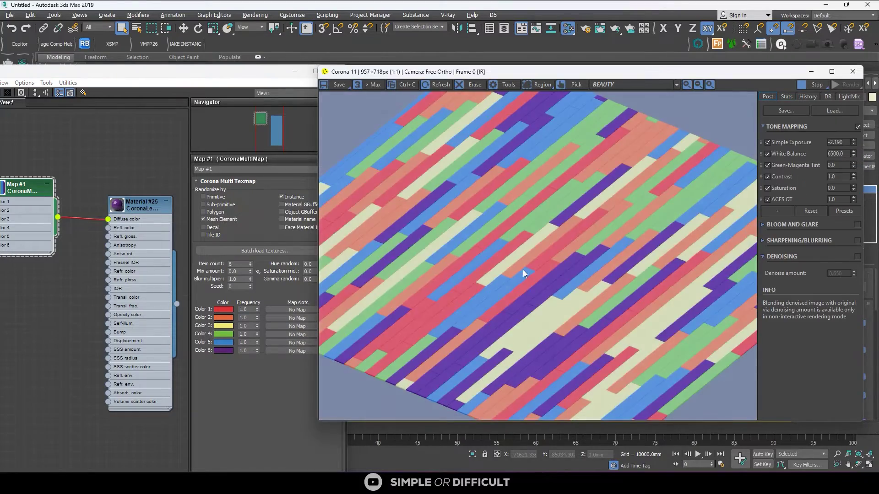
pyautogui.click(250, 284)
pyautogui.click(251, 284)
pyautogui.click(250, 284)
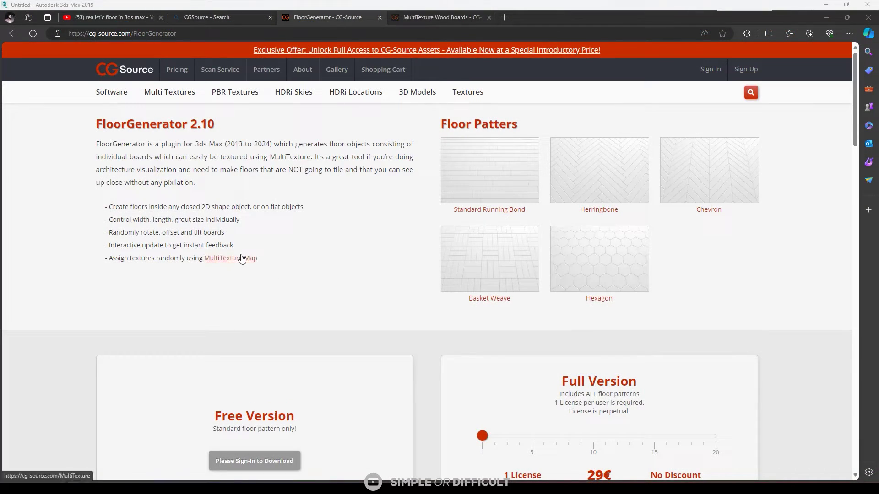
# Step: Review the FloorGenerator page in the browser, covering its floor patterns and the free and full versions
pyautogui.scroll(-1, 243, 259)
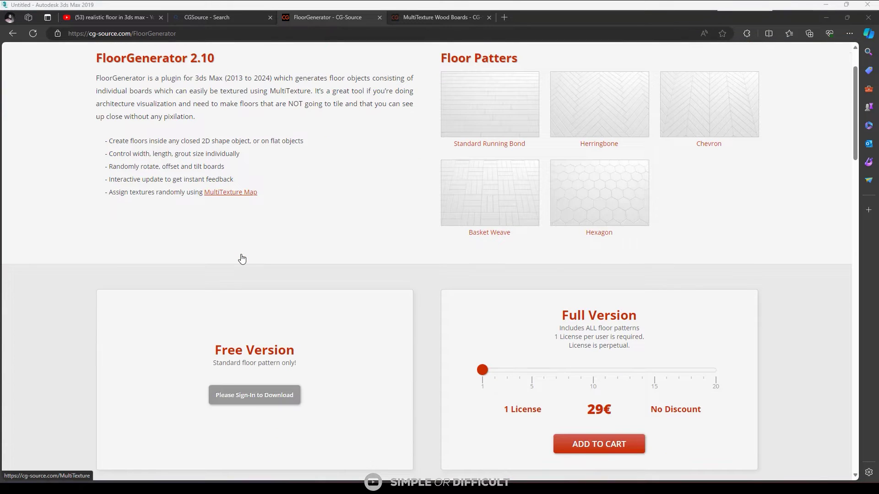
pyautogui.scroll(-2, 599, 338)
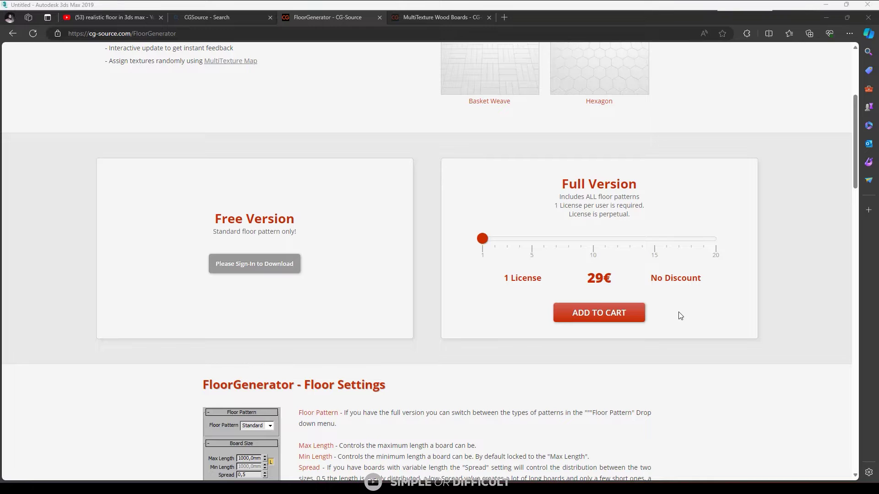
pyautogui.scroll(1, 680, 316)
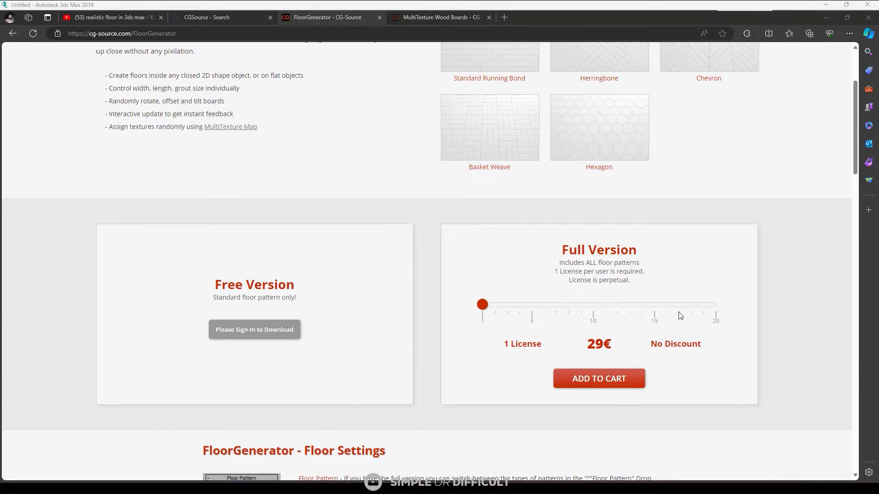
pyautogui.scroll(2, 614, 314)
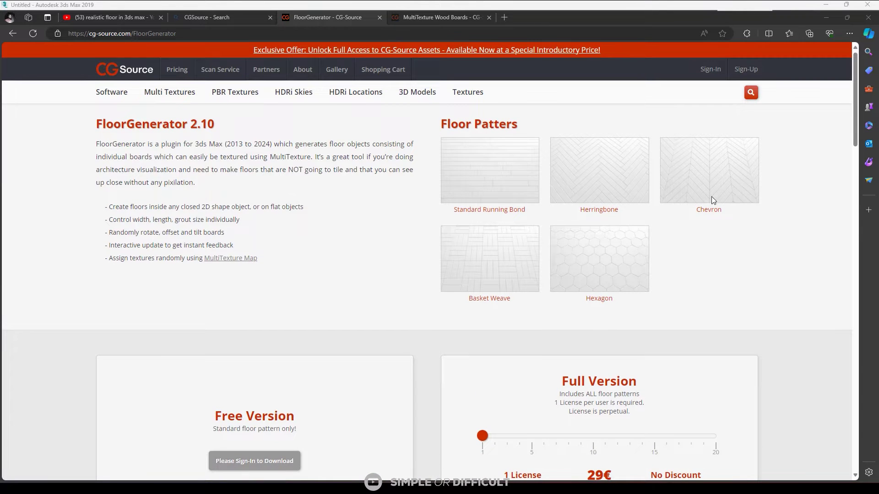
pyautogui.scroll(-1, 581, 270)
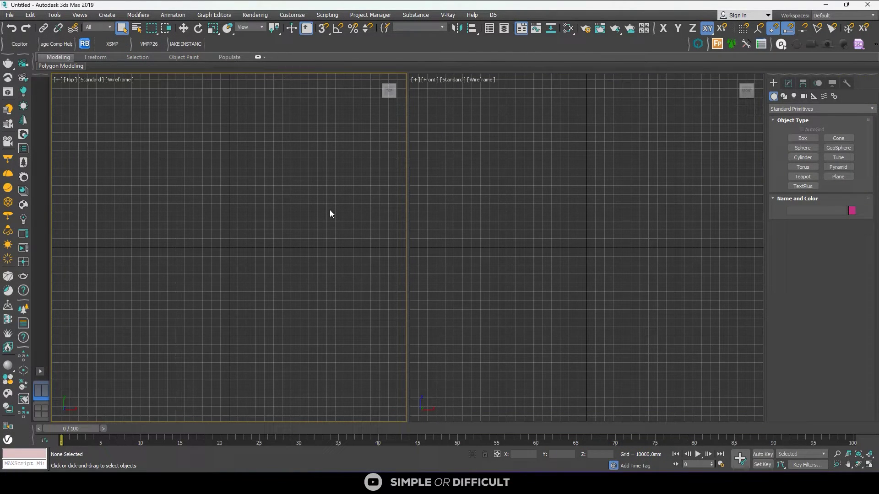
# Step: Draw a rectangle spline about 740,000 mm wide on the ground grid in an orthographic view
pyautogui.click(540, 253)
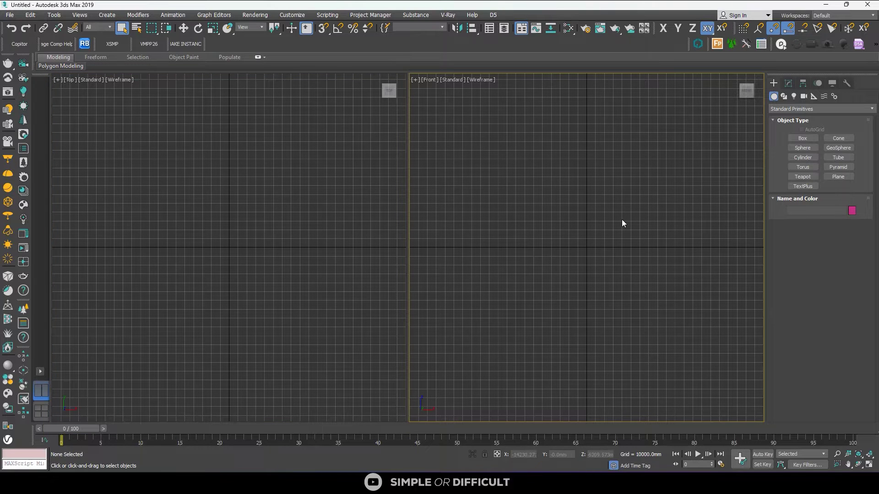
pyautogui.click(785, 96)
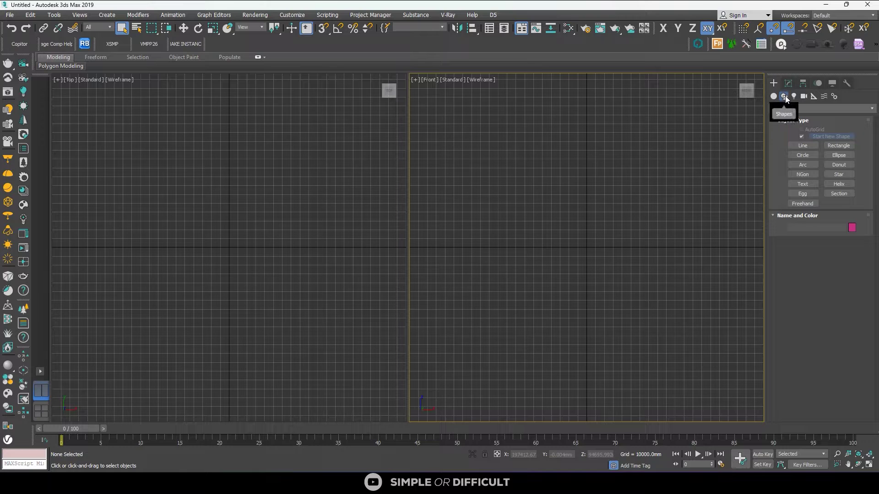
pyautogui.click(795, 147)
pyautogui.click(840, 147)
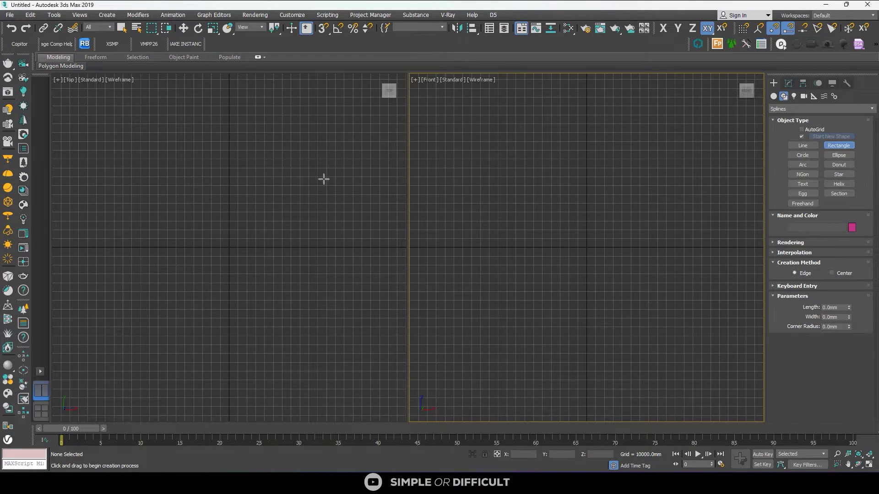
pyautogui.keyDown('alt'); pyautogui.moveTo(207, 235); pyautogui.dragTo(131, 166, button='middle'); pyautogui.keyUp('alt')
pyautogui.moveTo(131, 168); pyautogui.dragTo(242, 292)
# Step: Set the rectangle's length and width to 5000 mm each
pyautogui.doubleClick(836, 308)
pyautogui.write('500')
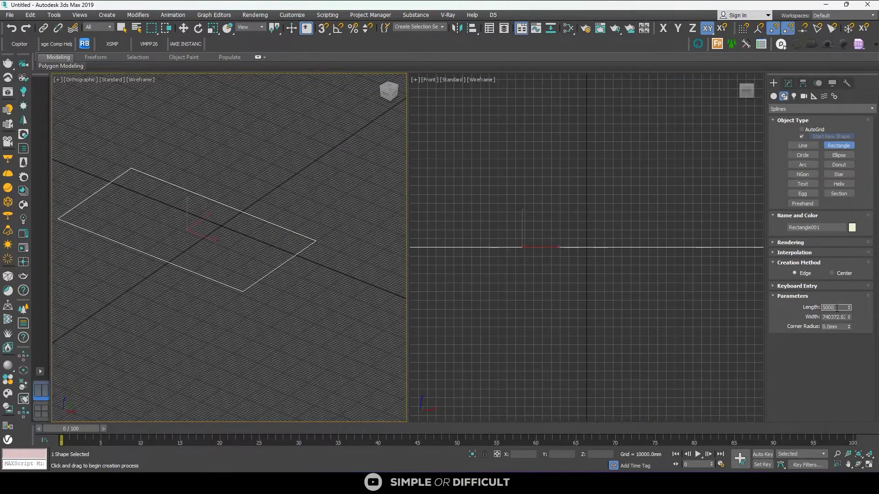
pyautogui.write('0')
pyautogui.doubleClick(832, 317)
pyautogui.write('50')
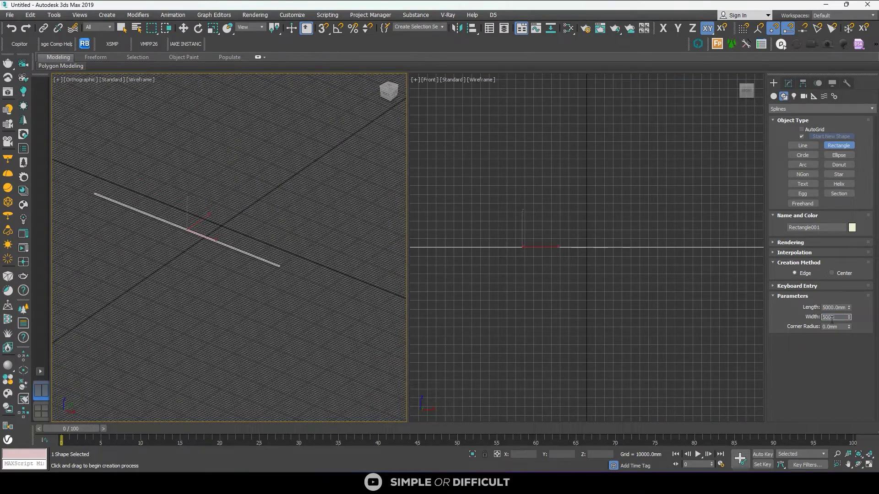
pyautogui.write('00')
pyautogui.press('Return')
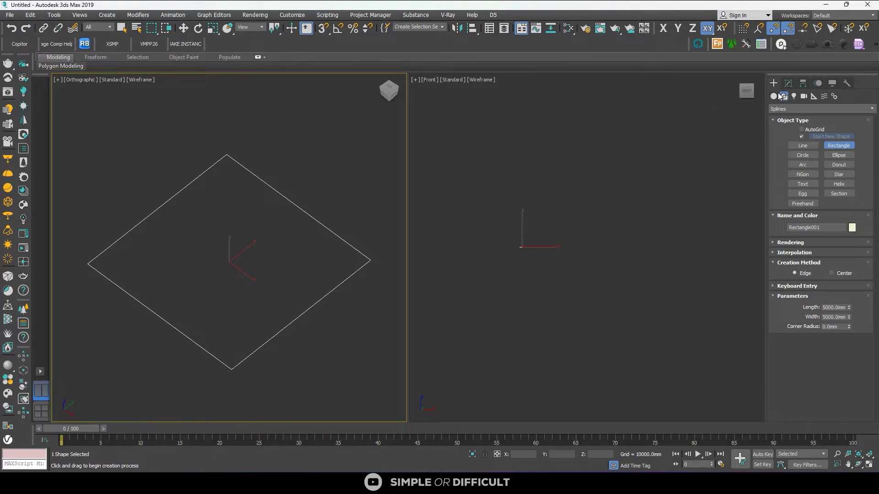
# Step: Apply the FloorGenerator modifier to the rectangle
pyautogui.click(789, 83)
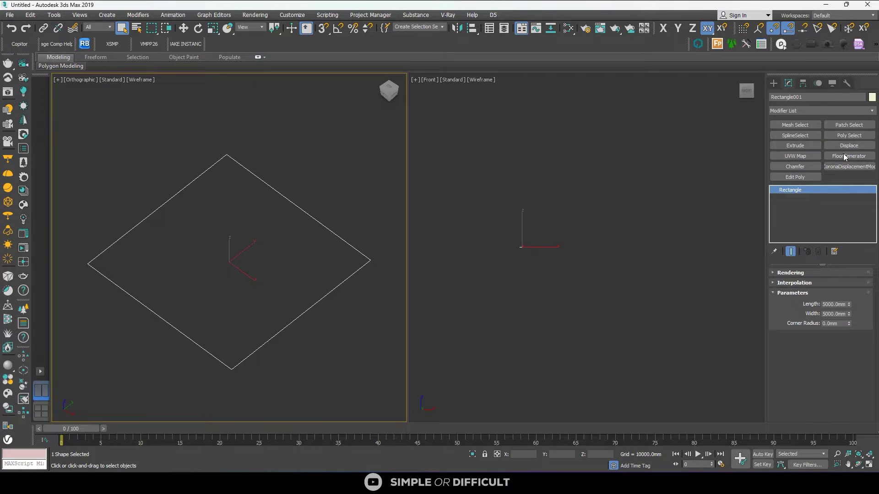
pyautogui.click(844, 155)
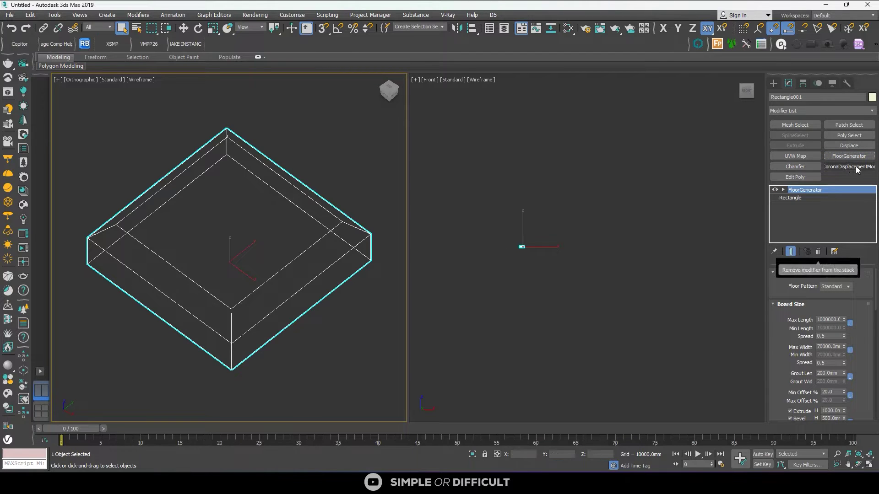
pyautogui.click(817, 251)
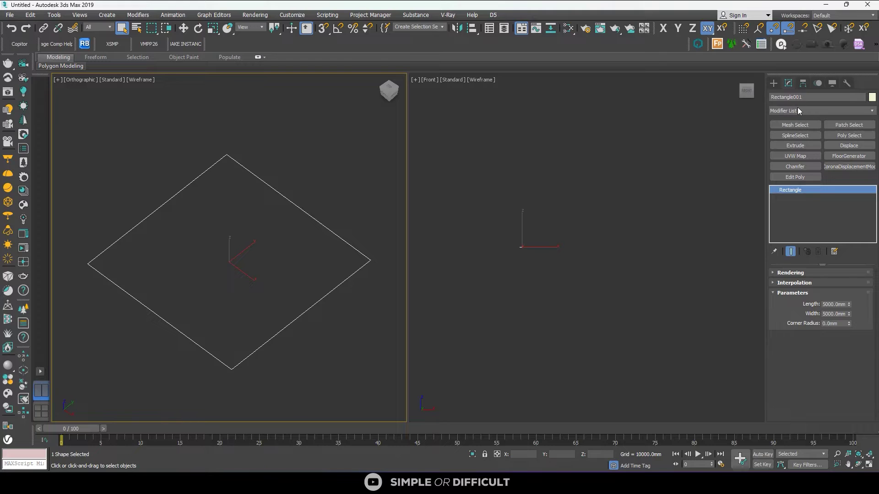
pyautogui.click(798, 110)
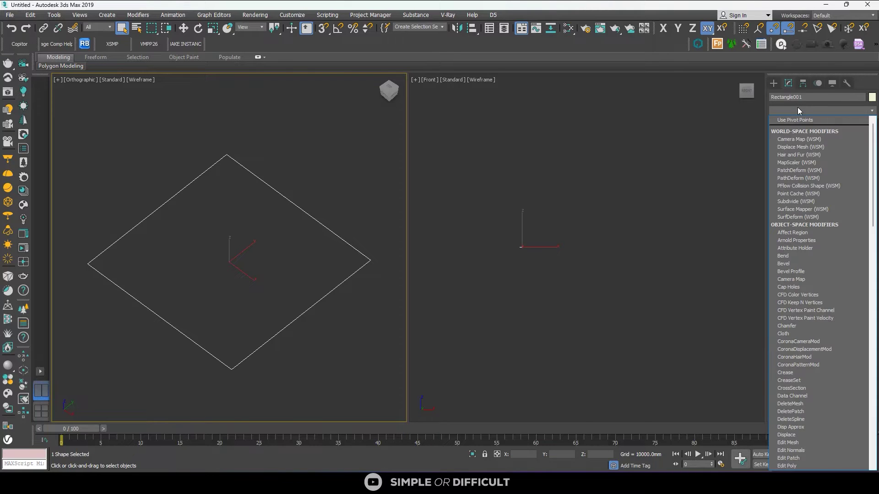
pyautogui.write('floor')
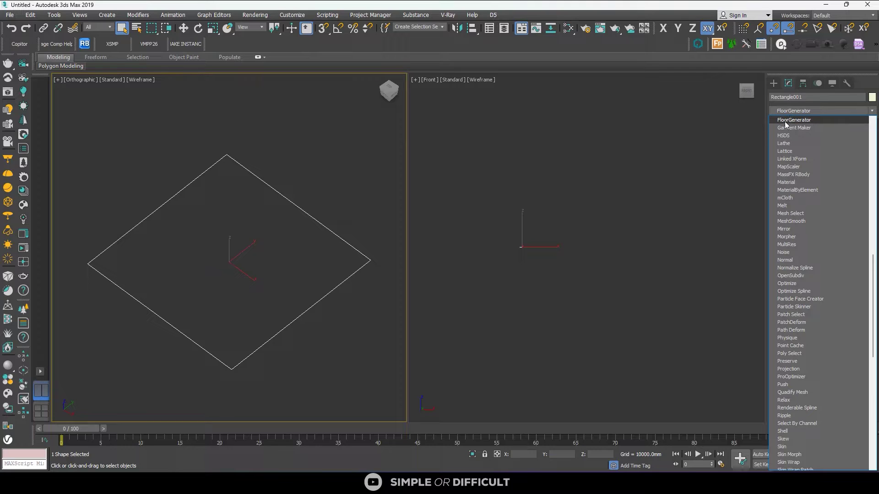
pyautogui.click(795, 119)
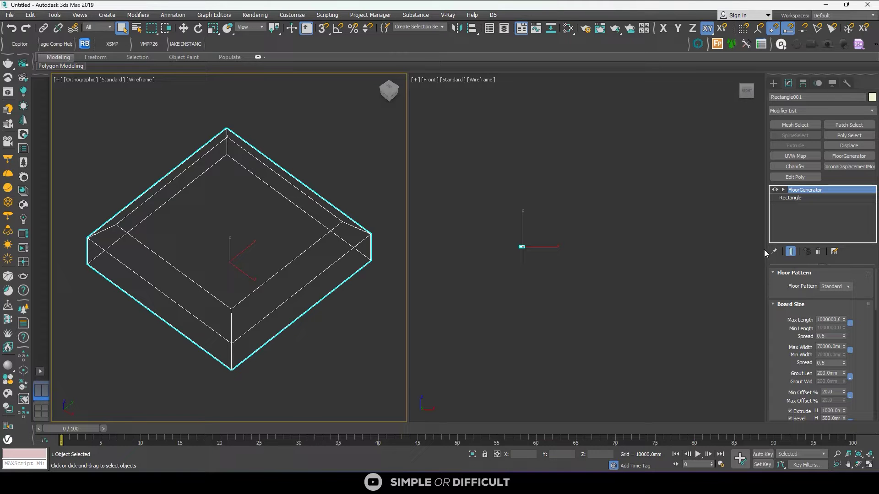
# Step: Widen the command panel to fit more FloorGenerator settings and view the available floor pattern options
pyautogui.moveTo(765, 253); pyautogui.dragTo(646, 246)
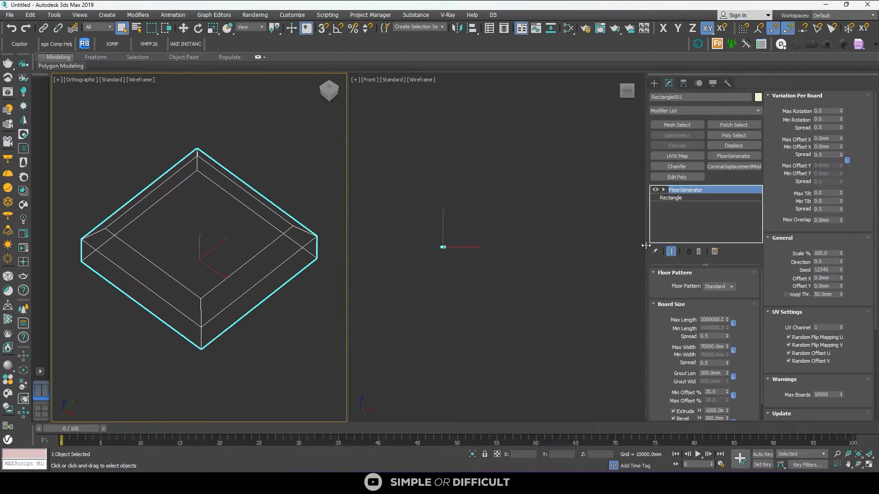
pyautogui.click(720, 289)
pyautogui.click(729, 289)
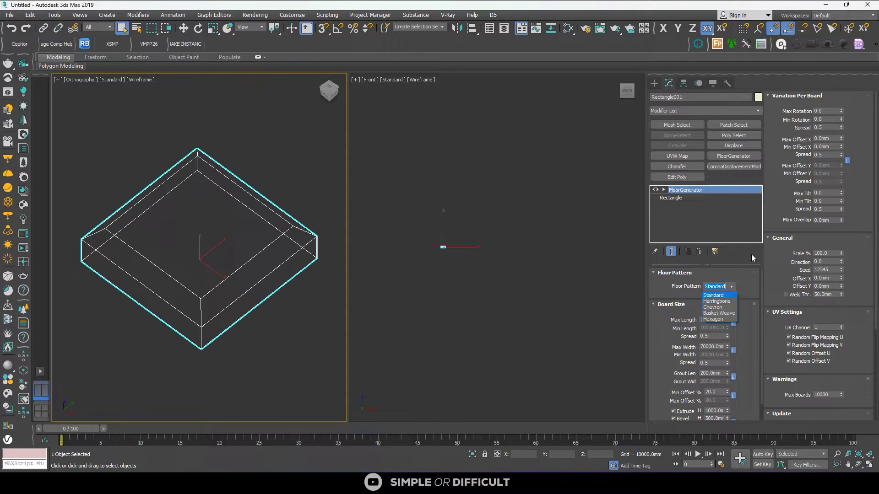
pyautogui.click(747, 275)
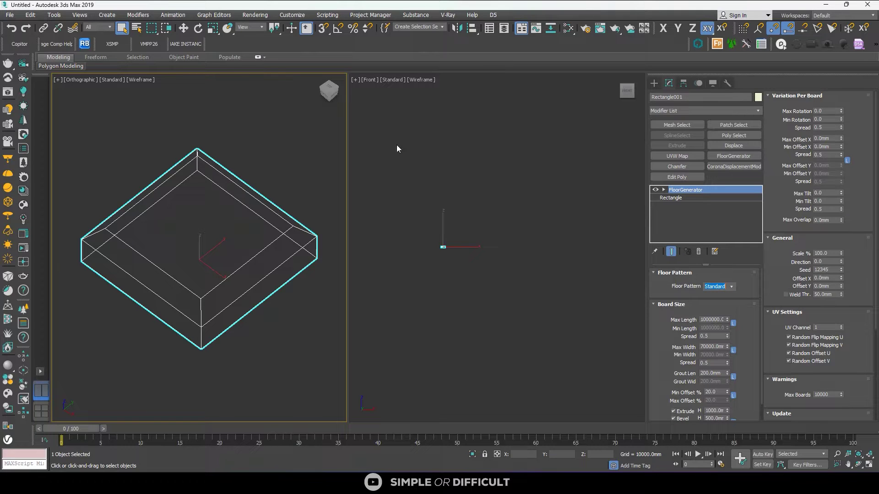
# Step: Maximize the orthographic viewport and reselect the floor object
pyautogui.click(285, 195)
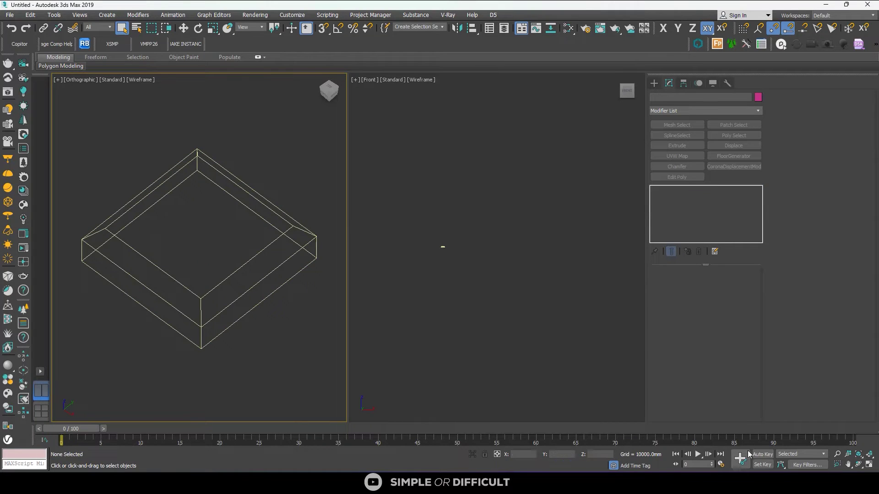
pyautogui.click(869, 465)
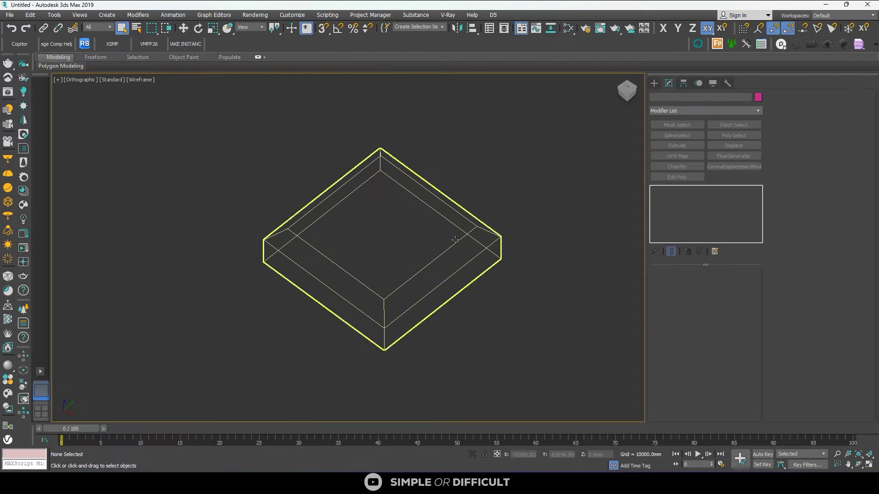
pyautogui.click(455, 242)
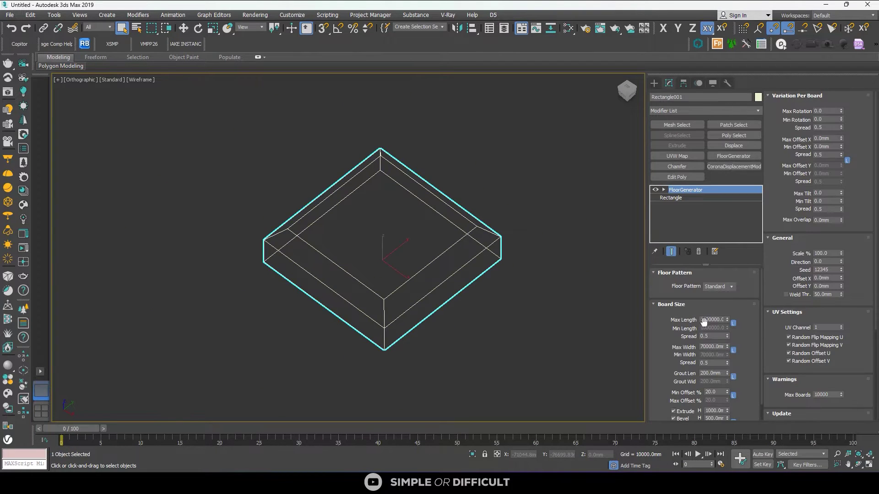
# Step: Set the floor boards' maximum length to 1200 mm and maximum width to 120 mm
pyautogui.doubleClick(712, 320)
pyautogui.write('1200')
pyautogui.press('Return')
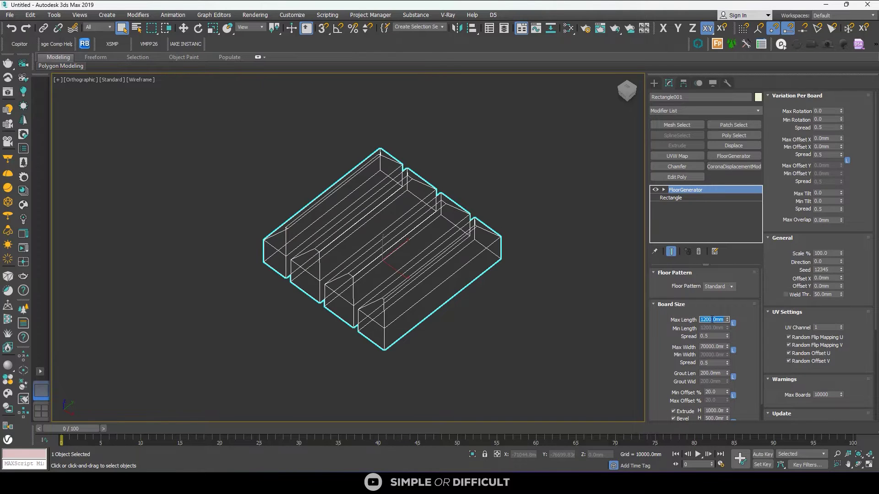
pyautogui.doubleClick(715, 346)
pyautogui.write('120')
pyautogui.press('Return')
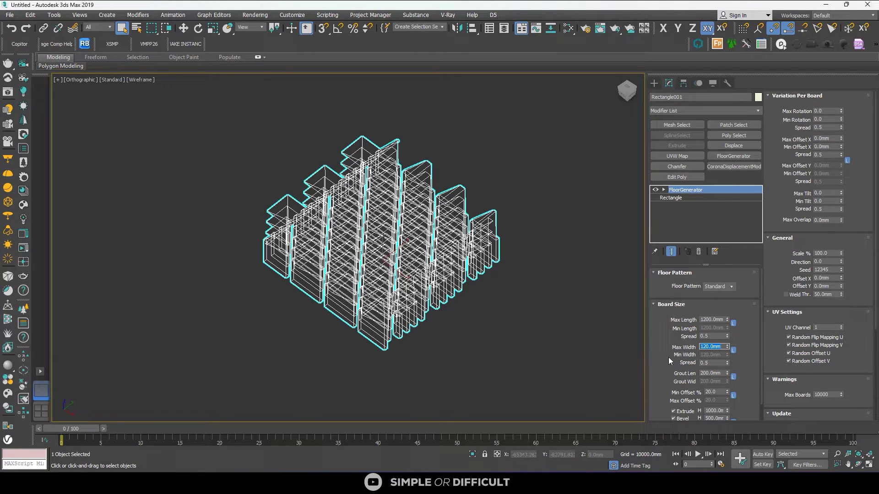
# Step: Set the grout length between the floor boards to 0 mm
pyautogui.scroll(-1, 755, 379)
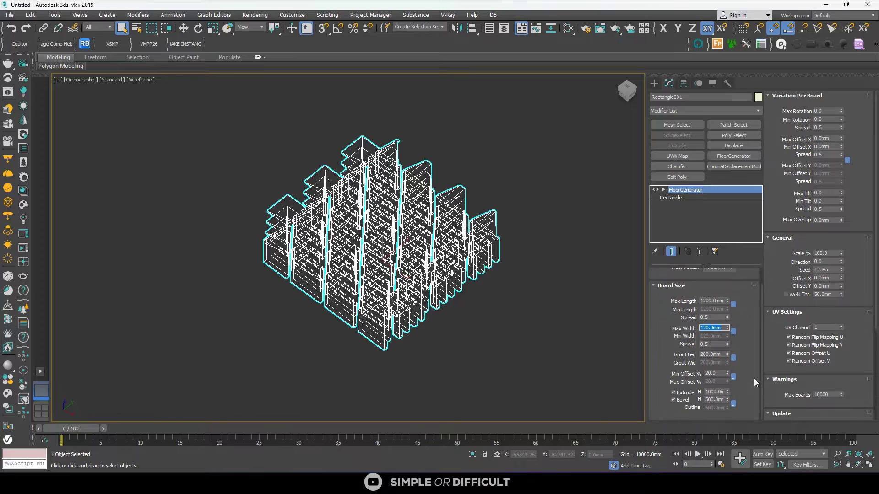
pyautogui.doubleClick(718, 355)
pyautogui.write('0')
pyautogui.press('Return')
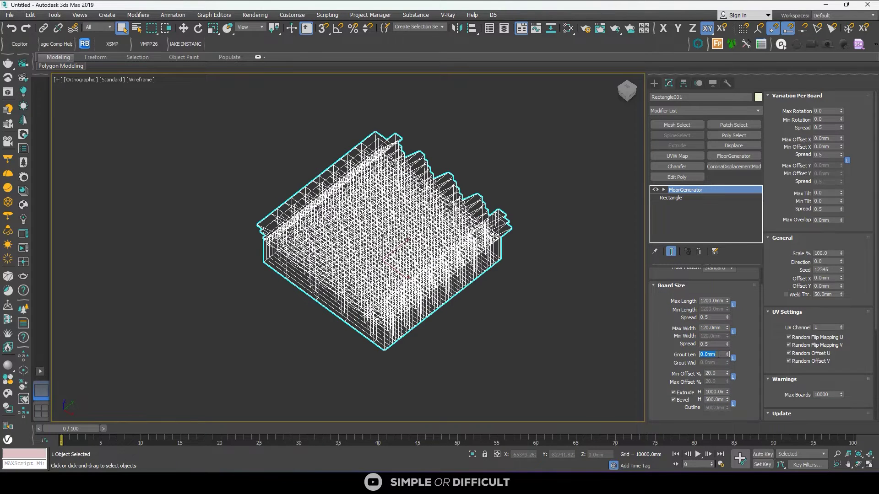
# Step: Set the boards' bevel height to 20 mm and extrude height to 10 mm
pyautogui.doubleClick(725, 400)
pyautogui.press('BackSpace')
pyautogui.write('20')
pyautogui.press('Return')
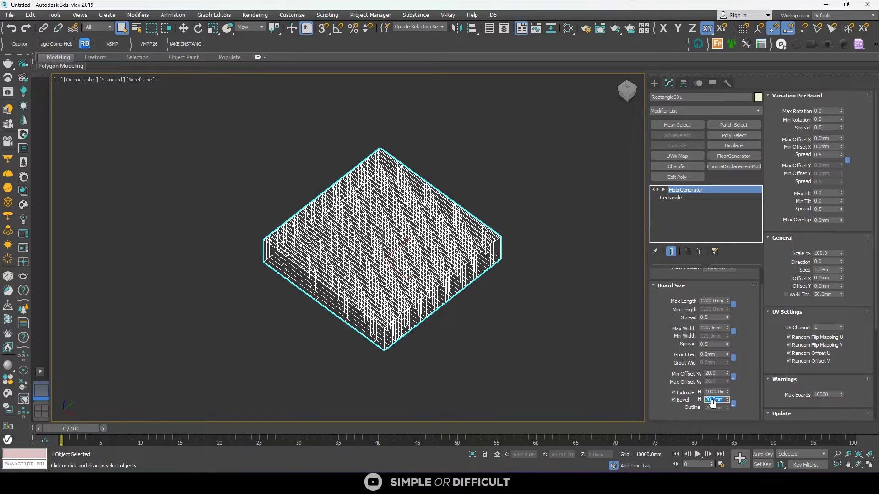
pyautogui.doubleClick(718, 393)
pyautogui.write('10')
pyautogui.press('Return')
# Step: Switch the viewport from wireframe to Default Shading and inspect the floor boards up close
pyautogui.scroll(10, 366, 284)
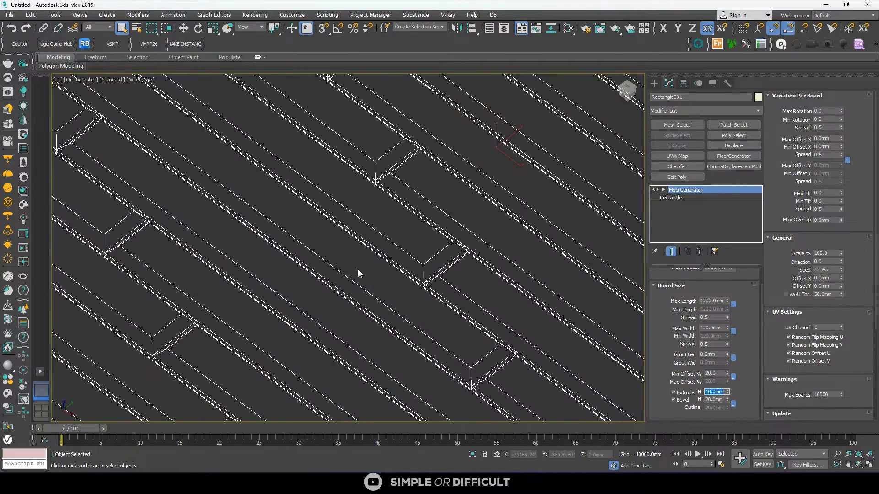
pyautogui.scroll(-12, 358, 273)
pyautogui.scroll(3, 494, 232)
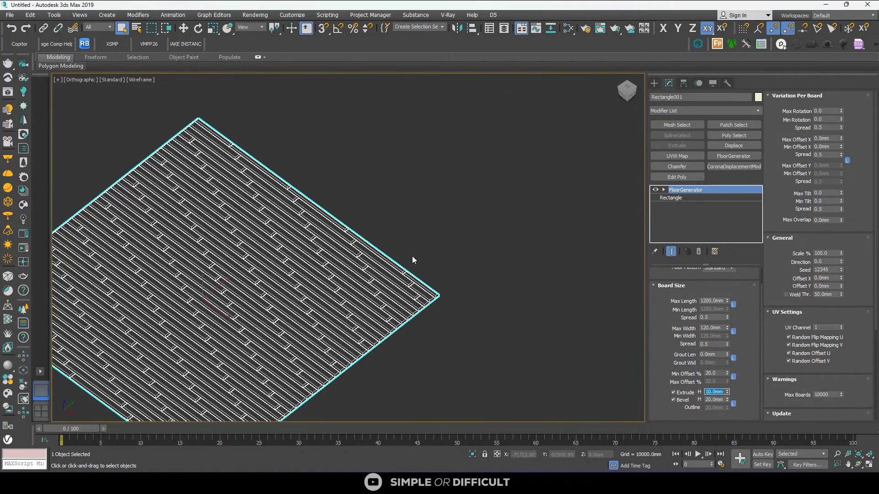
pyautogui.moveTo(412, 260)
pyautogui.keyDown('alt'); pyautogui.mouseDown(button='middle')
pyautogui.moveTo(361, 282)
pyautogui.moveTo(339, 275)
pyautogui.mouseUp(button='middle'); pyautogui.keyUp('alt')
pyautogui.click(146, 80)
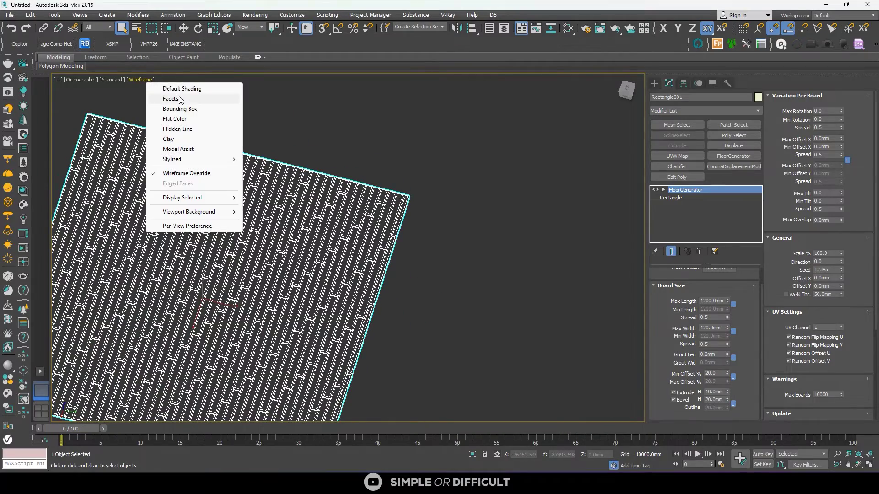
pyautogui.click(185, 88)
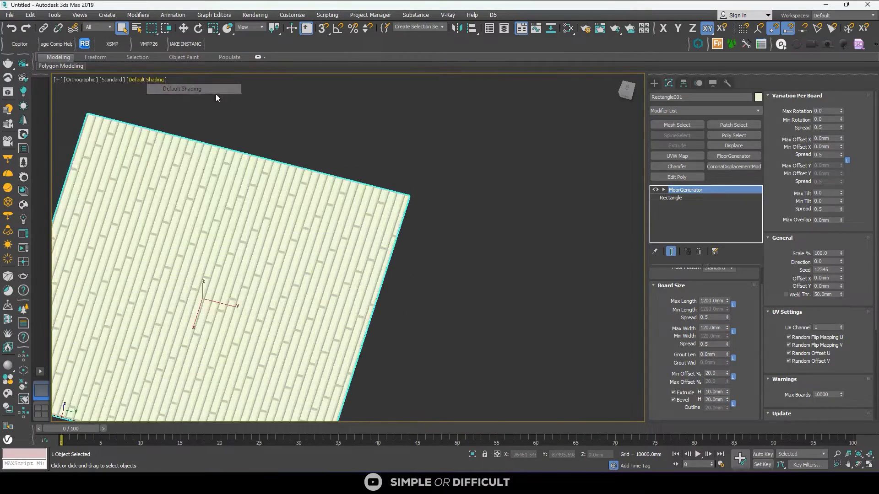
pyautogui.scroll(-5, 284, 232)
pyautogui.keyDown('alt'); pyautogui.moveTo(284, 231); pyautogui.dragTo(227, 232, button='middle'); pyautogui.keyUp('alt')
pyautogui.scroll(8, 296, 262)
pyautogui.keyDown('alt'); pyautogui.moveTo(296, 263); pyautogui.dragTo(366, 271, button='middle'); pyautogui.keyUp('alt')
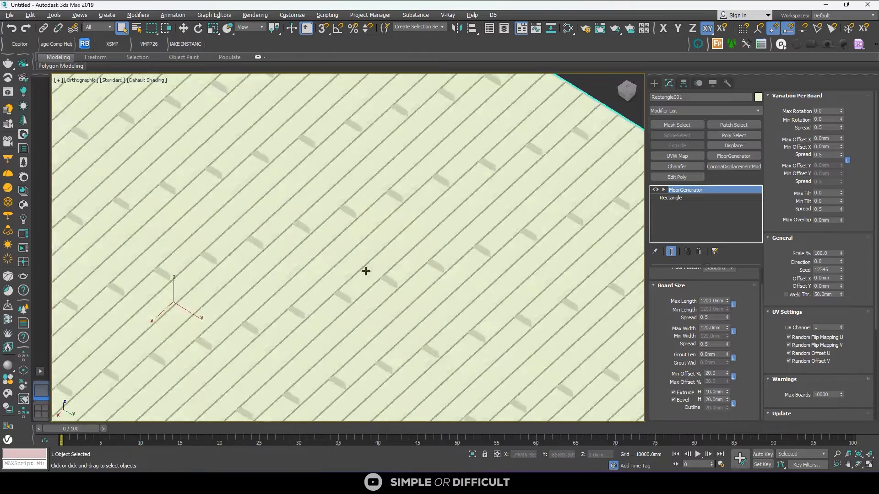
# Step: Set the floor boards' bevel height to 2 mm
pyautogui.scroll(-5, 304, 263)
pyautogui.scroll(6, 339, 298)
pyautogui.keyDown('alt'); pyautogui.moveTo(340, 298); pyautogui.dragTo(368, 315, button='middle'); pyautogui.keyUp('alt')
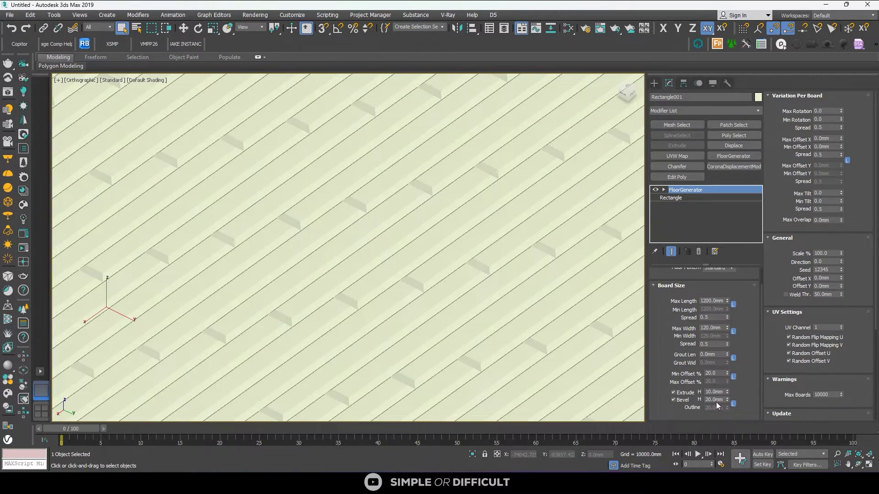
pyautogui.write('2')
pyautogui.press('Return')
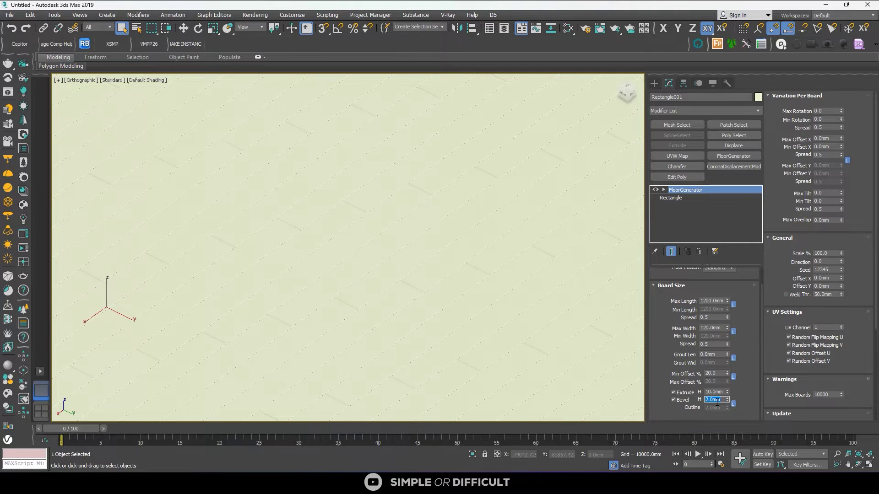
# Step: Set the floor boards' bevel height to 3 mm and inspect the joints between the boards
pyautogui.write('3')
pyautogui.press('Return')
pyautogui.doubleClick(709, 392)
pyautogui.scroll(-5, 398, 325)
pyautogui.keyDown('alt'); pyautogui.moveTo(390, 369); pyautogui.dragTo(378, 382, button='middle'); pyautogui.keyUp('alt')
pyautogui.scroll(5, 389, 385)
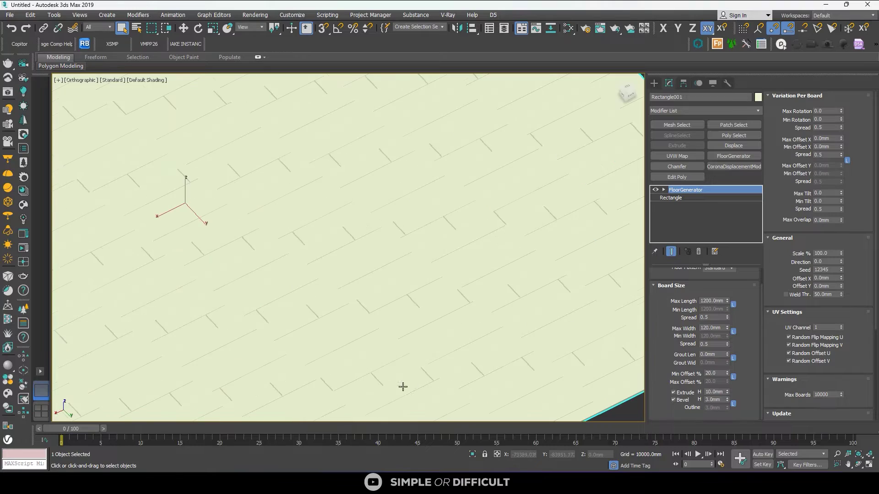
pyautogui.keyDown('alt'); pyautogui.moveTo(459, 351); pyautogui.dragTo(509, 353, button='middle'); pyautogui.keyUp('alt')
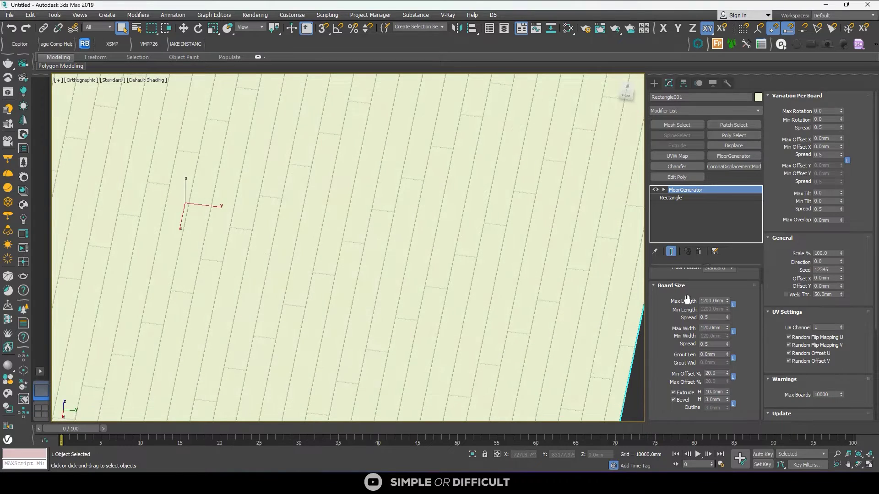
pyautogui.keyDown('alt'); pyautogui.moveTo(428, 284); pyautogui.dragTo(430, 322, button='middle'); pyautogui.keyUp('alt')
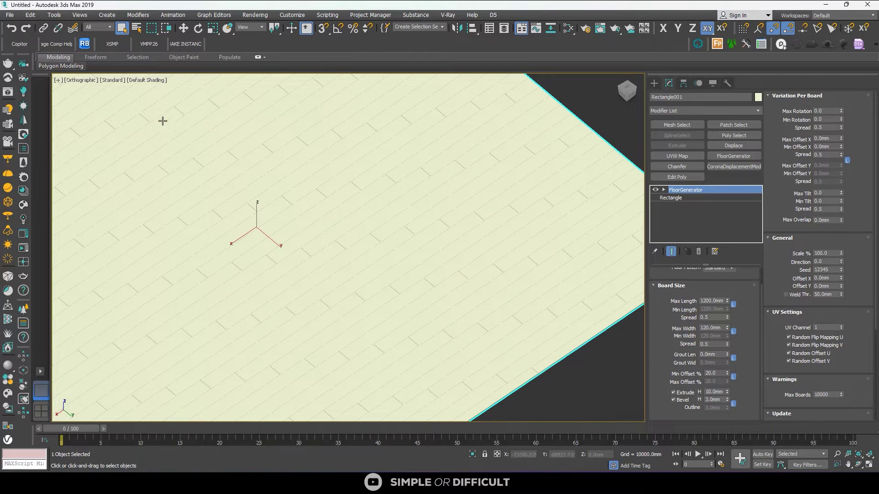
# Step: Switch the viewport shading to Clay and inspect the board joints up close
pyautogui.click(160, 80)
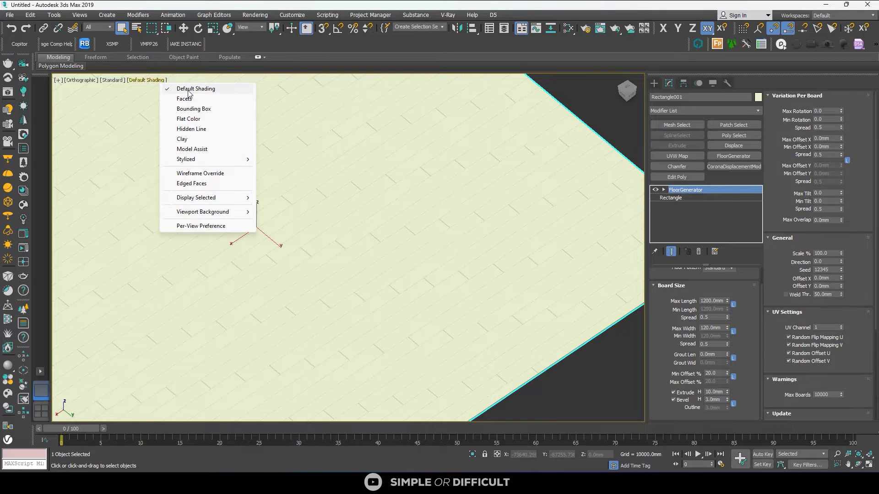
pyautogui.click(196, 140)
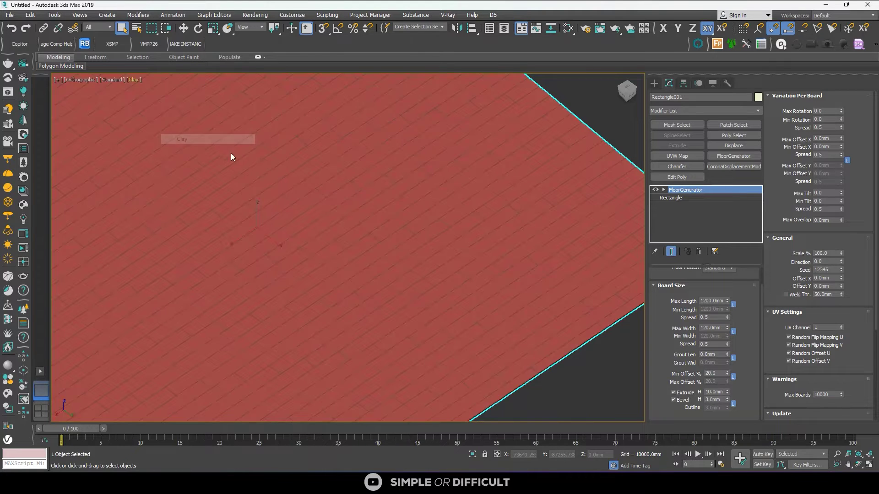
pyautogui.scroll(8, 471, 190)
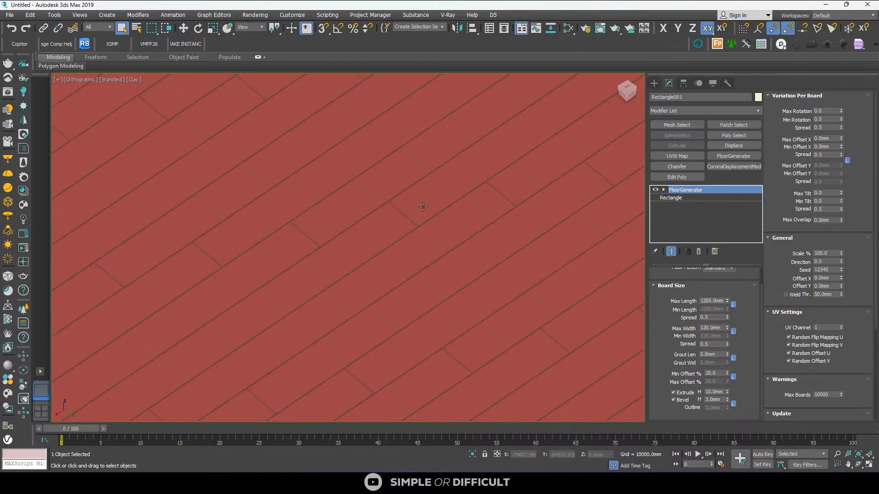
pyautogui.scroll(2, 489, 262)
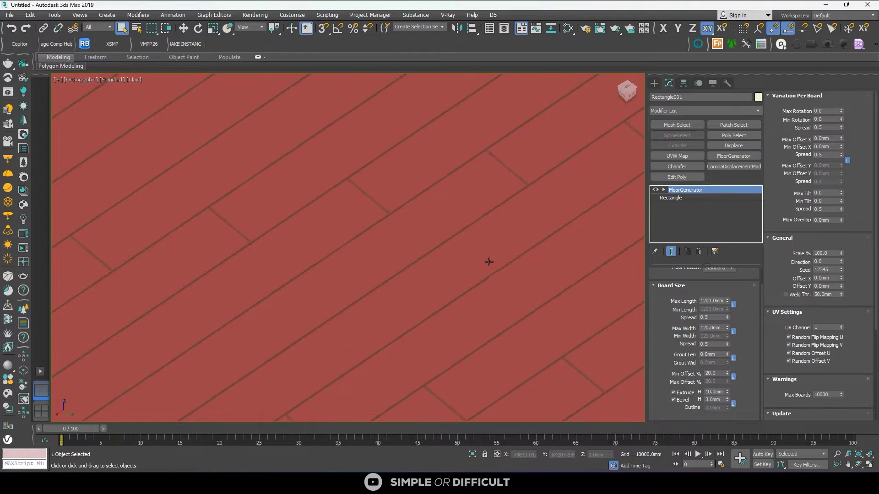
pyautogui.scroll(-5, 378, 263)
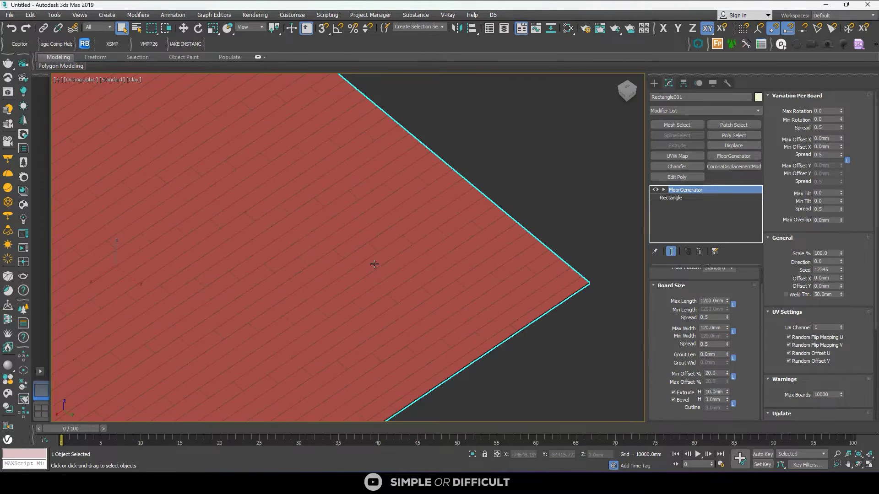
pyautogui.scroll(3, 378, 263)
pyautogui.scroll(-4, 471, 245)
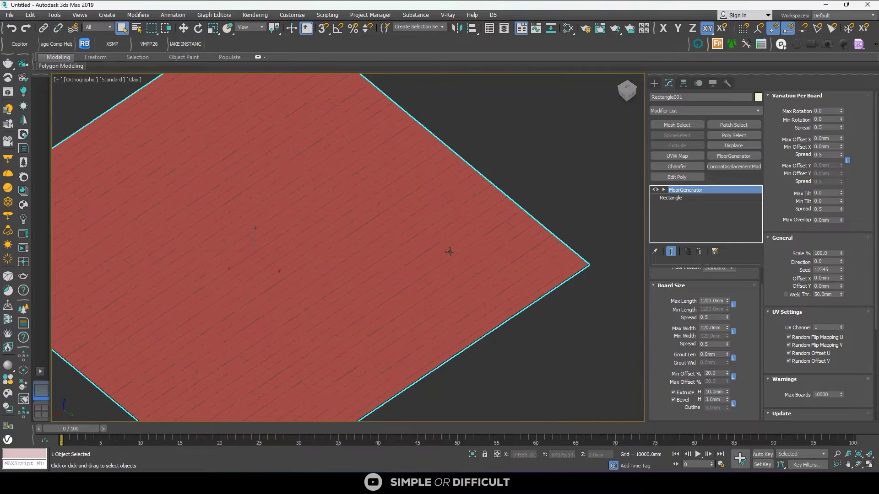
pyautogui.scroll(4, 471, 245)
# Step: Try random board lengths with a 1000 mm minimum, relink the two lengths and reset the maximum length to 1200 mm
pyautogui.moveTo(727, 302); pyautogui.dragTo(738, 263)
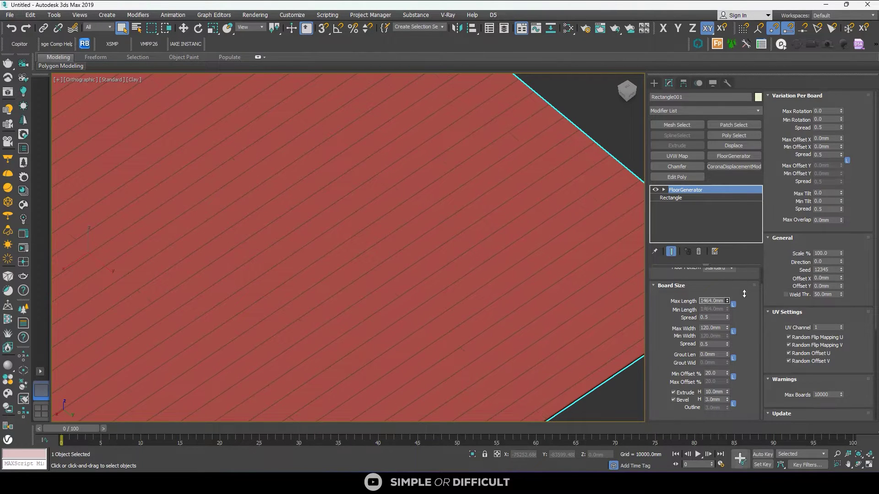
pyautogui.moveTo(225, 378); pyautogui.dragTo(477, 299, button='middle')
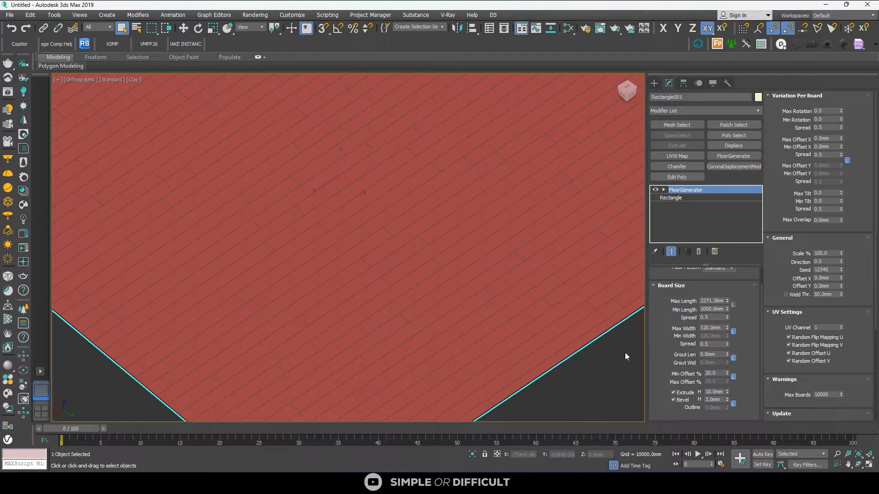
pyautogui.click(733, 305)
pyautogui.doubleClick(717, 300)
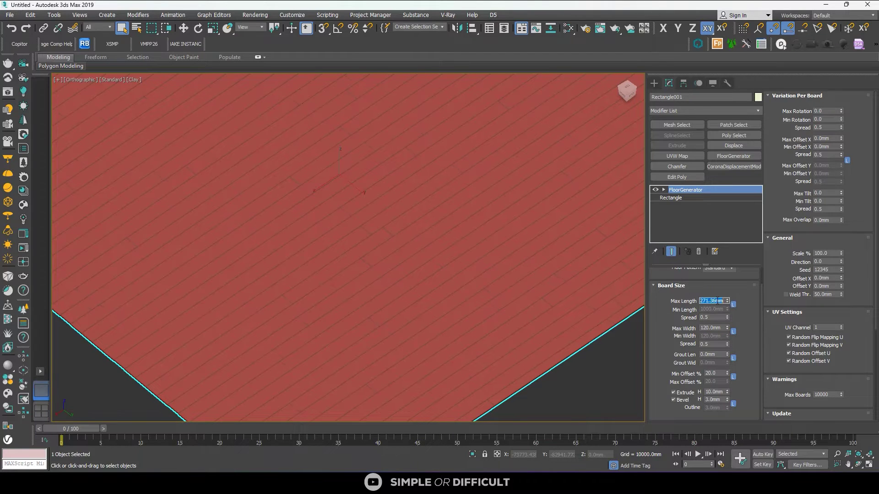
pyautogui.write('1200')
pyautogui.press('Return')
pyautogui.scroll(-3, 384, 257)
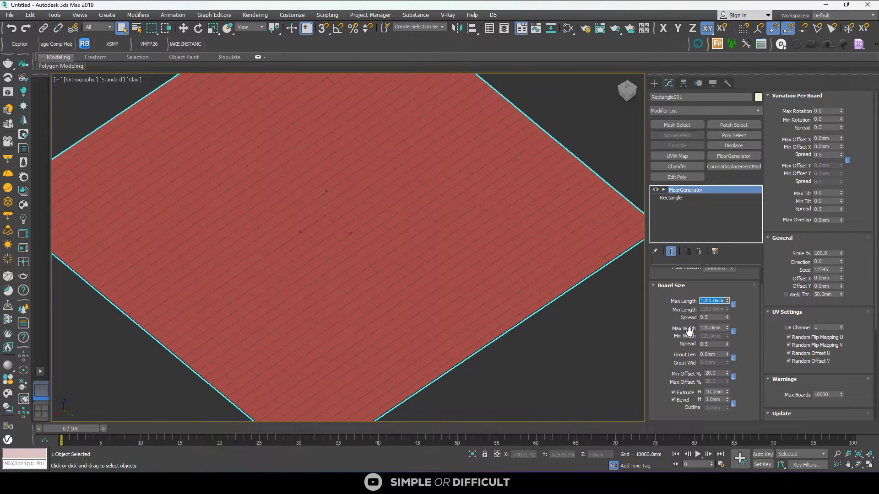
# Step: Try a maximum board width of 150 mm and reset it to 120 mm
pyautogui.doubleClick(709, 328)
pyautogui.write('150')
pyautogui.press('Return')
pyautogui.write('120')
pyautogui.press('Return')
# Step: Try mixed board widths with an unlinked minimum width of 0 and 40 mm, and relink the minimum to the maximum width
pyautogui.scroll(5, 496, 251)
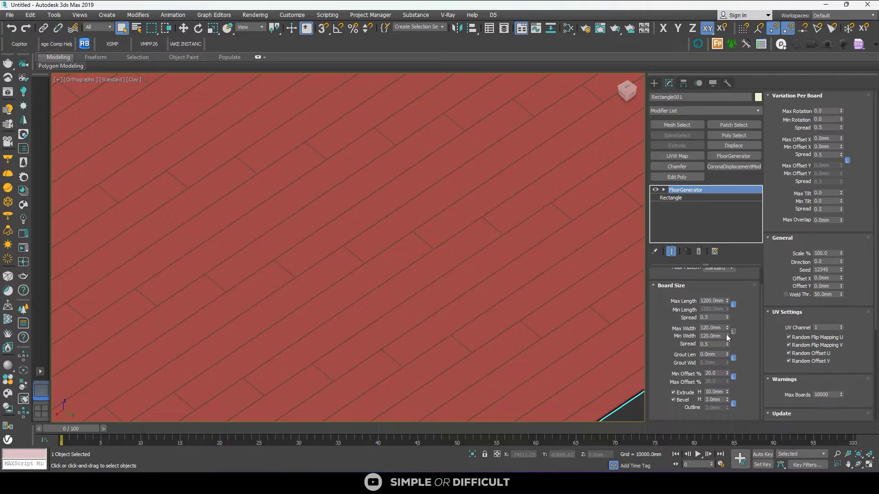
pyautogui.moveTo(726, 334); pyautogui.dragTo(728, 348)
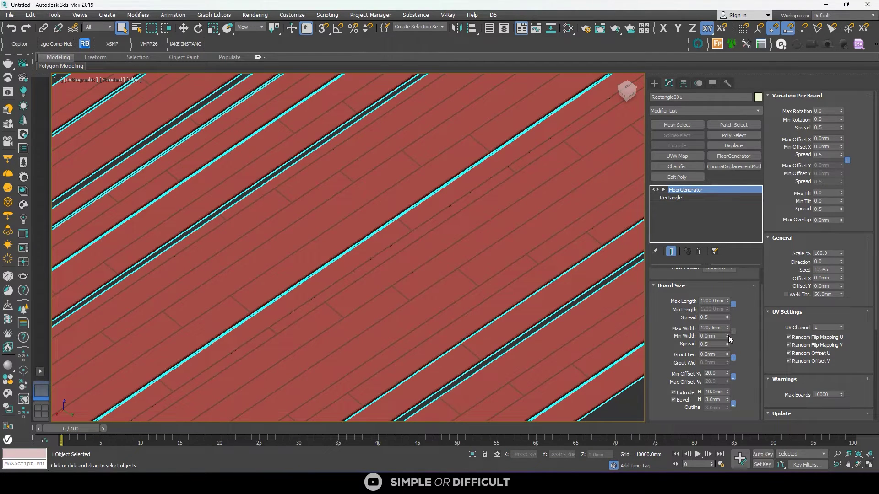
pyautogui.moveTo(729, 336); pyautogui.dragTo(728, 338)
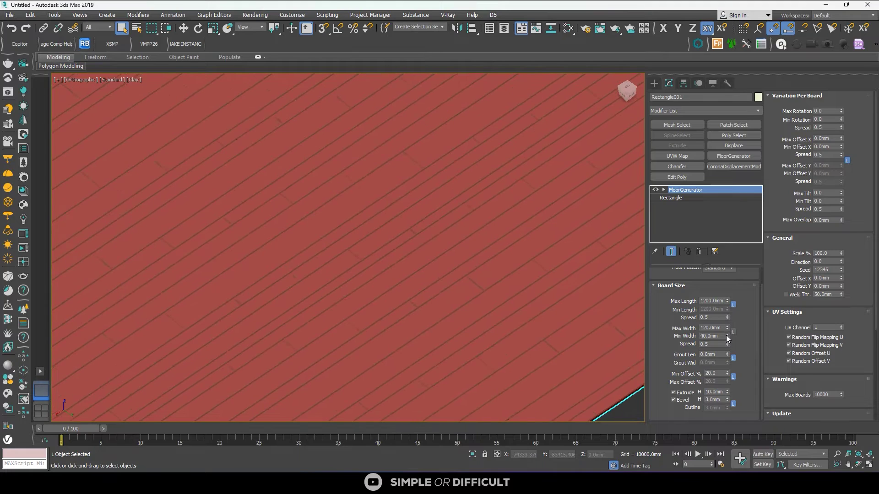
pyautogui.scroll(-3, 574, 345)
pyautogui.scroll(5, 338, 262)
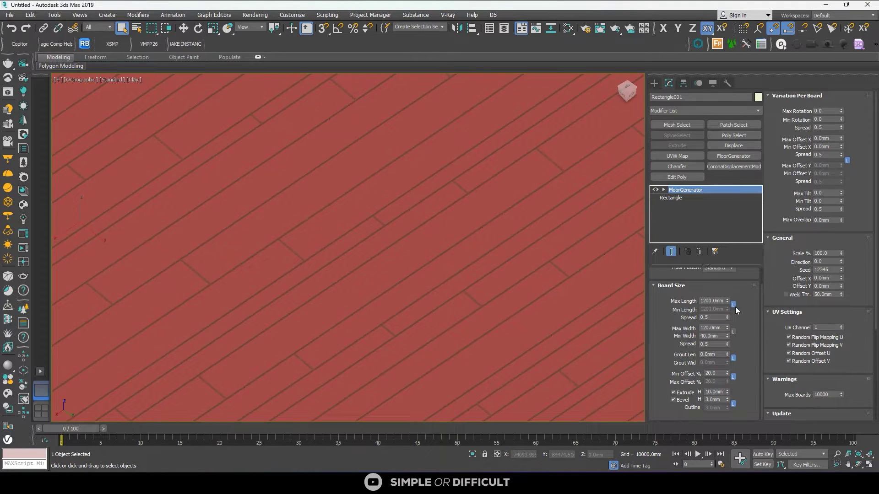
pyautogui.click(733, 331)
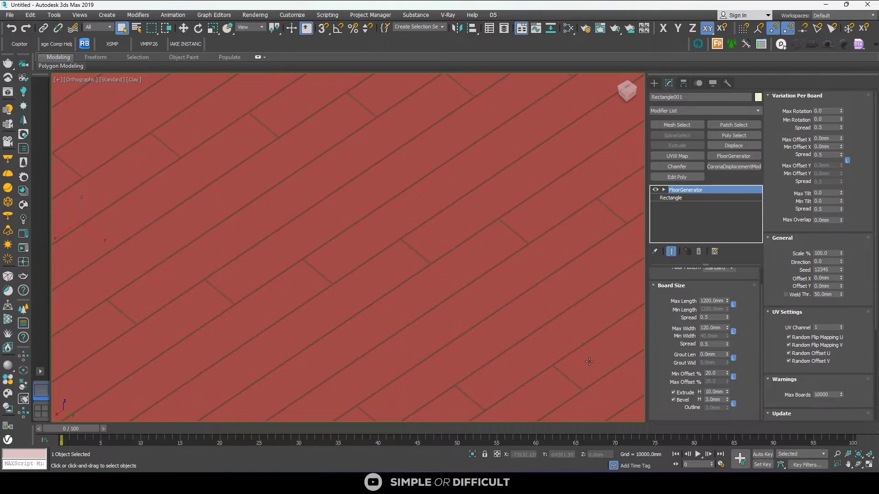
pyautogui.scroll(-2, 466, 315)
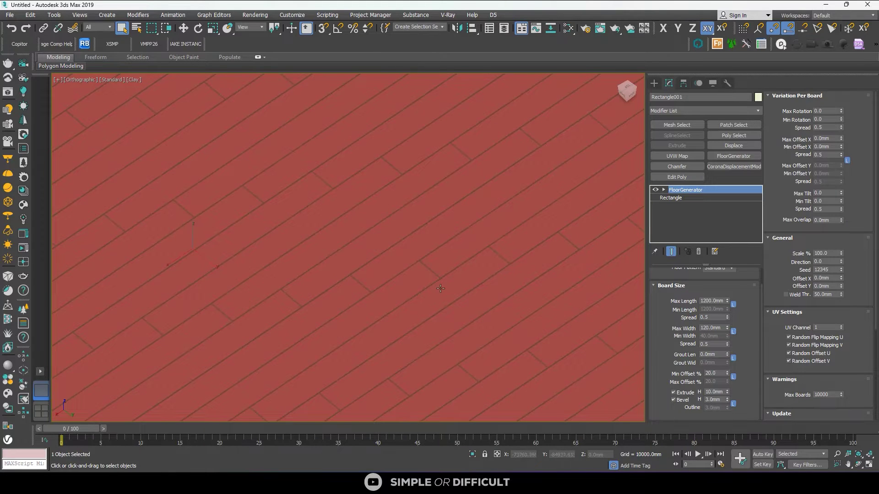
# Step: Try a 90 mm grout length between the floor boards and reset it to 0 mm
pyautogui.press('z')
pyautogui.scroll(10, 393, 290)
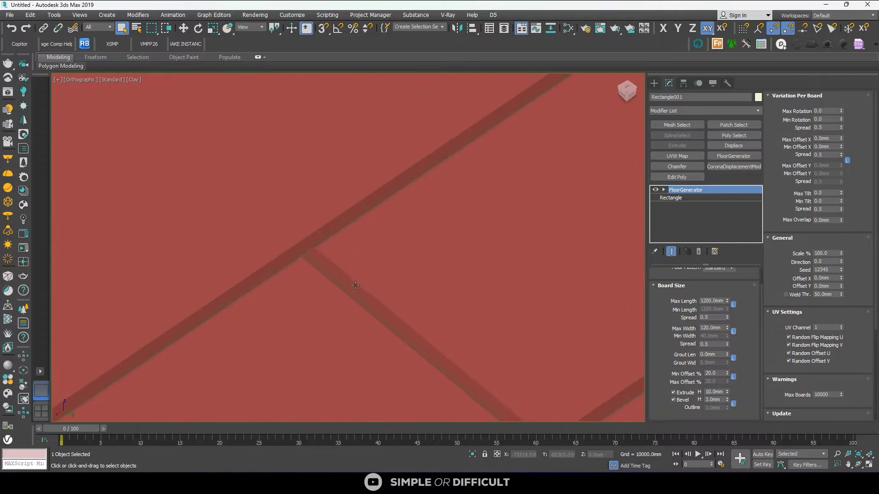
pyautogui.scroll(-8, 320, 268)
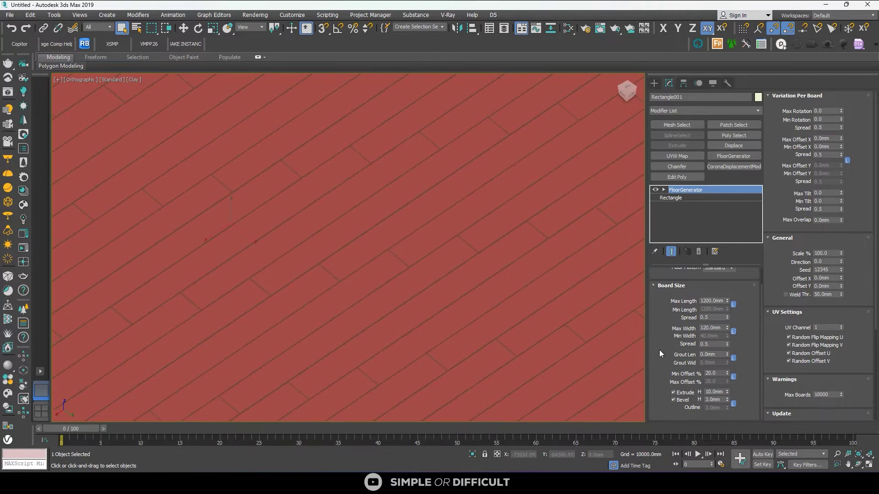
pyautogui.moveTo(727, 356); pyautogui.dragTo(728, 352)
pyautogui.press('z')
pyautogui.scroll(8, 375, 280)
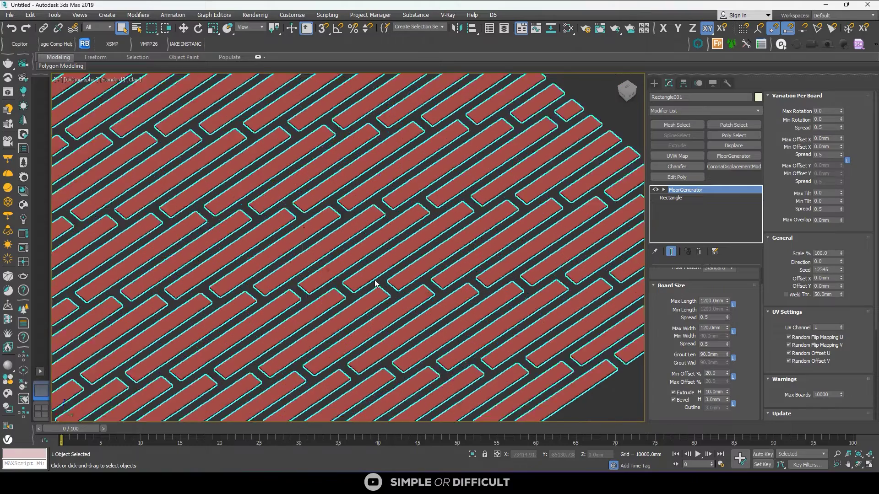
pyautogui.scroll(2, 375, 279)
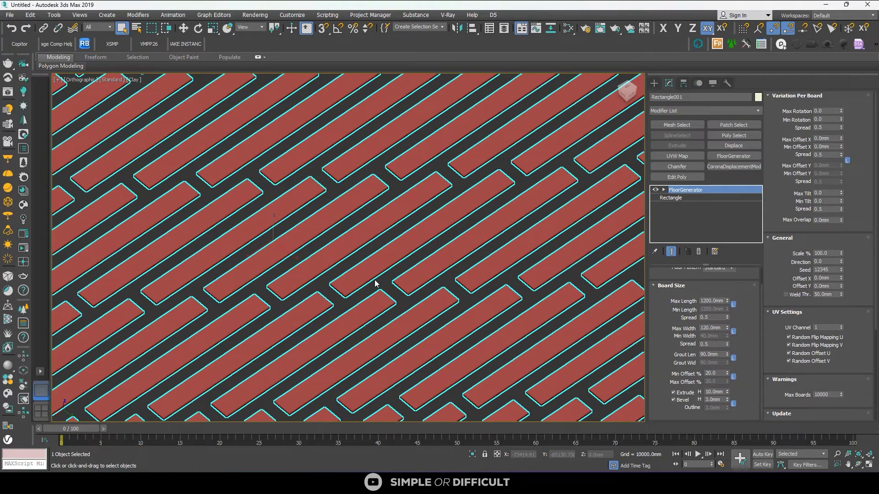
pyautogui.doubleClick(714, 353)
pyautogui.write('0')
pyautogui.press('Return')
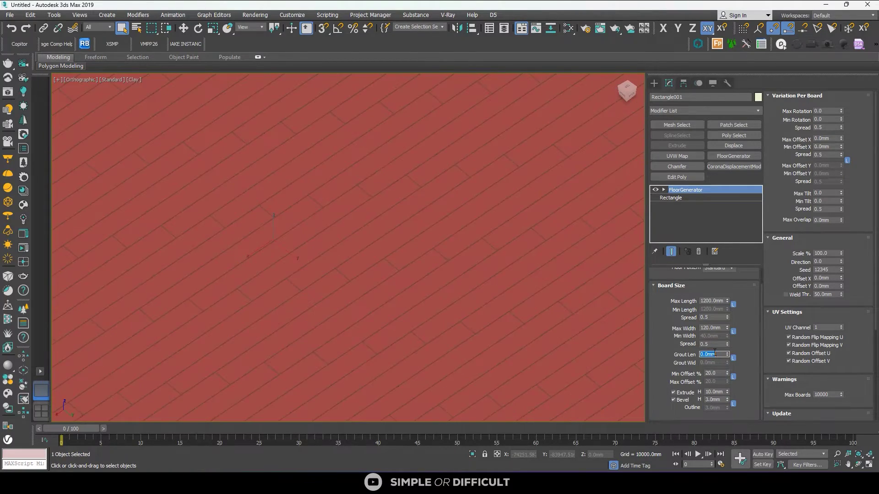
# Step: Try minimum board offsets of 0% and 50% and compare how the end joints line up across the floor
pyautogui.scroll(-2, 460, 258)
pyautogui.scroll(-3, 460, 258)
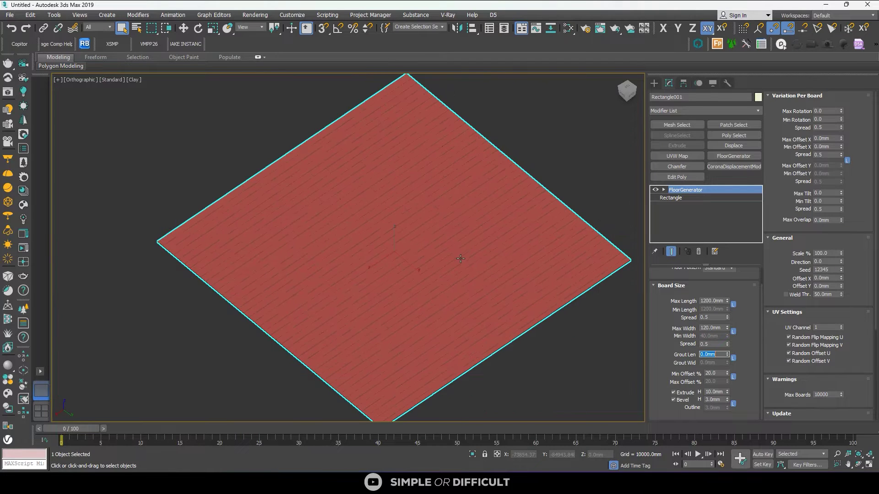
pyautogui.scroll(2, 461, 256)
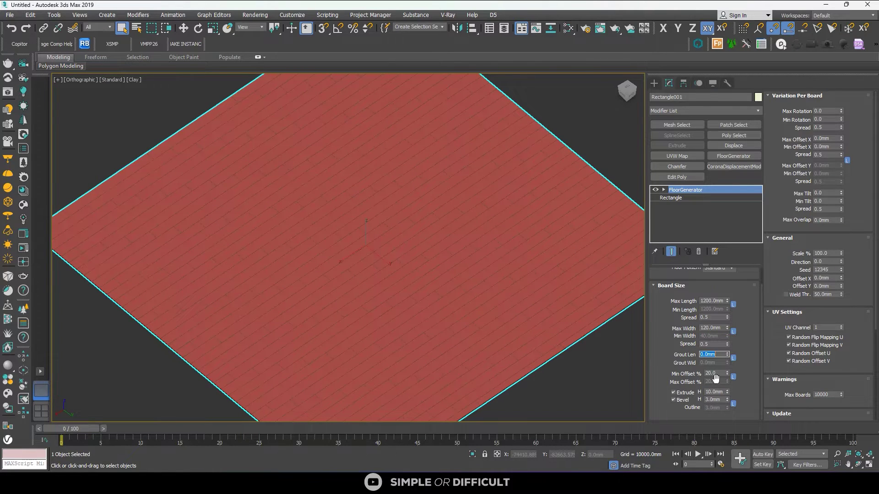
pyautogui.scroll(3, 460, 265)
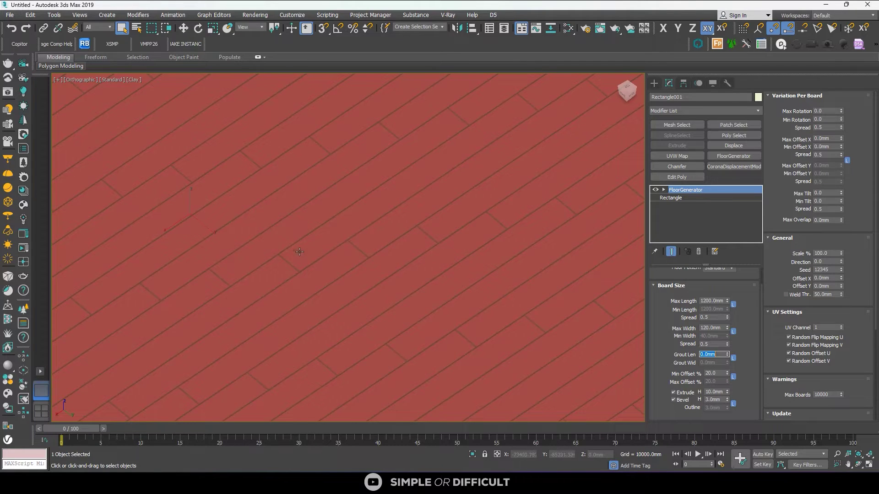
pyautogui.doubleClick(716, 374)
pyautogui.scroll(-5, 355, 226)
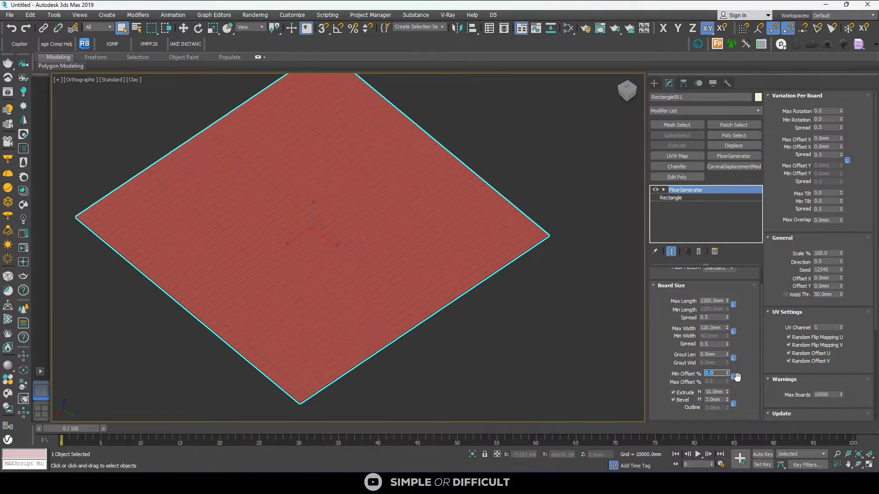
pyautogui.press('Return')
pyautogui.scroll(4, 267, 231)
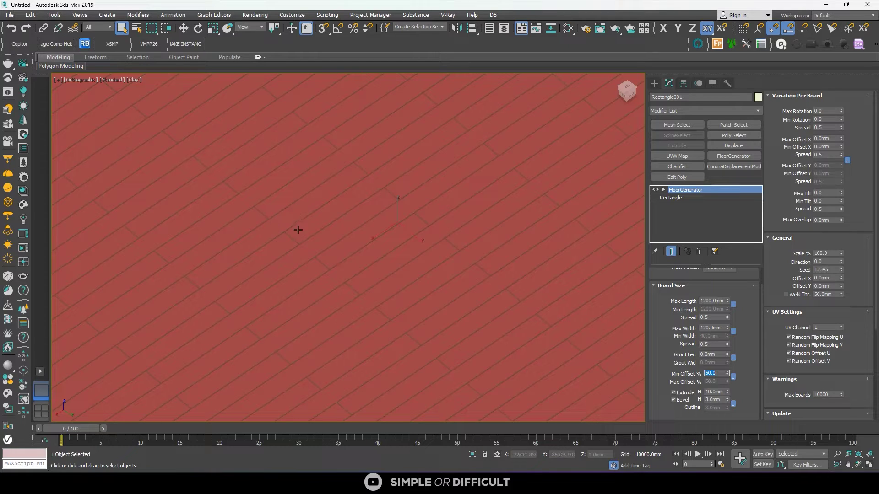
pyautogui.scroll(-2, 270, 255)
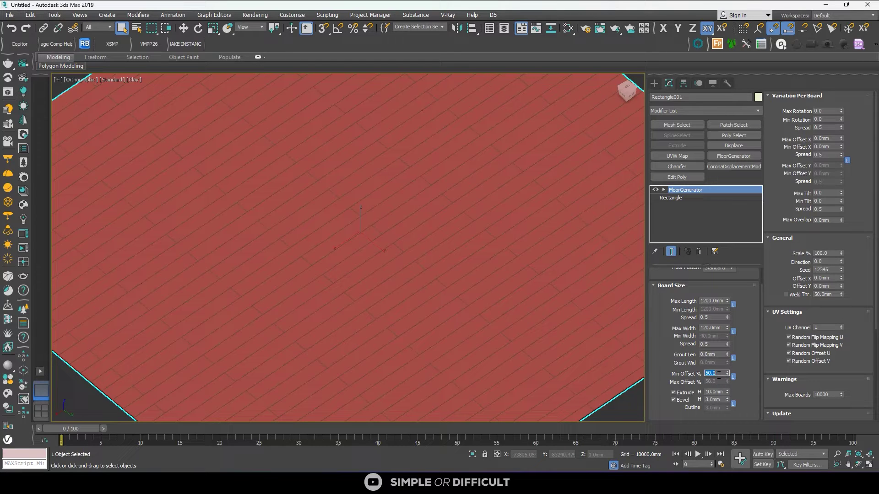
# Step: Reset the minimum offset to 20% and try an unlinked maximum offset of 35.6% before relinking the two
pyautogui.press('Return')
pyautogui.moveTo(726, 379); pyautogui.dragTo(719, 351)
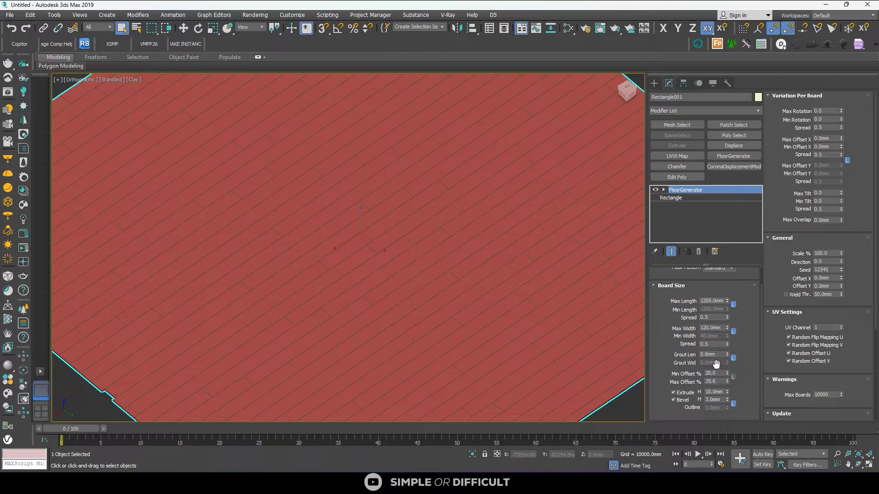
pyautogui.click(734, 376)
pyautogui.scroll(-3, 393, 326)
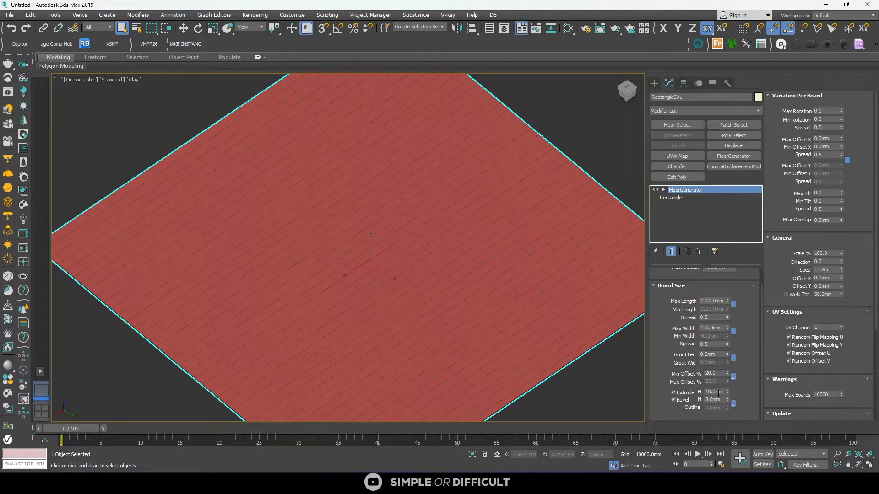
# Step: View the floor from the right side and examine the boards' thickness and bevel profile up close
pyautogui.click(625, 95)
pyautogui.scroll(10, 574, 265)
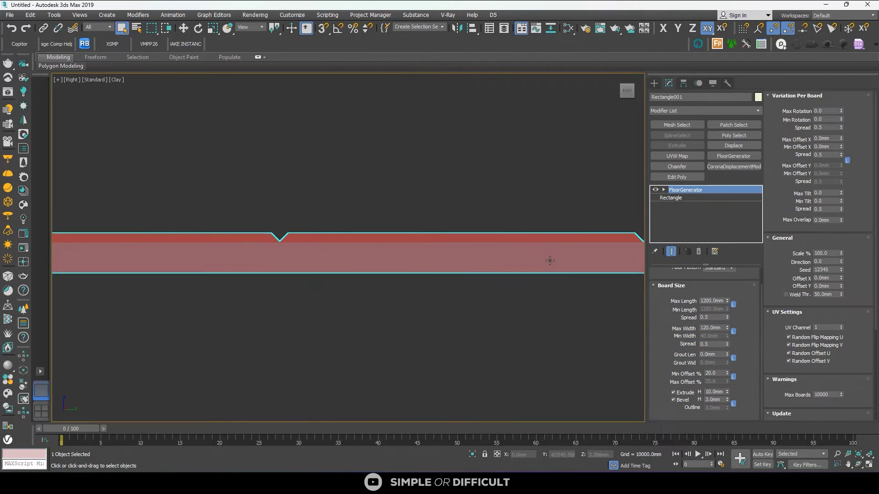
# Step: Try a 20 mm extrude height with a 20 mm bevel height on the floor boards and inspect the result in perspective
pyautogui.doubleClick(719, 392)
pyautogui.write('20')
pyautogui.press('Return')
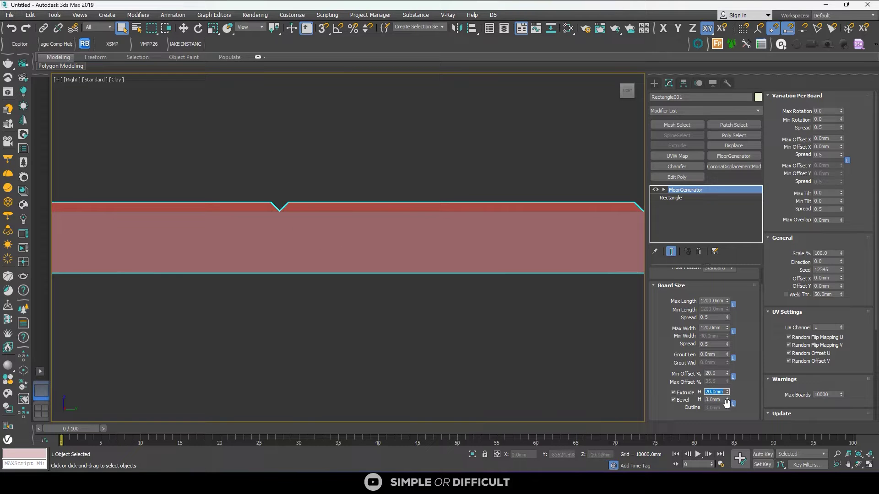
pyautogui.moveTo(728, 399); pyautogui.dragTo(397, 311)
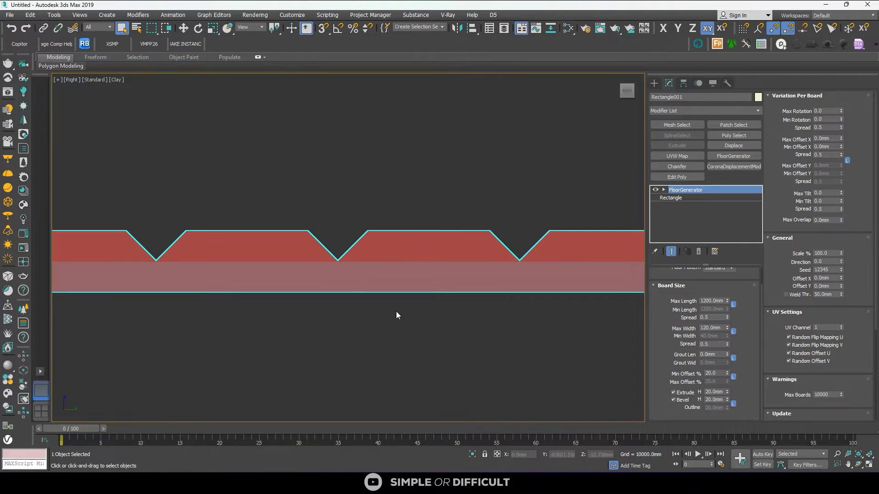
pyautogui.scroll(-4, 448, 311)
pyautogui.keyDown('alt'); pyautogui.moveTo(450, 326); pyautogui.dragTo(513, 367, button='middle'); pyautogui.keyUp('alt')
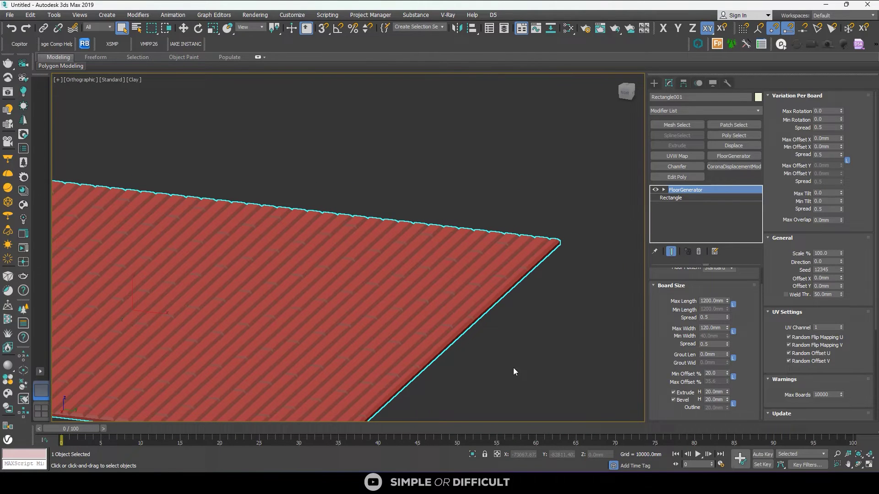
# Step: Set the boards' extrude height to 10 mm
pyautogui.doubleClick(714, 392)
pyautogui.write('10')
pyautogui.press('Return')
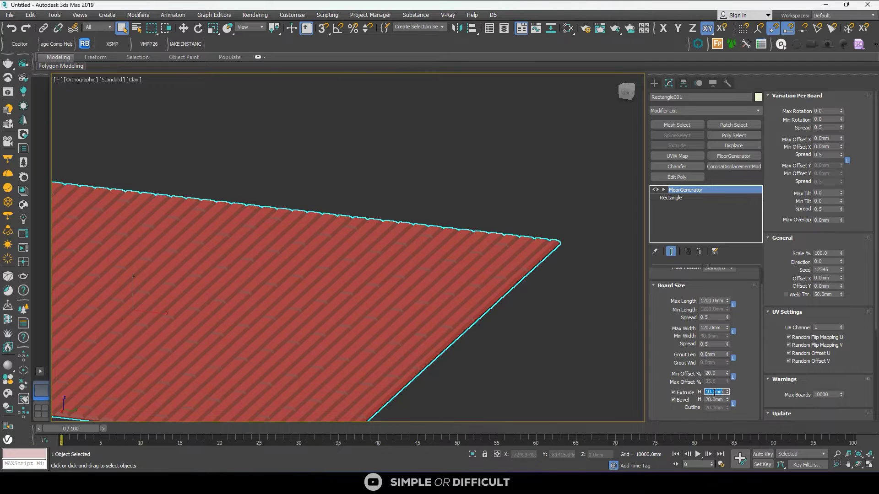
# Step: Try a 40 mm bevel height and examine the boards' profile up close and from the right side
pyautogui.moveTo(729, 399); pyautogui.dragTo(726, 388)
pyautogui.scroll(5, 440, 323)
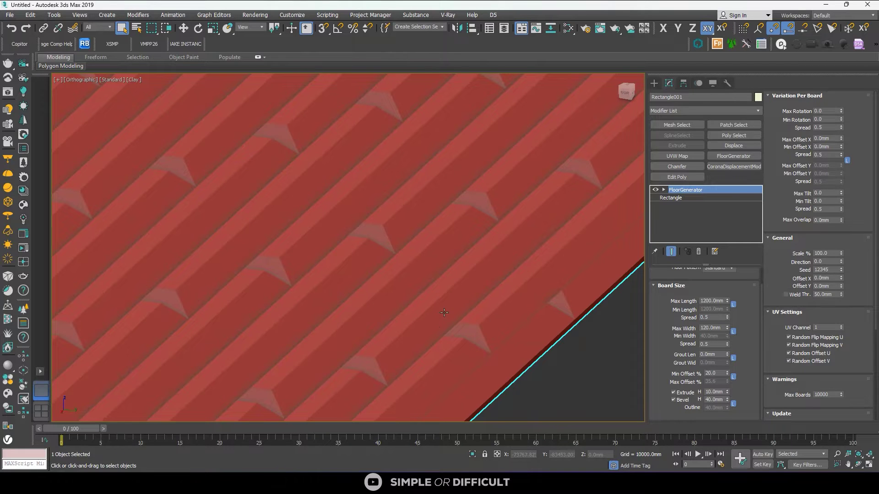
pyautogui.scroll(-8, 444, 313)
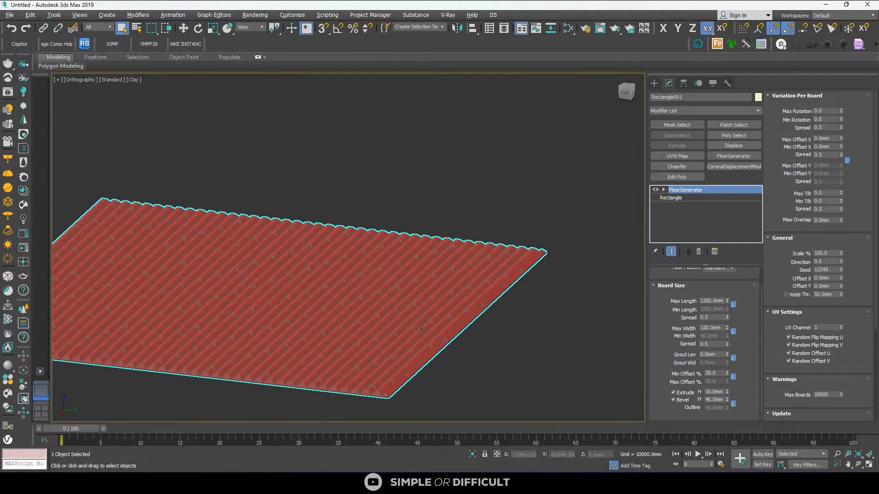
pyautogui.keyDown('alt'); pyautogui.moveTo(421, 329); pyautogui.dragTo(426, 320, button='middle'); pyautogui.keyUp('alt')
pyautogui.click(628, 94)
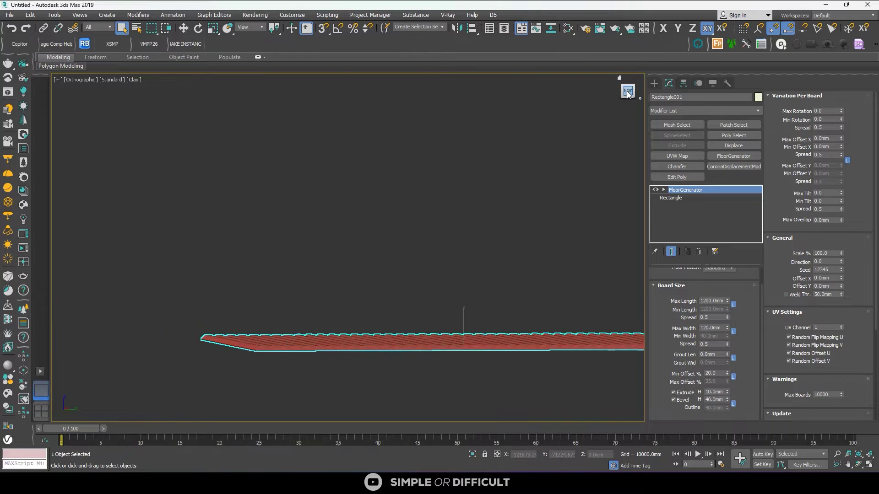
pyautogui.scroll(6, 487, 280)
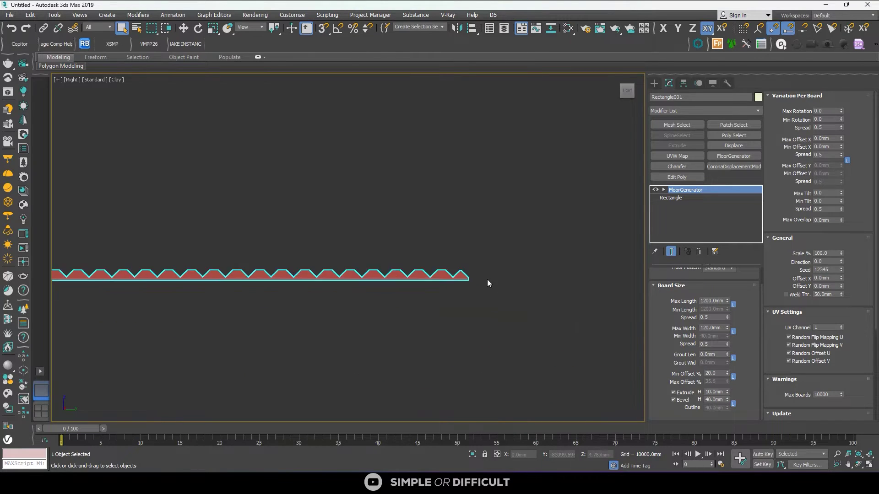
# Step: Set the bevel height to 3 mm and examine the seams between the boards from above
pyautogui.doubleClick(716, 393)
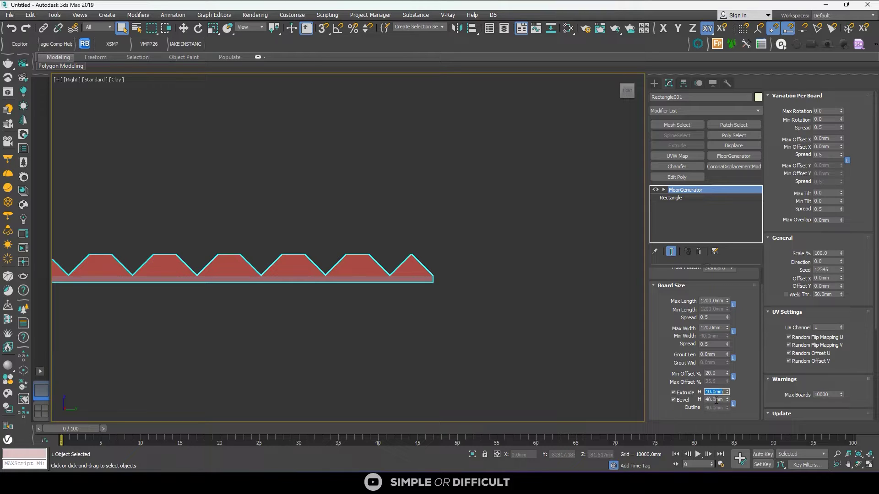
pyautogui.doubleClick(715, 400)
pyautogui.write('3')
pyautogui.press('Return')
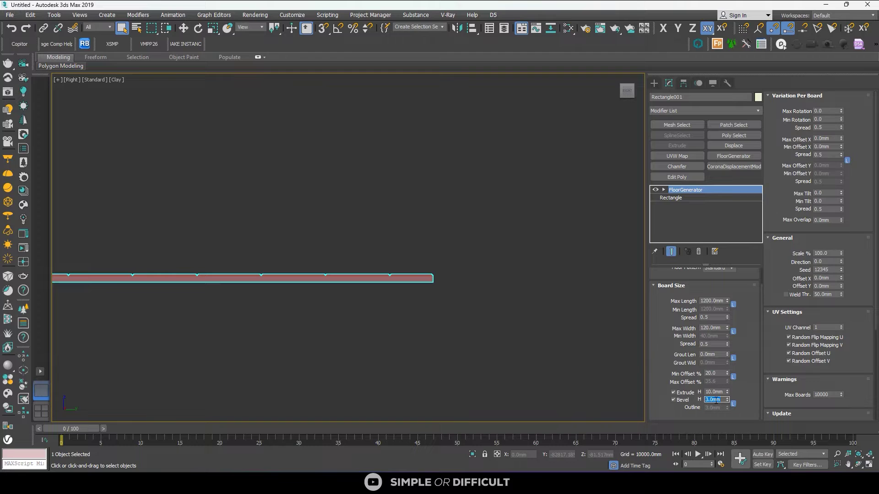
pyautogui.keyDown('alt'); pyautogui.moveTo(525, 352); pyautogui.dragTo(338, 361, button='middle'); pyautogui.keyUp('alt')
pyautogui.scroll(-5, 373, 242)
pyautogui.moveTo(392, 244)
pyautogui.keyDown('alt'); pyautogui.mouseDown(button='middle')
pyautogui.moveTo(378, 242)
pyautogui.moveTo(386, 261)
pyautogui.mouseUp(button='middle'); pyautogui.keyUp('alt')
pyautogui.scroll(5, 275, 232)
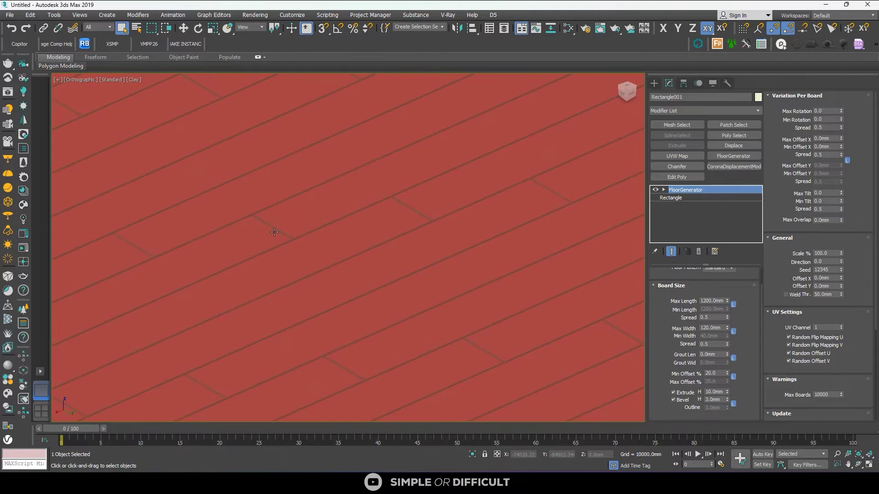
pyautogui.scroll(-8, 531, 232)
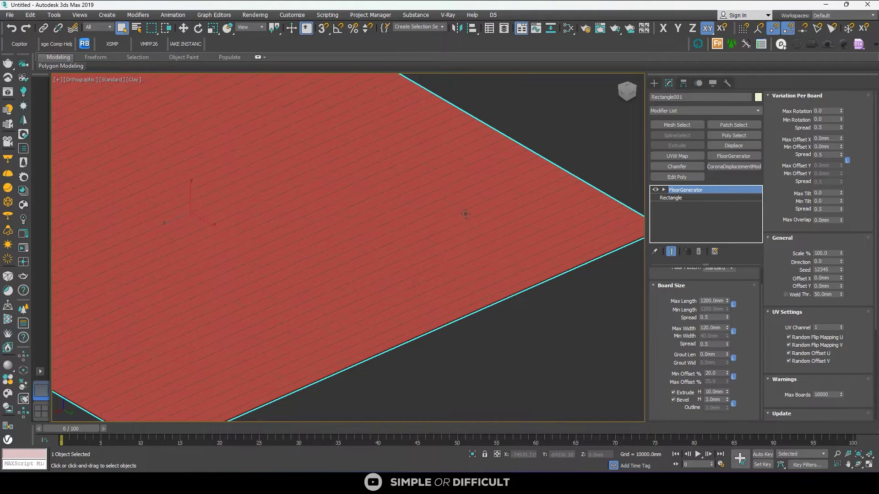
pyautogui.moveTo(392, 250)
pyautogui.keyDown('alt'); pyautogui.mouseDown(button='middle')
pyautogui.moveTo(428, 257)
pyautogui.moveTo(398, 259)
pyautogui.mouseUp(button='middle'); pyautogui.keyUp('alt')
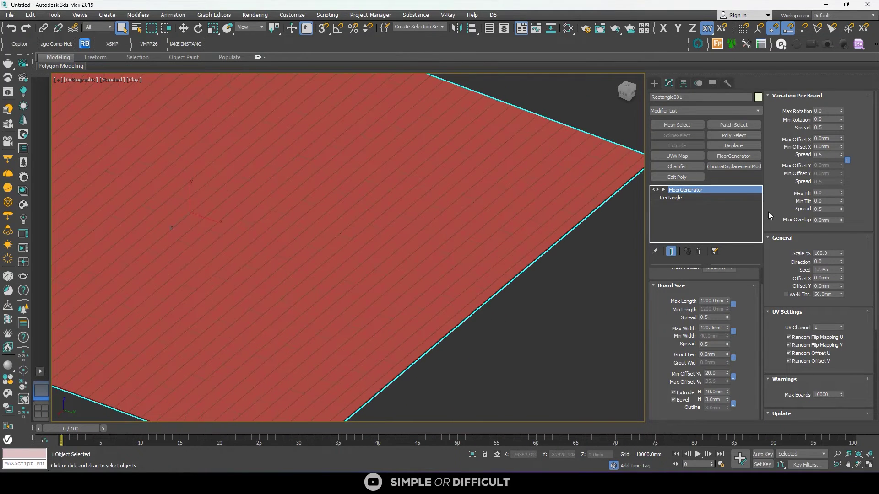
# Step: Try grout lengths of 200 mm and 20 mm and compare the gaps between the boards
pyautogui.click(709, 356)
pyautogui.write('200')
pyautogui.press('Return')
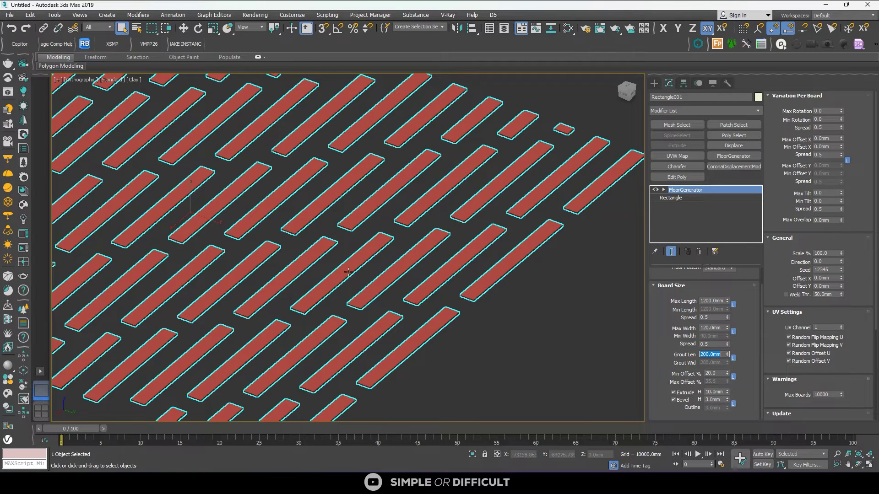
pyautogui.scroll(-3, 355, 282)
pyautogui.scroll(-3, 354, 284)
pyautogui.click(717, 355)
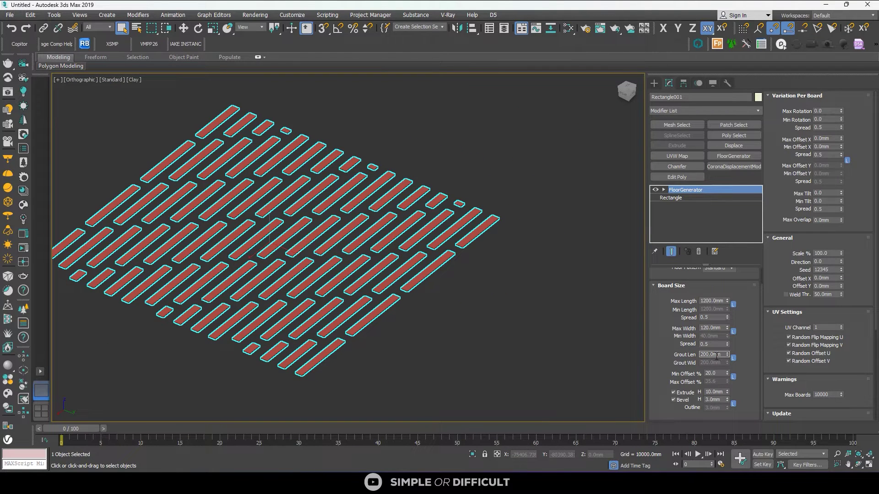
pyautogui.write('20')
pyautogui.press('Return')
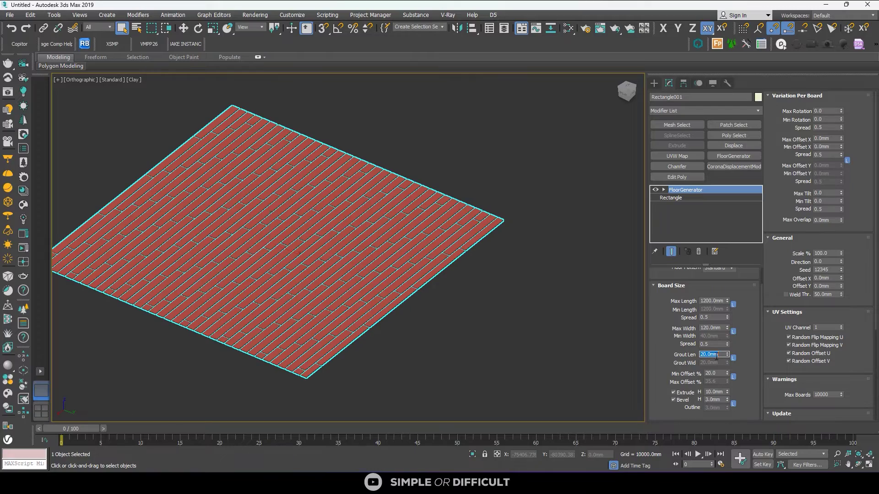
pyautogui.scroll(10, 462, 273)
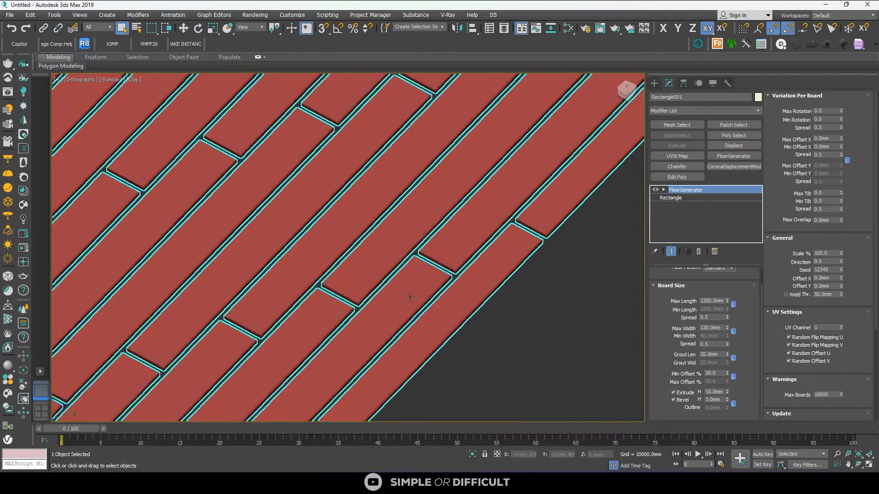
# Step: Set the grout length to 50 mm and inspect the gaps across the floor
pyautogui.doubleClick(713, 355)
pyautogui.write('50')
pyautogui.press('Return')
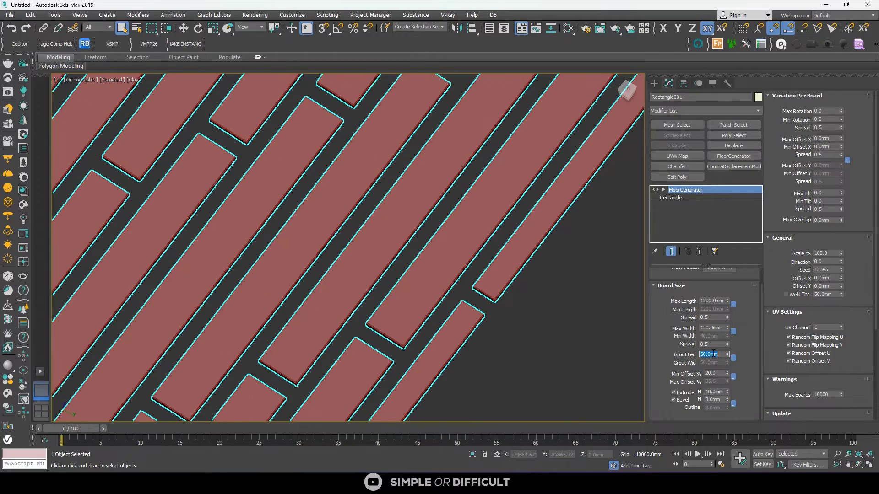
pyautogui.scroll(-10, 434, 278)
pyautogui.keyDown('alt'); pyautogui.moveTo(434, 278); pyautogui.dragTo(481, 225, button='middle'); pyautogui.keyUp('alt')
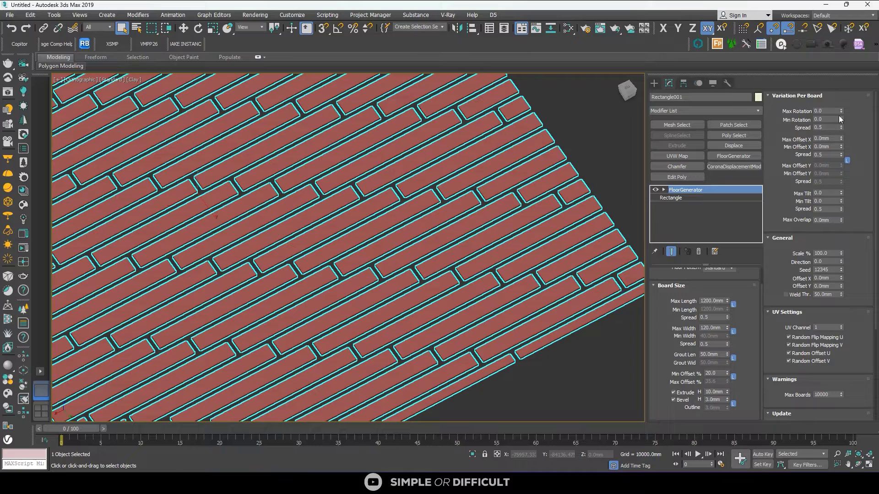
# Step: Try a per-board maximum rotation of 55.654 and minimum rotation of 35.24, checking the boards in the top view
pyautogui.moveTo(842, 112); pyautogui.dragTo(841, 27)
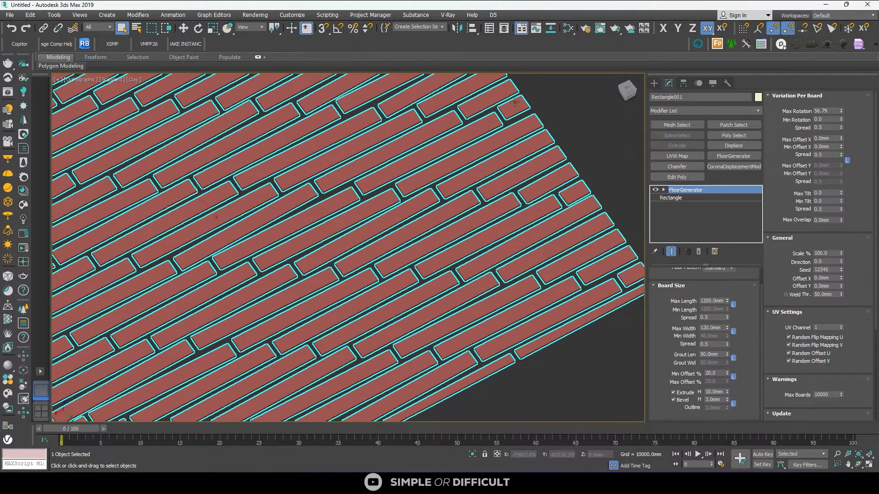
pyautogui.press('t')
pyautogui.press('z')
pyautogui.scroll(3, 385, 182)
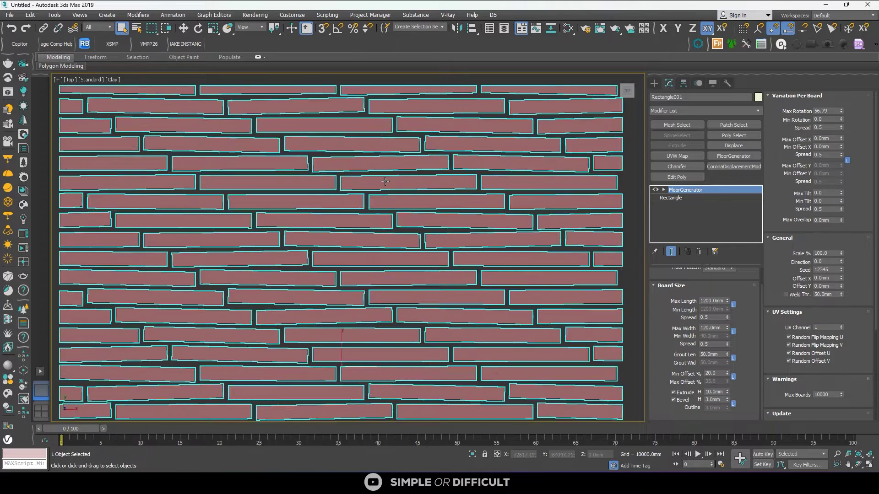
pyautogui.scroll(3, 385, 182)
pyautogui.moveTo(841, 111); pyautogui.dragTo(842, 87)
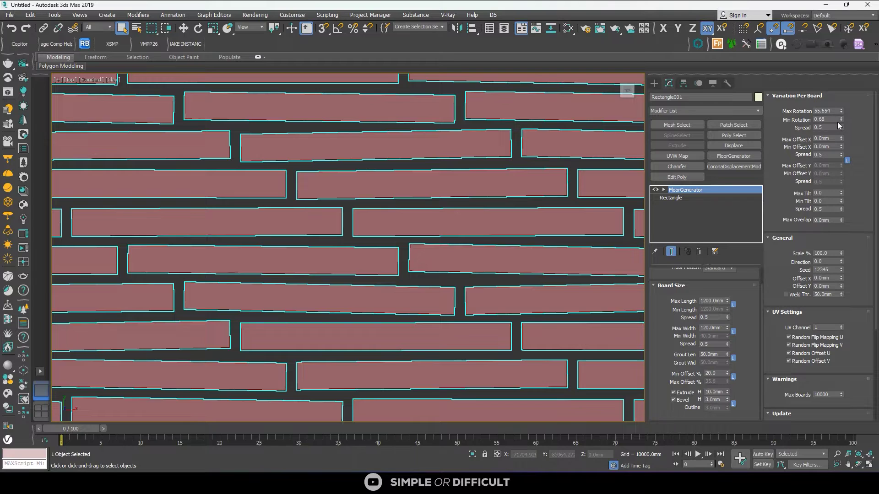
pyautogui.moveTo(840, 119); pyautogui.dragTo(839, 101)
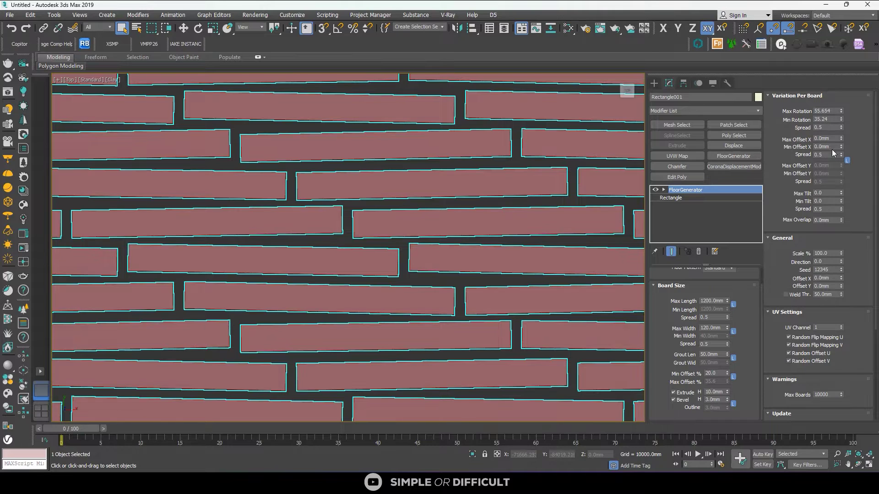
# Step: Try per-board X offsets of 270 mm maximum and 70 mm minimum, and test the maximum tilt from a low viewing angle
pyautogui.moveTo(841, 138); pyautogui.dragTo(841, 128)
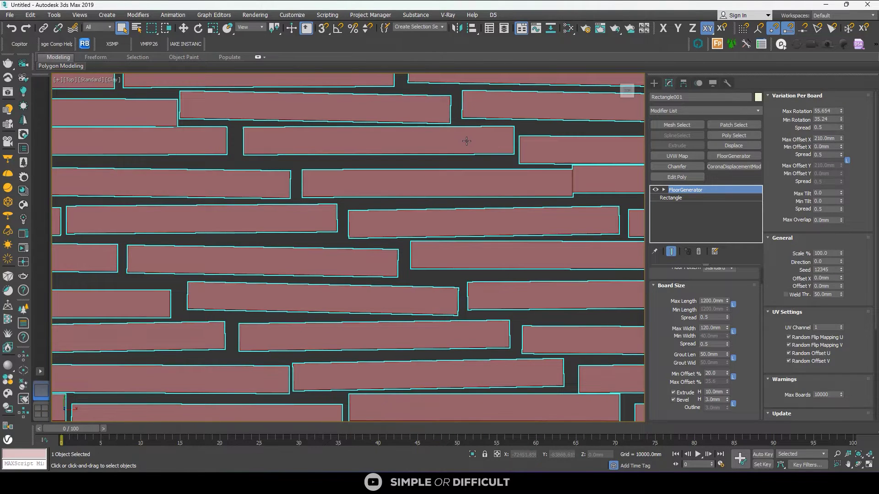
pyautogui.moveTo(842, 138); pyautogui.dragTo(842, 142)
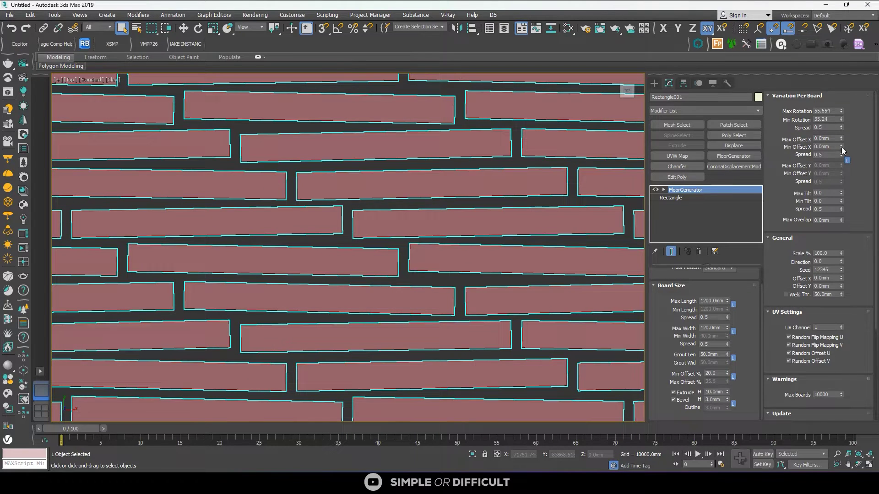
pyautogui.moveTo(842, 138); pyautogui.dragTo(841, 143)
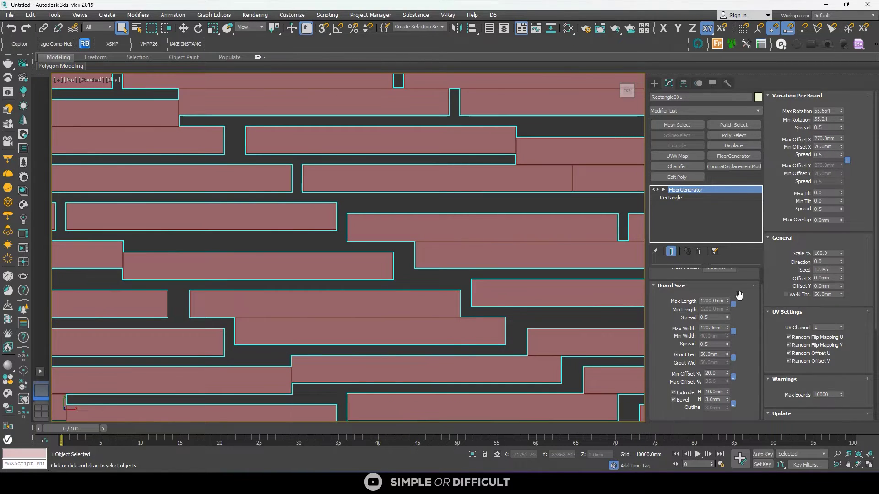
pyautogui.click(838, 147)
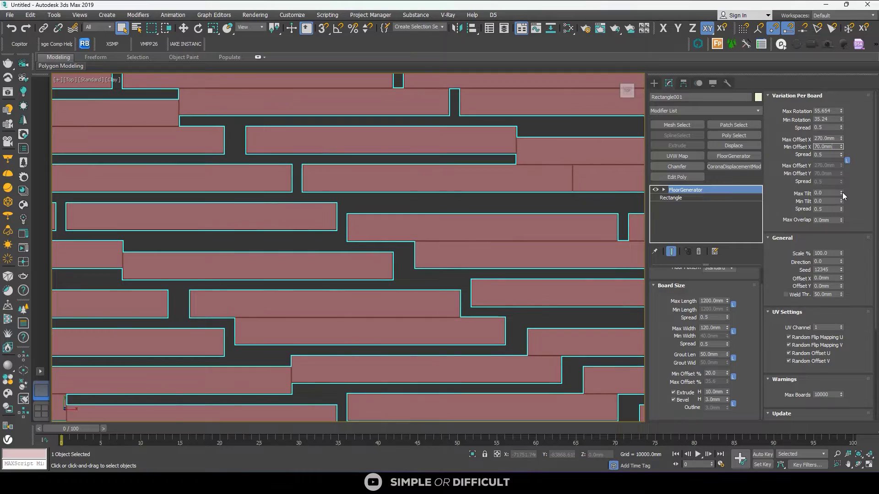
pyautogui.keyDown('alt'); pyautogui.moveTo(639, 224); pyautogui.dragTo(532, 268, button='middle'); pyautogui.keyUp('alt')
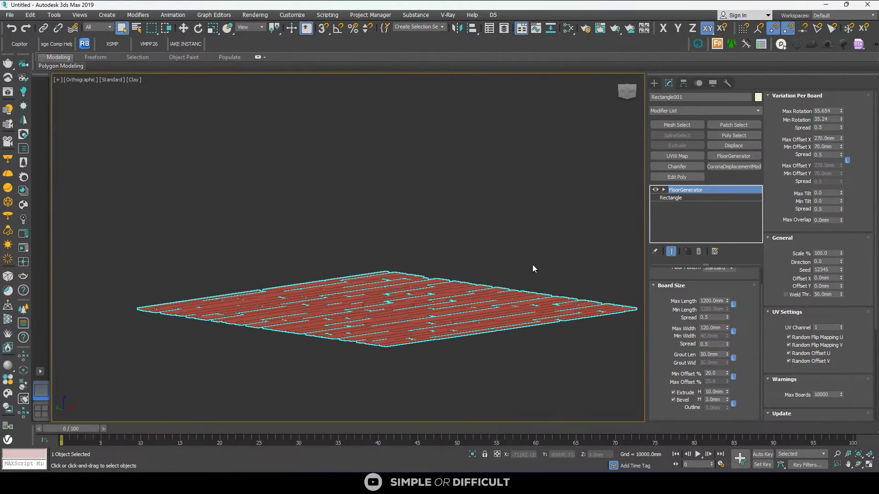
pyautogui.moveTo(841, 193)
pyautogui.mouseDown()
pyautogui.moveTo(838, 173)
pyautogui.moveTo(855, 195)
pyautogui.mouseUp()
# Step: Reset the minimum and maximum X offsets and the minimum and maximum rotations per board to 0
pyautogui.doubleClick(831, 146)
pyautogui.write('0')
pyautogui.doubleClick(823, 139)
pyautogui.write('0')
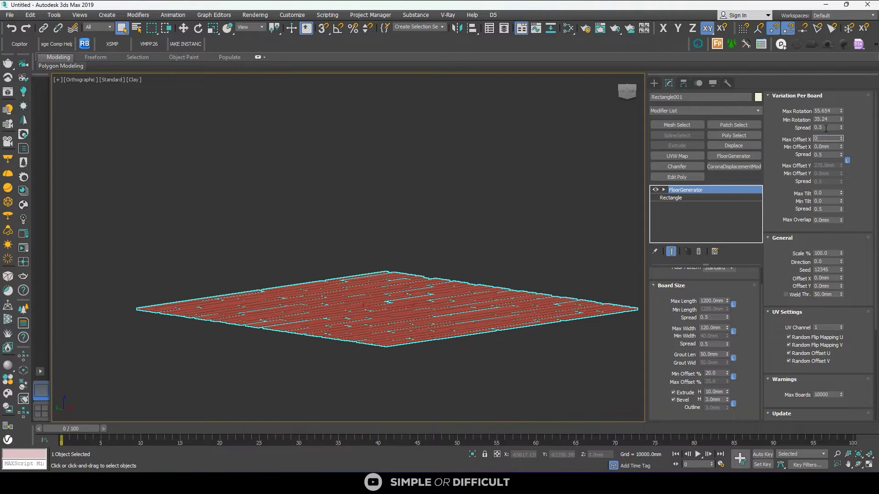
pyautogui.hotkey('shift', 'Tab')
pyautogui.doubleClick(826, 120)
pyautogui.write('0')
pyautogui.doubleClick(829, 111)
pyautogui.write('0')
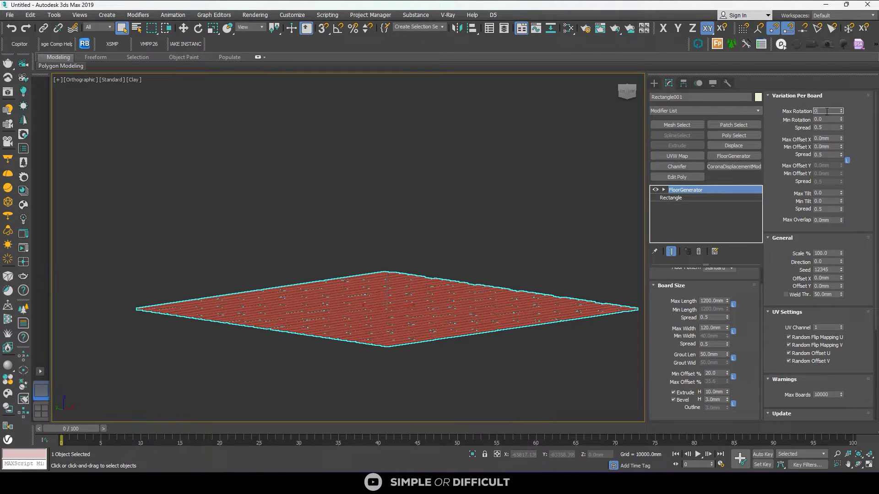
# Step: Reset the grout length between the boards to 0 mm
pyautogui.doubleClick(712, 354)
pyautogui.write('0')
pyautogui.click(850, 238)
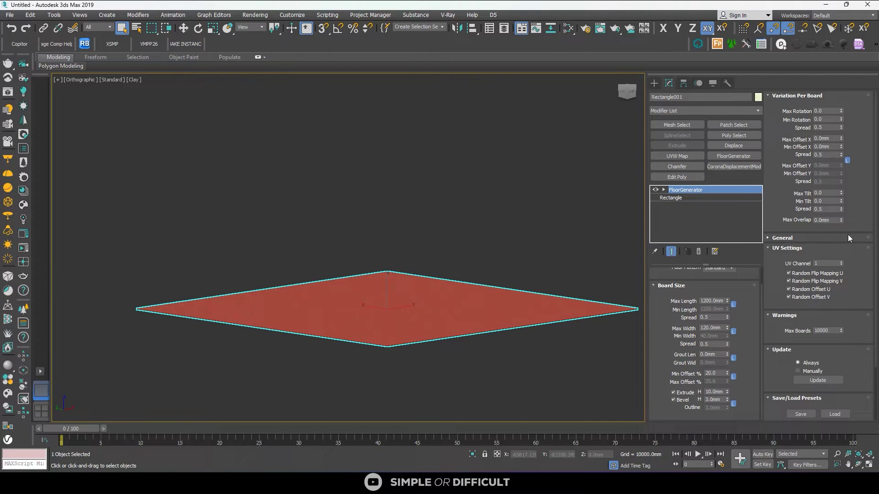
pyautogui.click(768, 238)
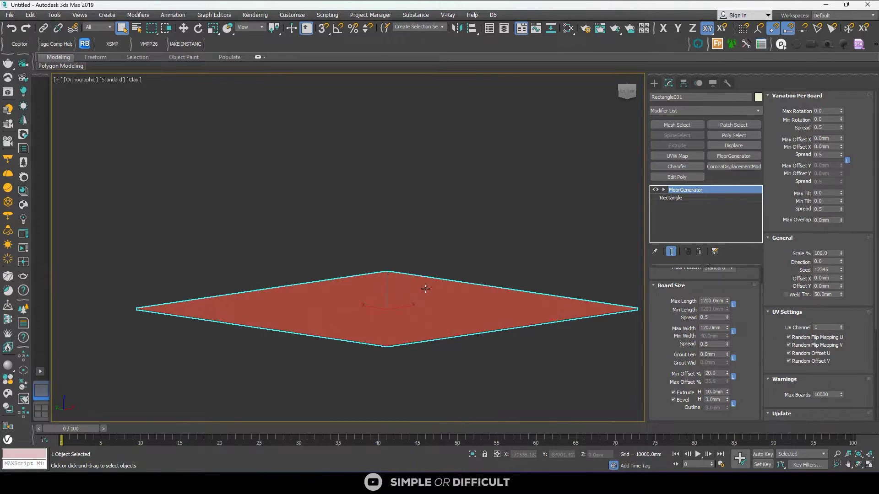
# Step: Try a general scale of 167% on the floor and check the board size from above
pyautogui.keyDown('alt'); pyautogui.moveTo(382, 284); pyautogui.dragTo(412, 304, button='middle'); pyautogui.keyUp('alt')
pyautogui.scroll(5, 449, 298)
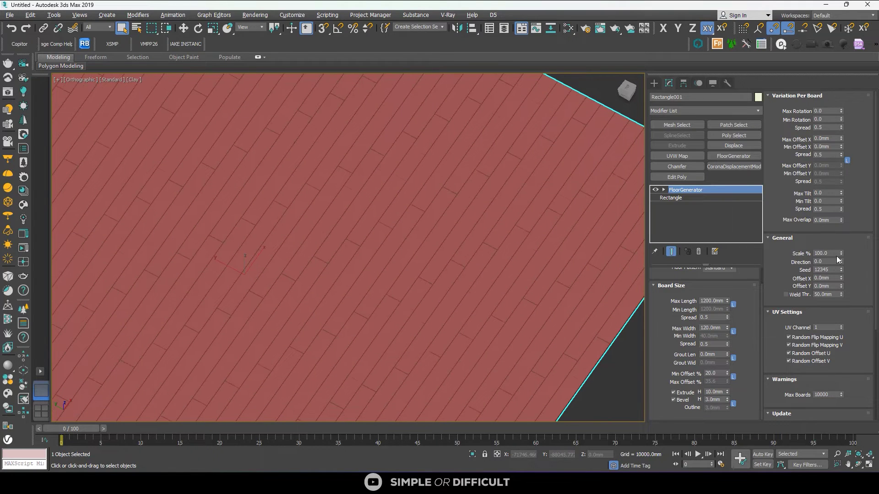
pyautogui.moveTo(841, 254); pyautogui.dragTo(841, 223)
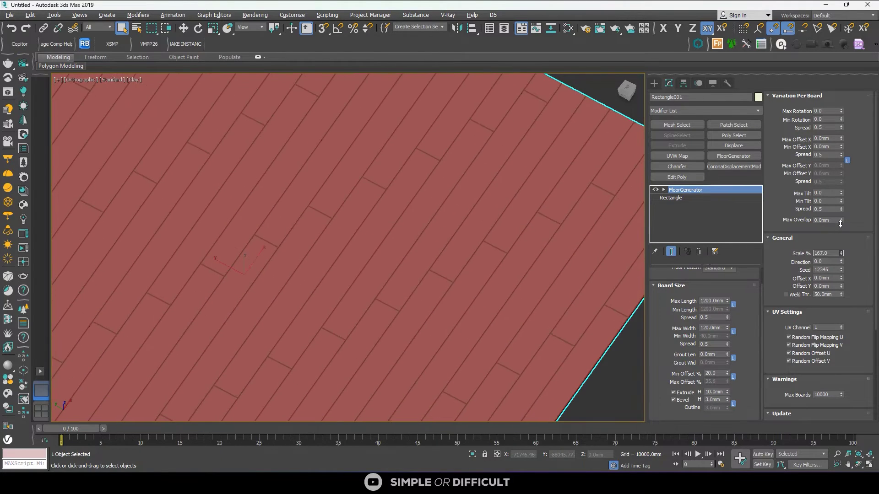
# Step: Set the board direction to 28.38 at 100% scale
pyautogui.moveTo(841, 262)
pyautogui.mouseDown()
pyautogui.moveTo(841, 245)
pyautogui.moveTo(841, 264)
pyautogui.mouseUp()
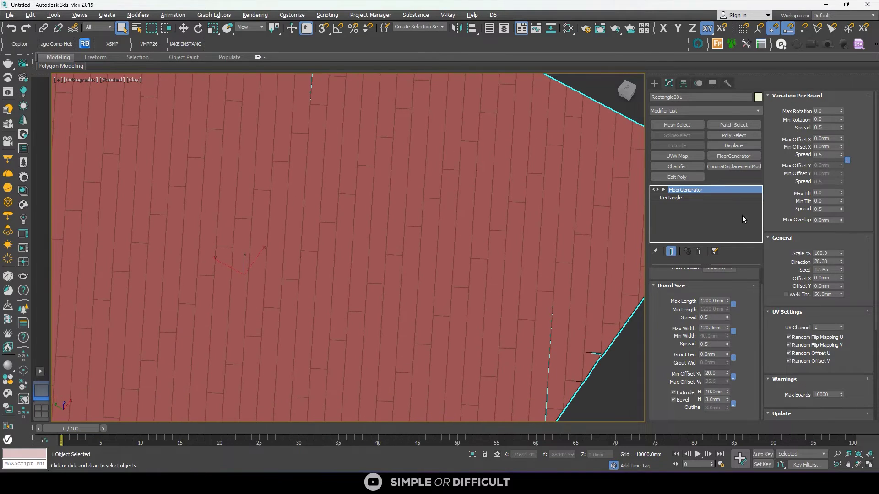
# Step: Try board directions of 45 and 135 on the floor and reset the direction to 0
pyautogui.doubleClick(826, 262)
pyautogui.write('45')
pyautogui.hotkey('shift', 'Tab')
pyautogui.press('Tab')
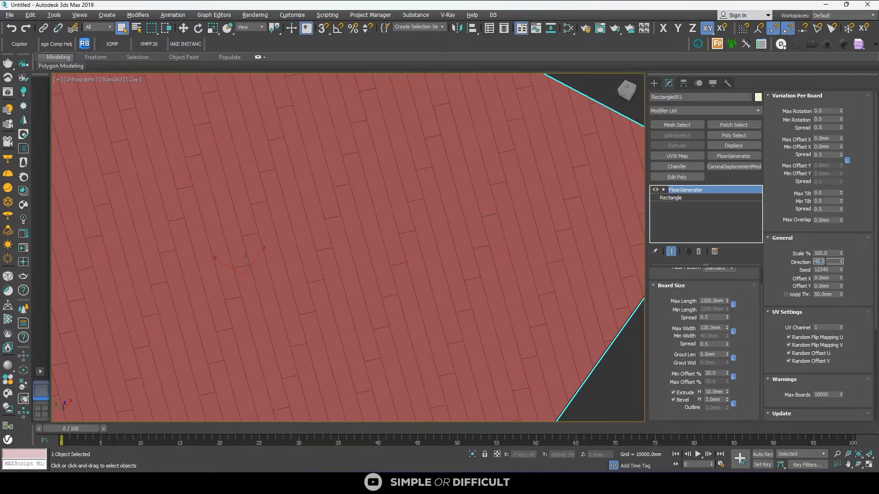
pyautogui.write('135')
pyautogui.press('Return')
pyautogui.rightClick(842, 261)
# Step: Set the floor's X offset to 2020 mm and Y offset to 690 mm, and review the UV, warning, update and preset settings
pyautogui.moveTo(842, 278); pyautogui.dragTo(842, 190)
pyautogui.moveTo(840, 284); pyautogui.dragTo(840, 260)
pyautogui.scroll(-2, 841, 263)
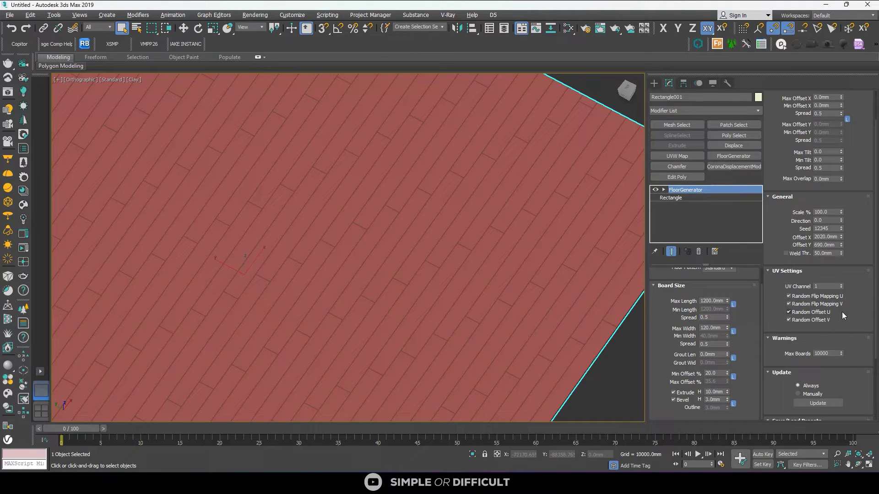
pyautogui.scroll(-1, 844, 315)
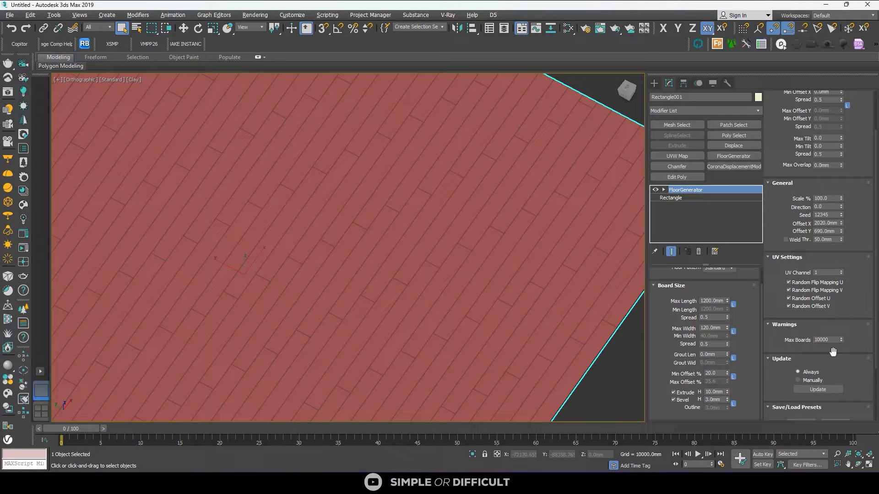
pyautogui.scroll(-5, 832, 351)
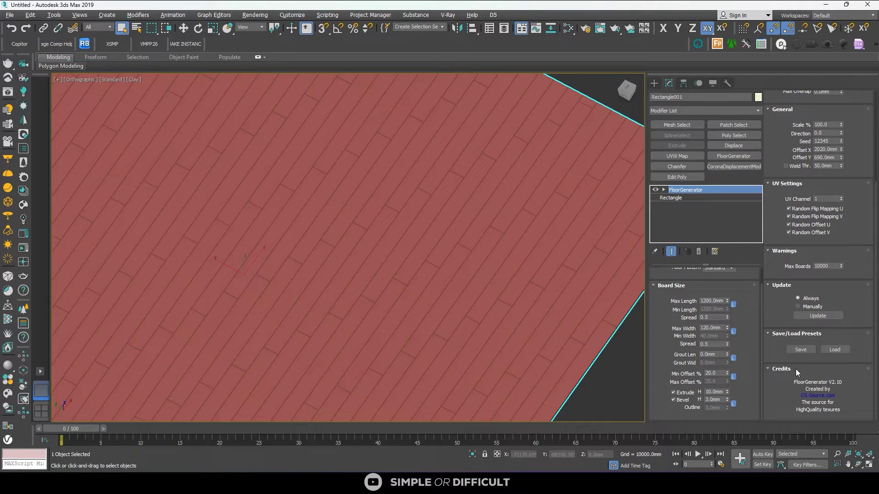
pyautogui.click(799, 350)
# Step: Deselect the floor and add a CoronaMultiMap node in the Slate Material Editor
pyautogui.press('z')
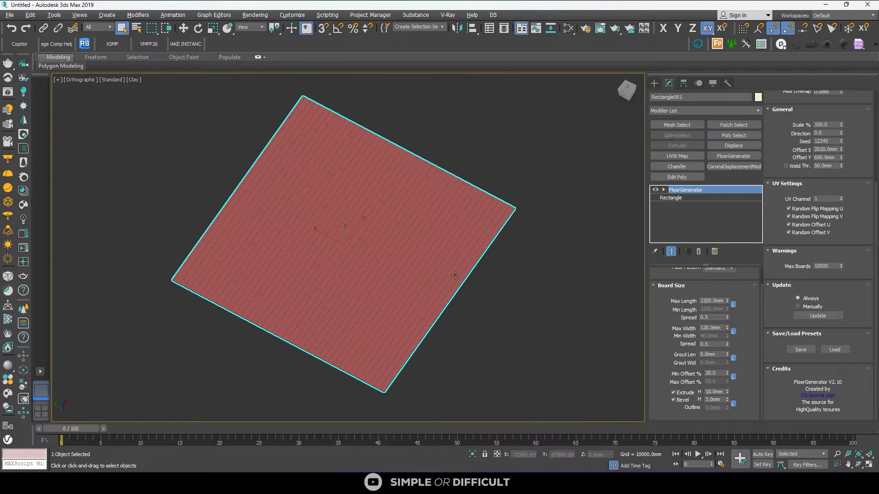
pyautogui.click(474, 304)
pyautogui.press('m')
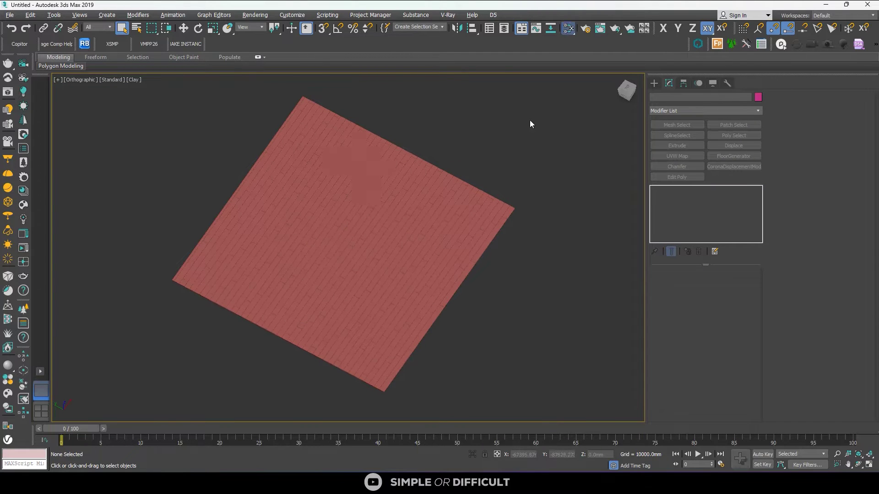
pyautogui.moveTo(625, 97); pyautogui.dragTo(287, 25)
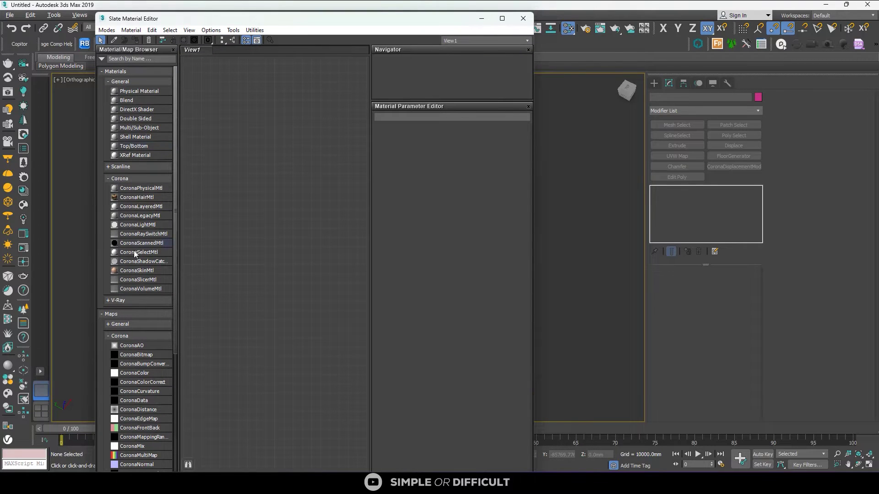
pyautogui.scroll(-3, 120, 348)
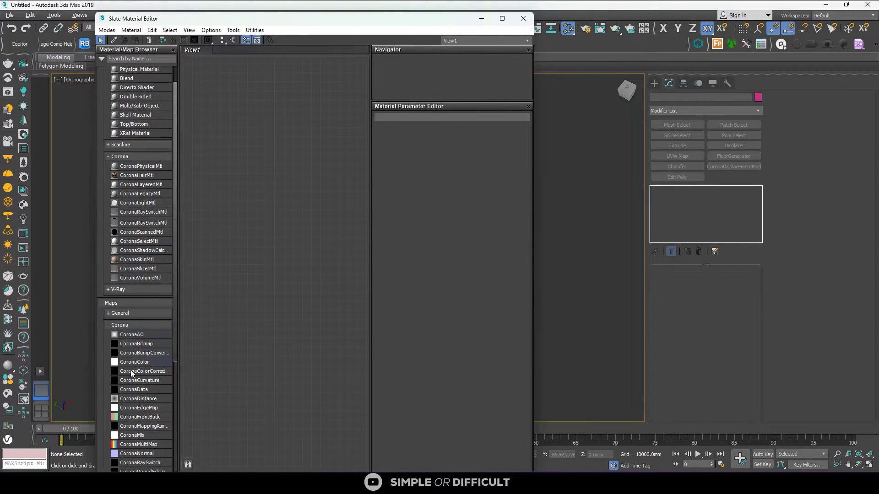
pyautogui.moveTo(134, 391); pyautogui.dragTo(267, 216)
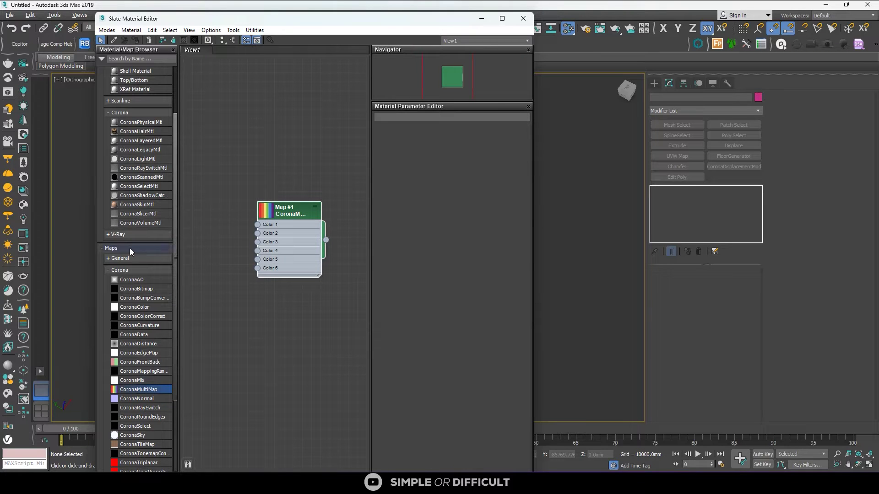
# Step: Add a VRayMultiSubTex map from the V-Ray maps, look over its parameters and delete the node
pyautogui.click(108, 271)
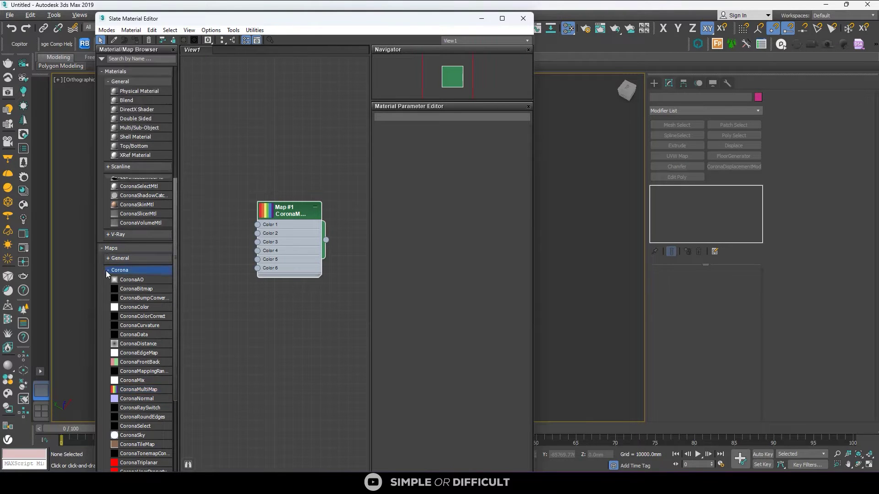
pyautogui.click(109, 370)
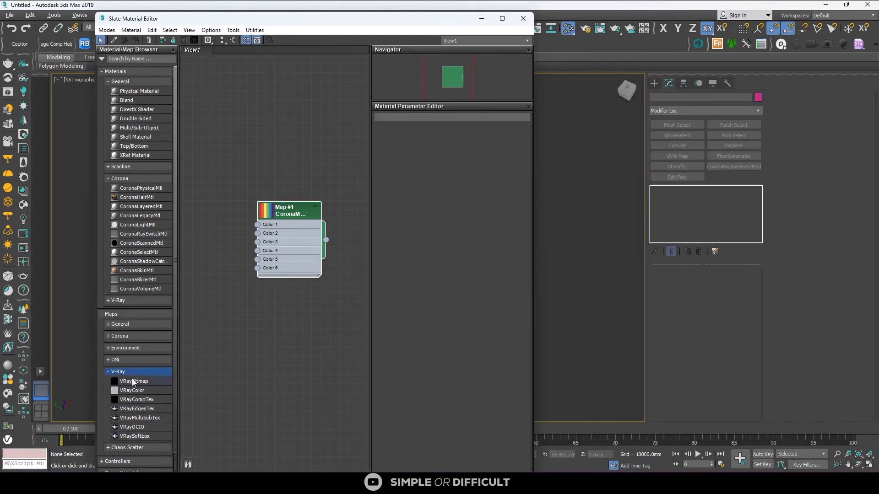
pyautogui.scroll(-1, 138, 399)
pyautogui.moveTo(136, 398); pyautogui.dragTo(272, 316)
pyautogui.scroll(-1, 200, 241)
pyautogui.scroll(-2, 200, 241)
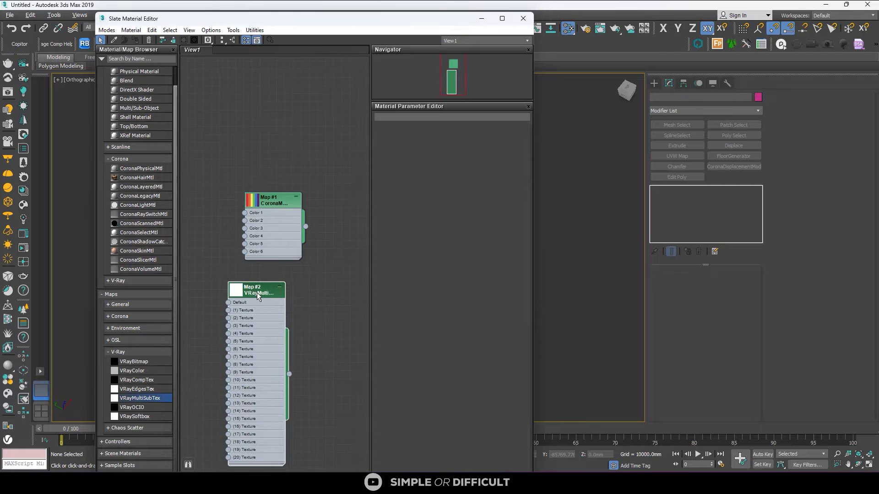
pyautogui.doubleClick(259, 290)
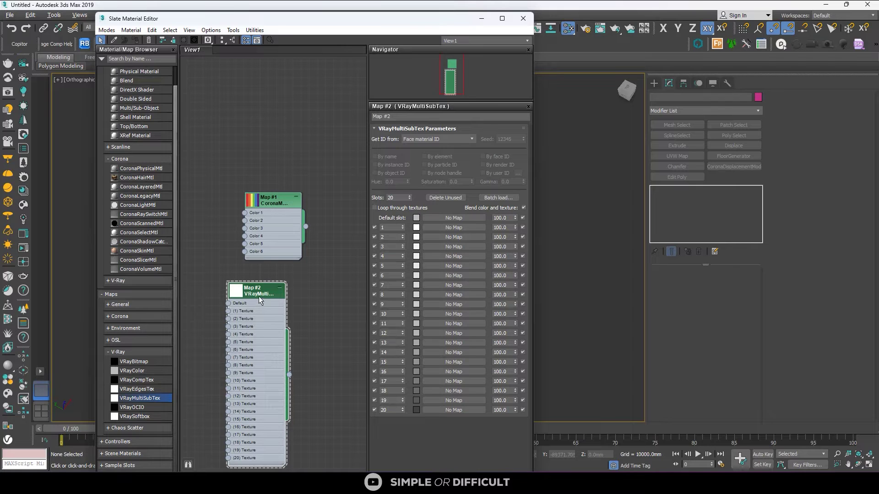
pyautogui.press('Delete')
# Step: Open the parameters of the CoronaMultiMap node
pyautogui.scroll(2, 277, 202)
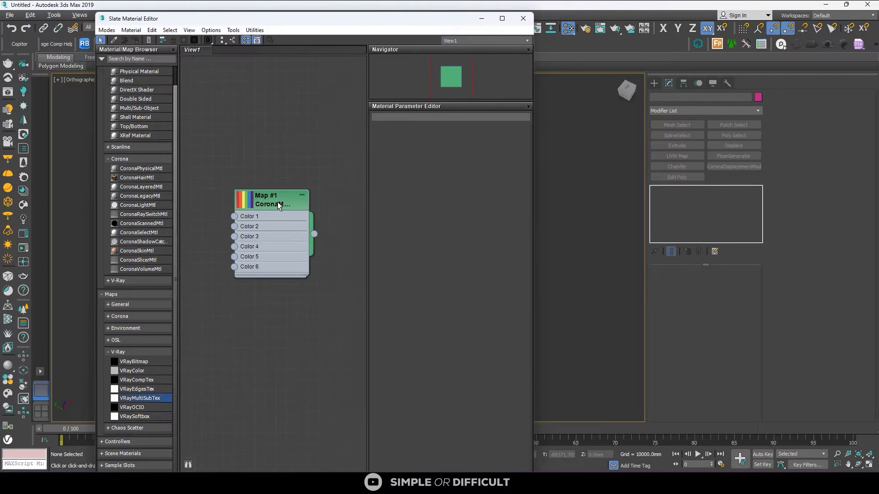
pyautogui.doubleClick(278, 201)
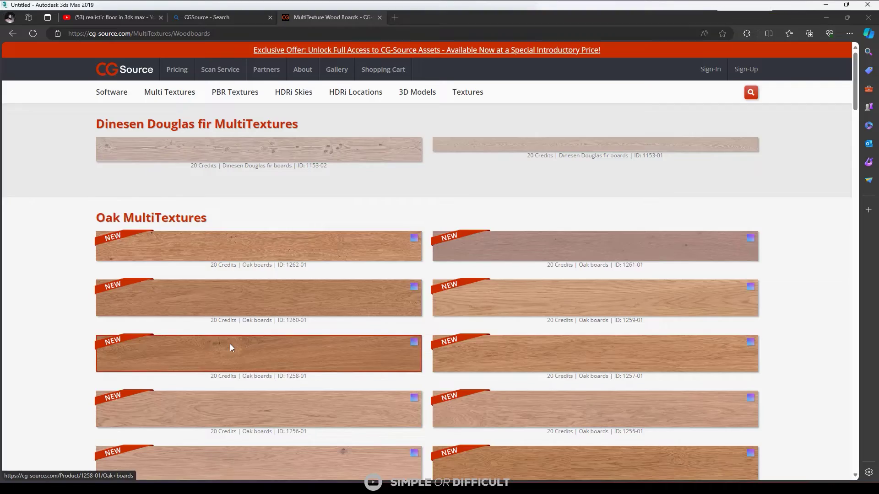
# Step: Switch to the web browser and look through the CG-Source wood board MultiTextures, from oak to miscellaneous woods
pyautogui.scroll(-14, 230, 345)
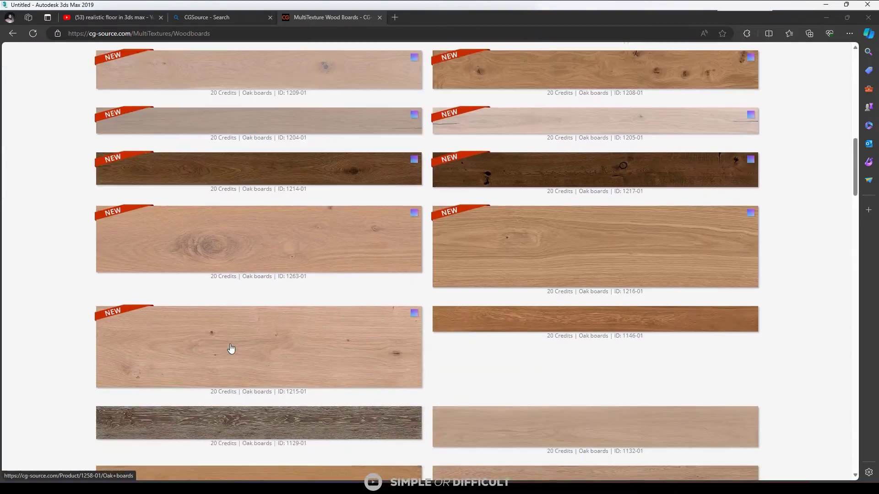
pyautogui.scroll(-15, 231, 349)
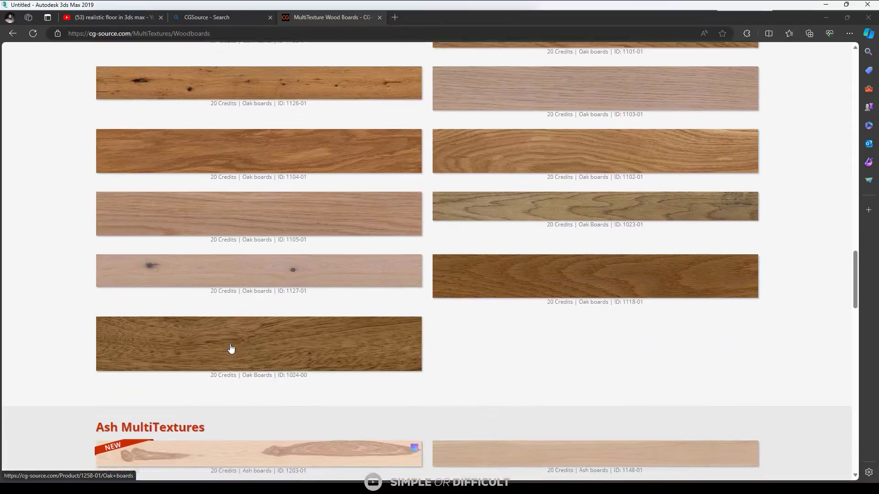
pyautogui.scroll(-15, 231, 349)
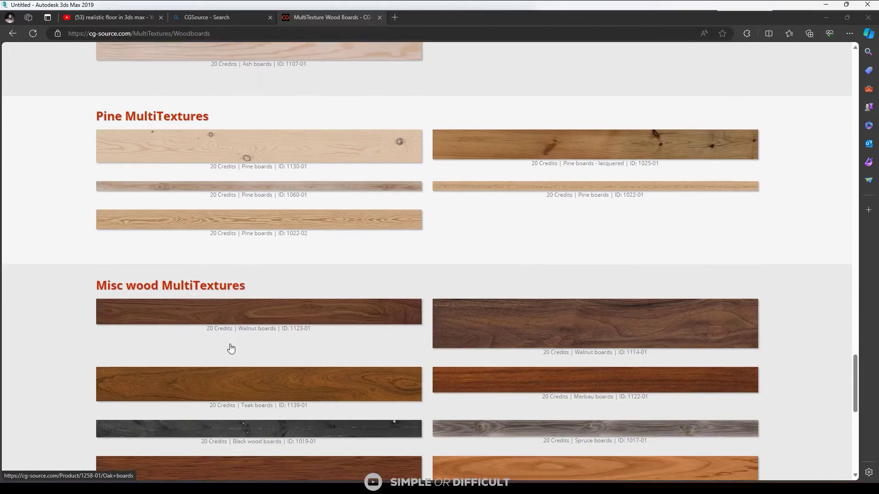
pyautogui.scroll(-10, 231, 349)
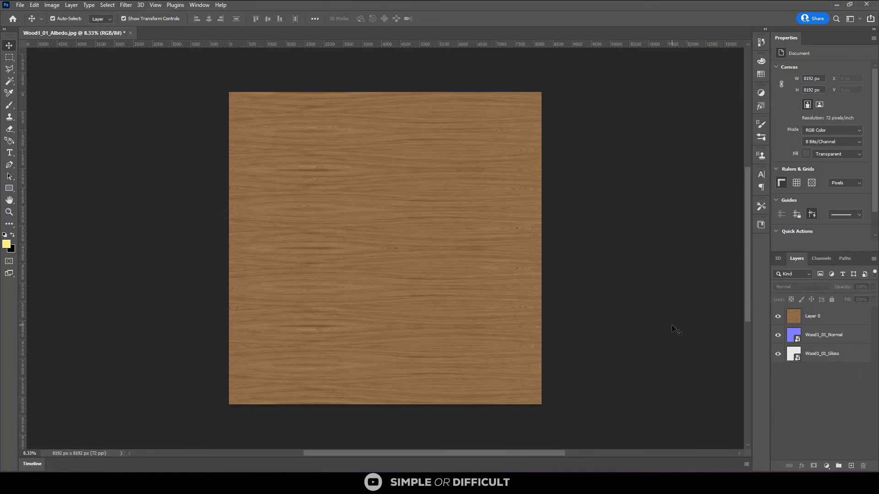
# Step: Switch to Photoshop and inspect the Wood1_01_Albedo.jpg texture up close along with its normal and gloss layers
pyautogui.keyDown('alt'); pyautogui.scroll(1, 273, 166); pyautogui.keyUp('alt')
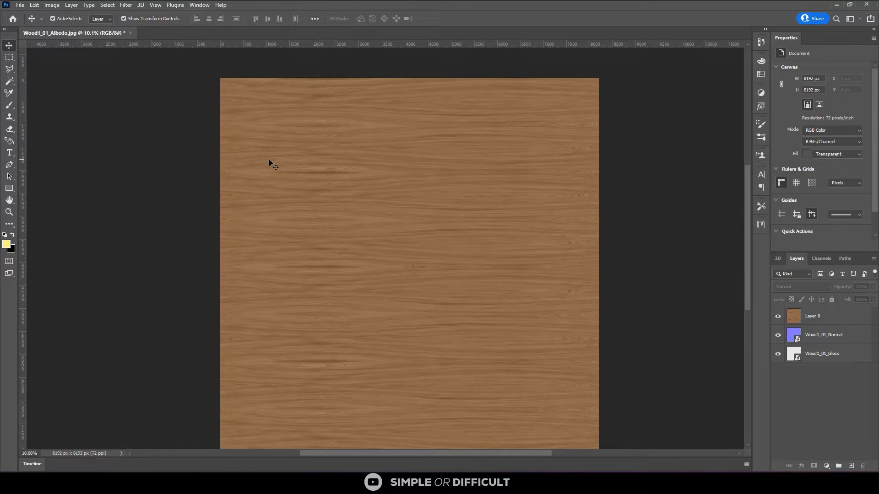
pyautogui.keyDown('alt'); pyautogui.scroll(2, 273, 165); pyautogui.keyUp('alt')
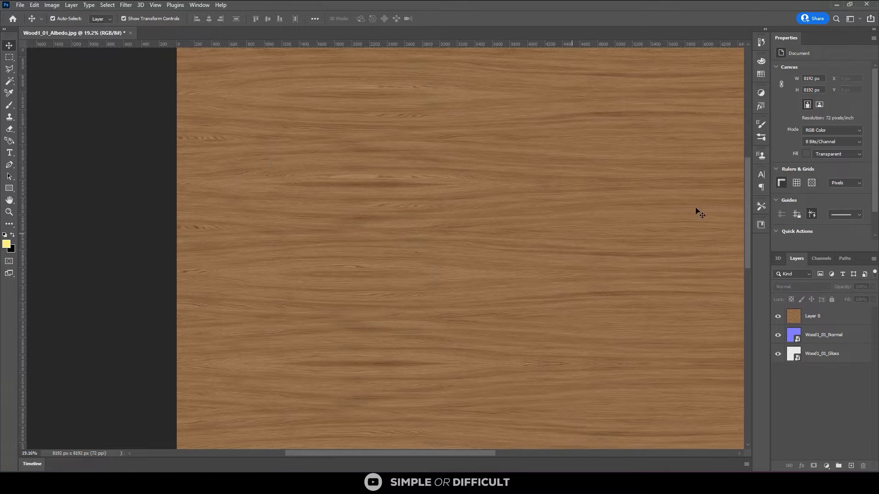
pyautogui.click(801, 320)
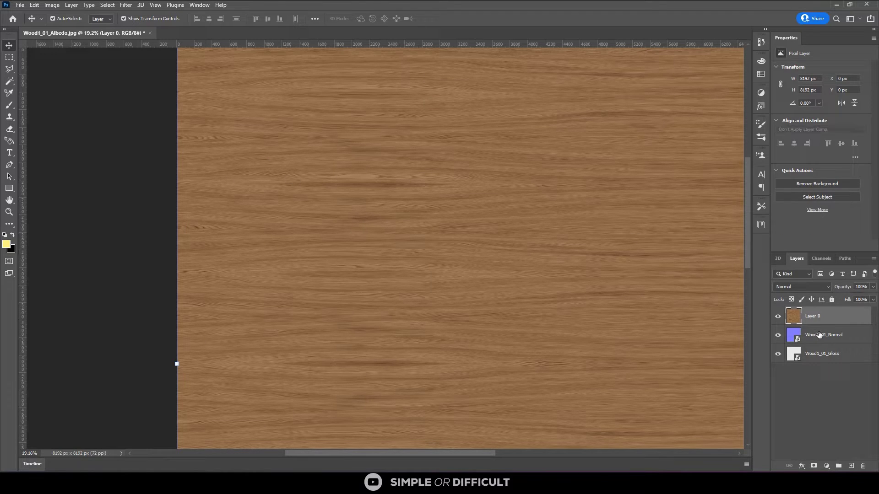
pyautogui.click(822, 335)
pyautogui.click(840, 358)
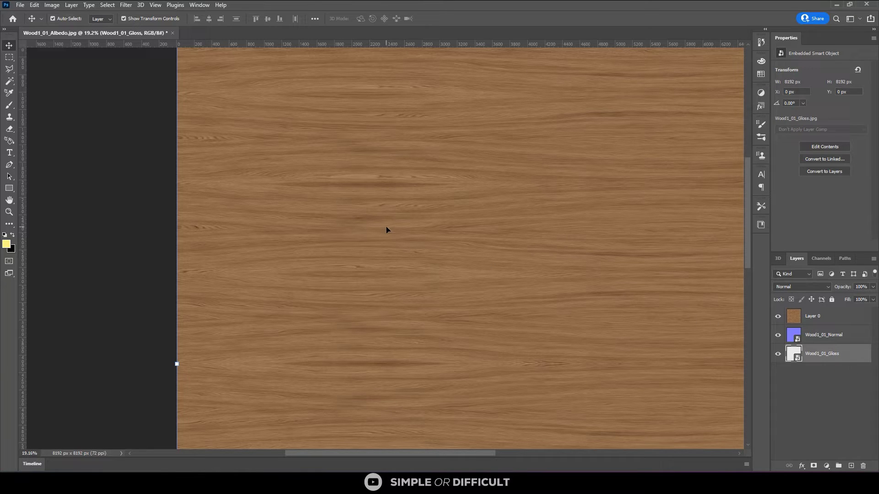
pyautogui.keyDown('alt'); pyautogui.scroll(-1, 385, 226); pyautogui.keyUp('alt')
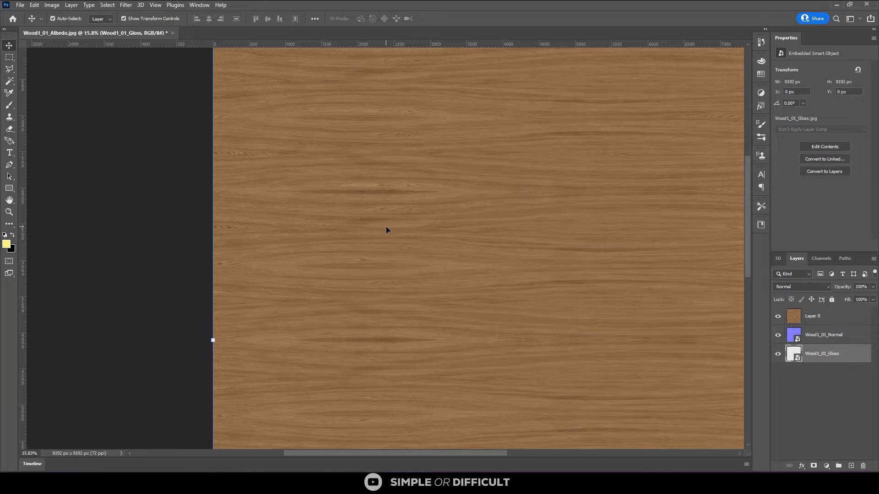
pyautogui.hotkey('ctrl', '0')
pyautogui.click(120, 239)
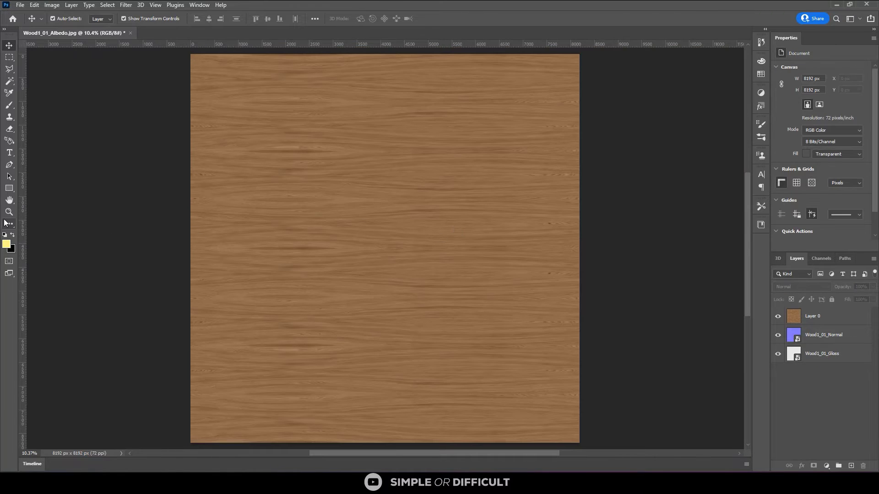
# Step: Draw a slice over the whole wood texture and divide it horizontally into 6 evenly spaced slices
pyautogui.click(6, 224)
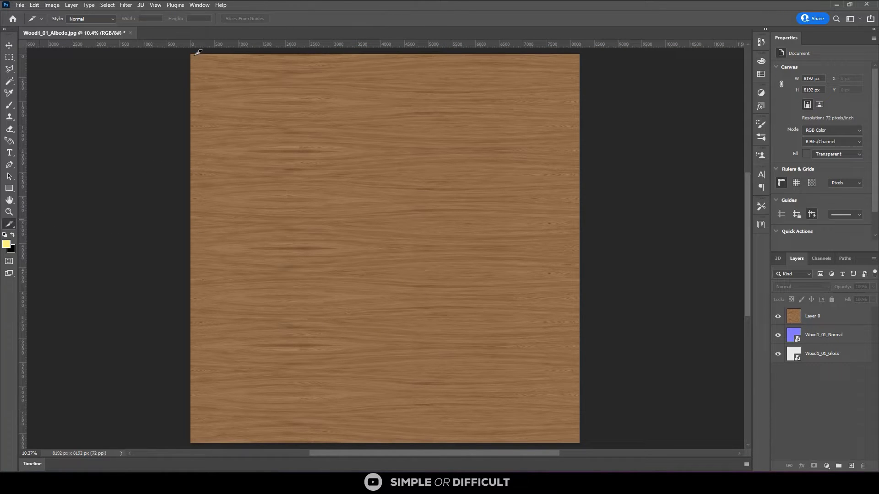
pyautogui.moveTo(197, 52); pyautogui.dragTo(585, 441)
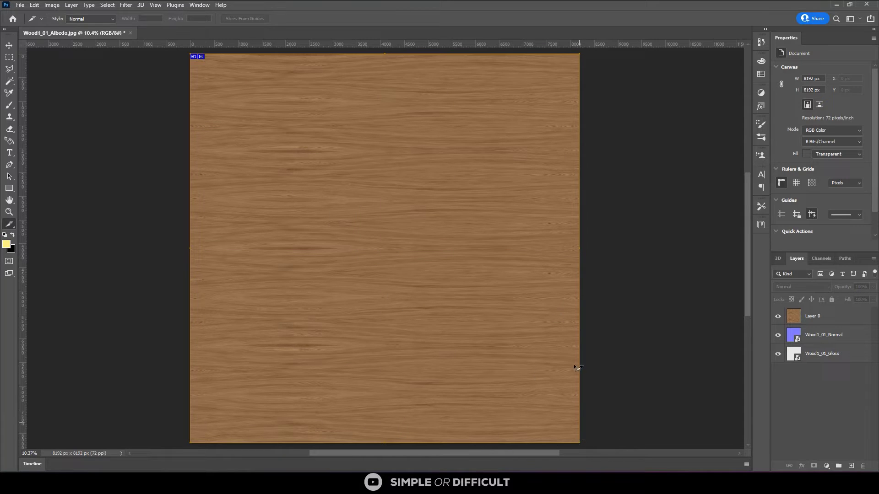
pyautogui.rightClick(384, 123)
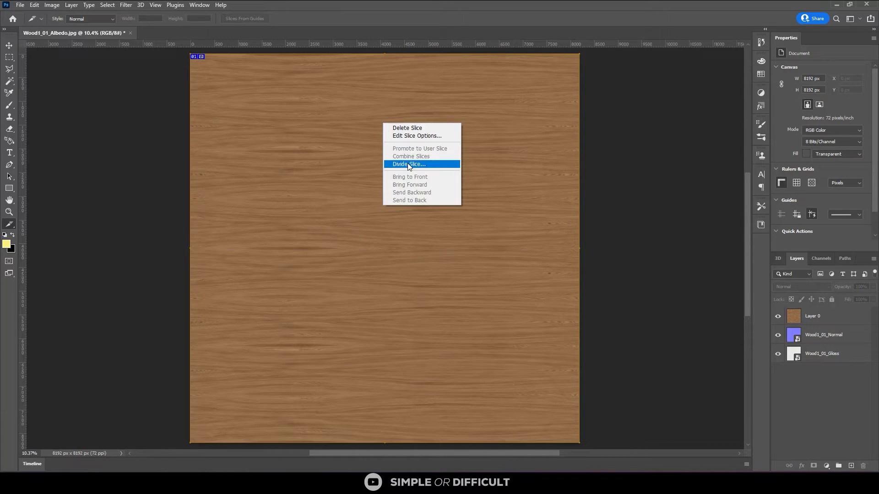
pyautogui.click(408, 164)
pyautogui.click(365, 131)
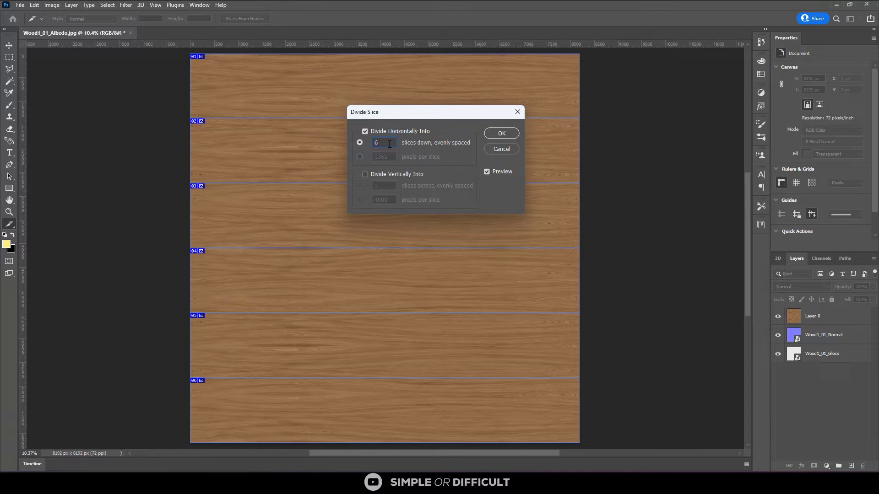
pyautogui.click(501, 134)
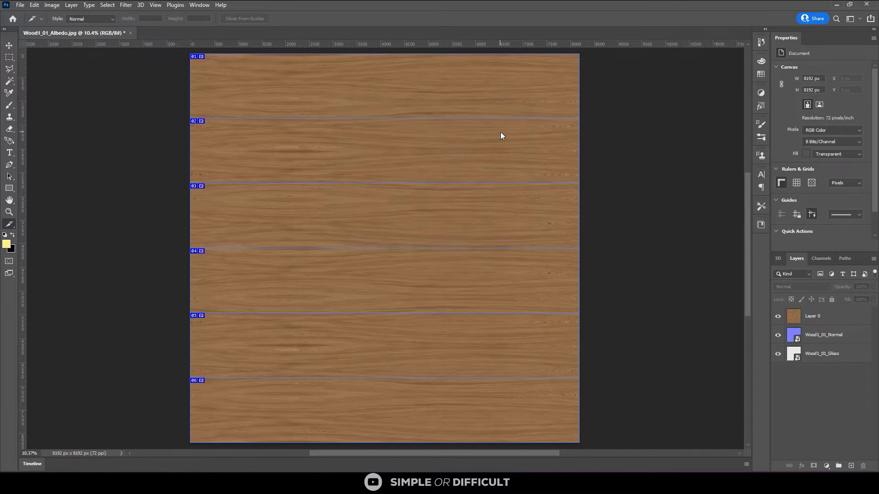
# Step: Start a Save for Web export of the sliced wood texture with the format set to JPEG at Maximum quality
pyautogui.click(23, 6)
pyautogui.moveTo(56, 150)
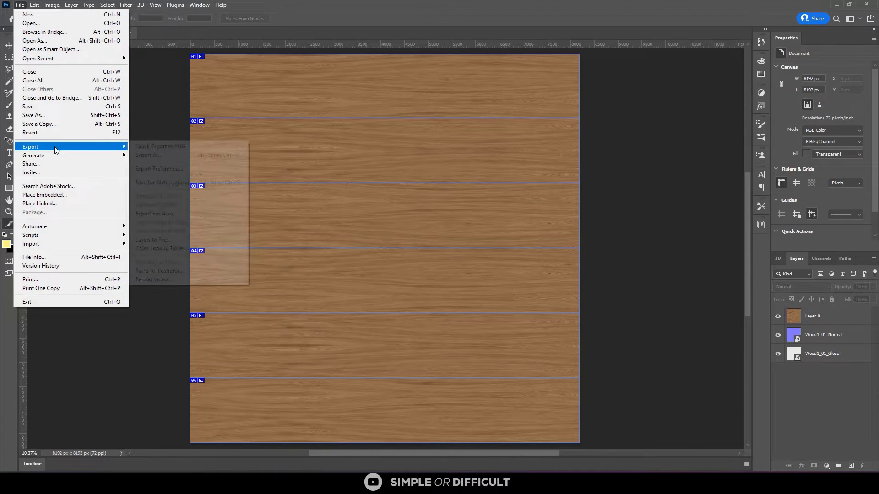
pyautogui.click(189, 183)
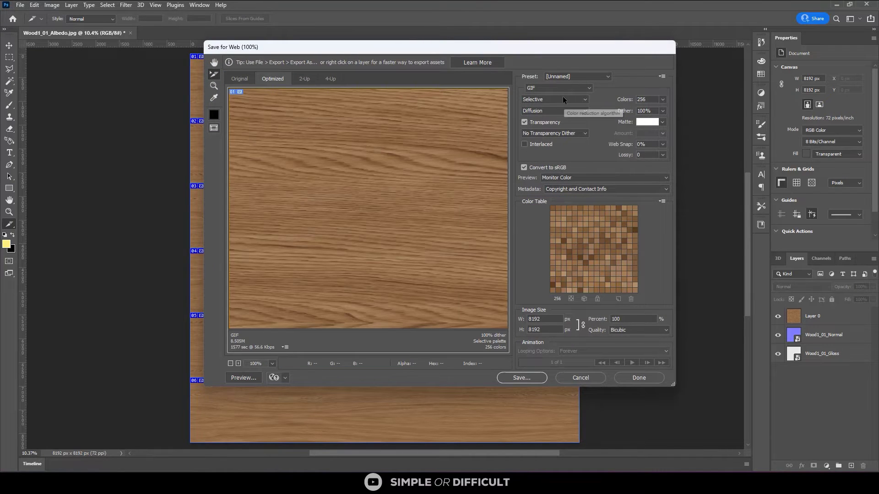
pyautogui.click(573, 91)
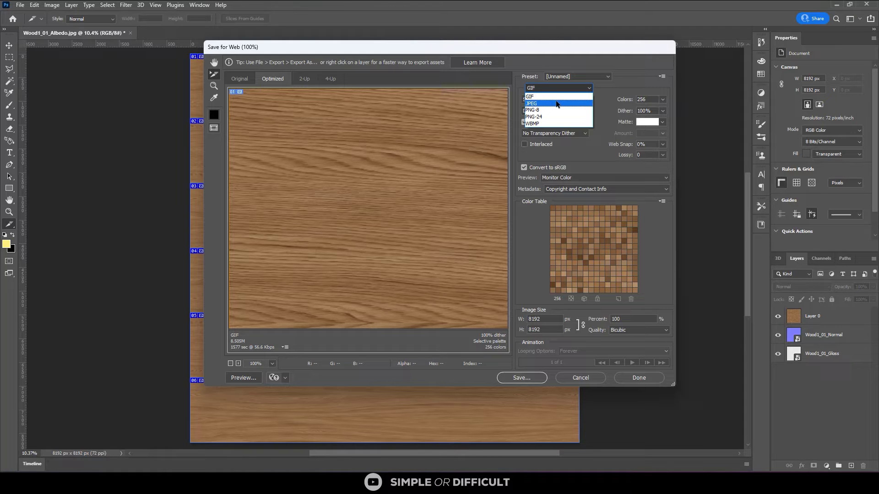
pyautogui.click(557, 104)
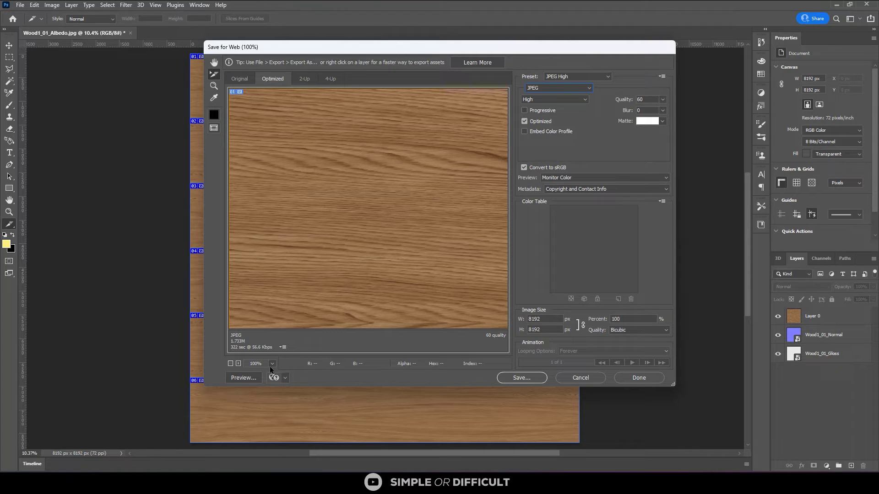
pyautogui.click(230, 364)
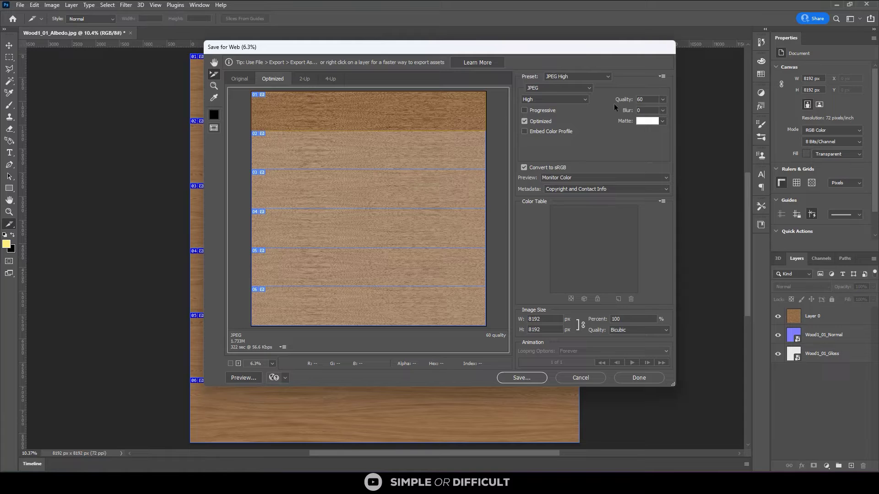
pyautogui.click(582, 98)
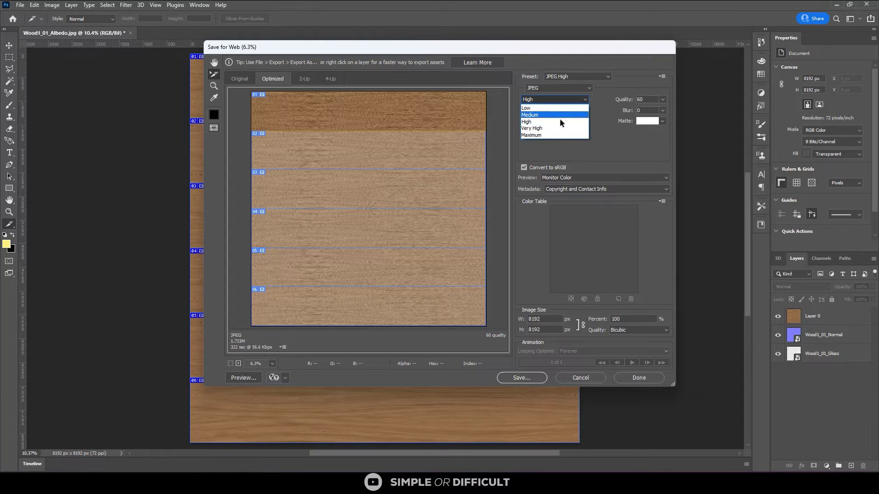
pyautogui.click(543, 135)
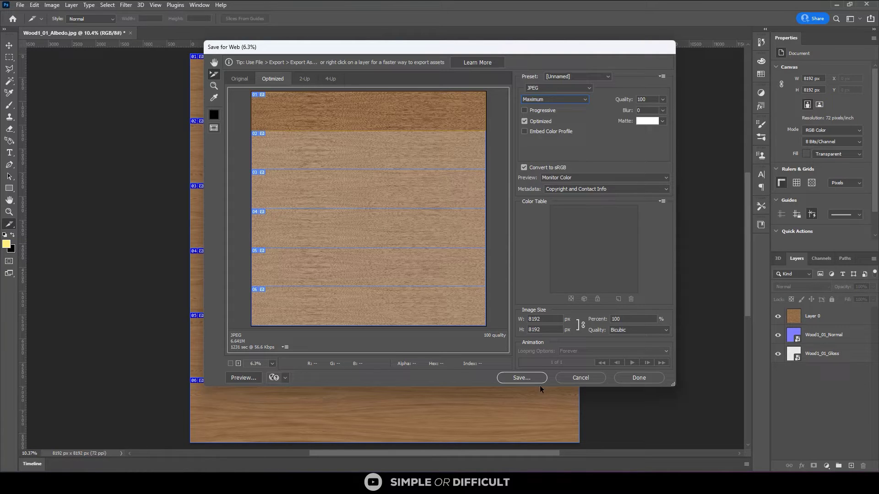
# Step: Select all six slices and save them as Wood1_01_Albedo images into a new Documents folder named multi text maps
pyautogui.moveTo(284, 122); pyautogui.dragTo(461, 321)
pyautogui.click(522, 378)
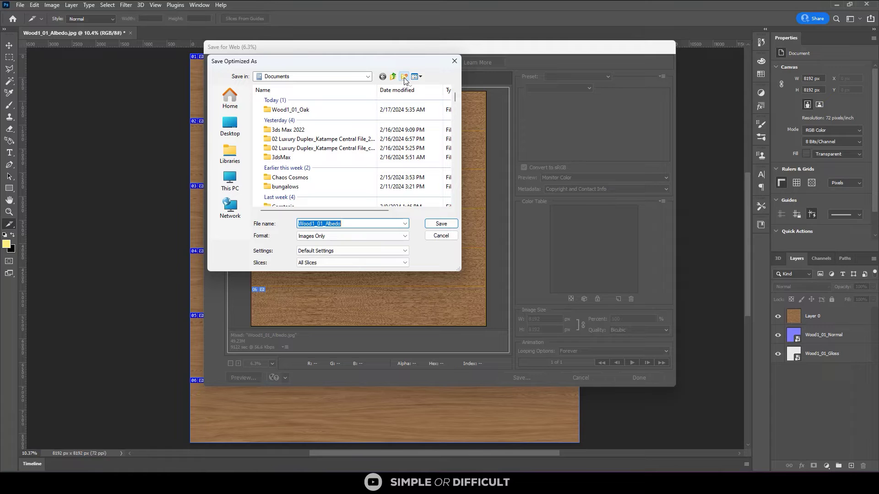
pyautogui.click(404, 76)
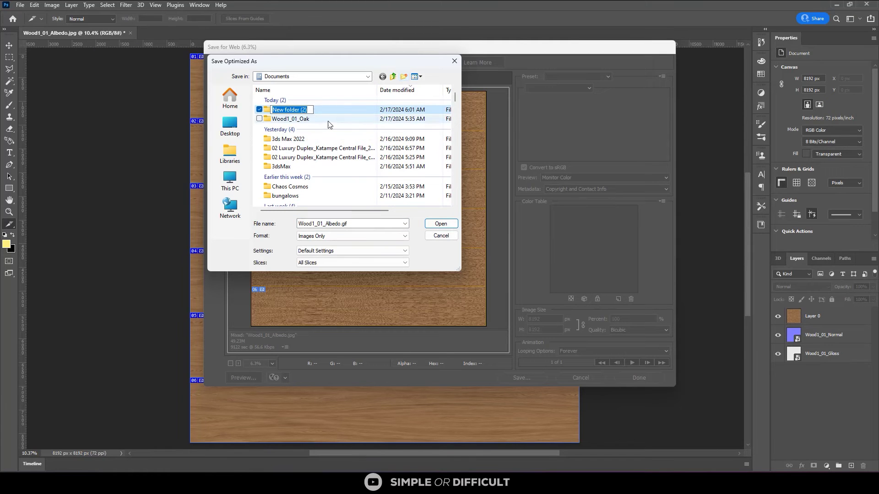
pyautogui.write('m')
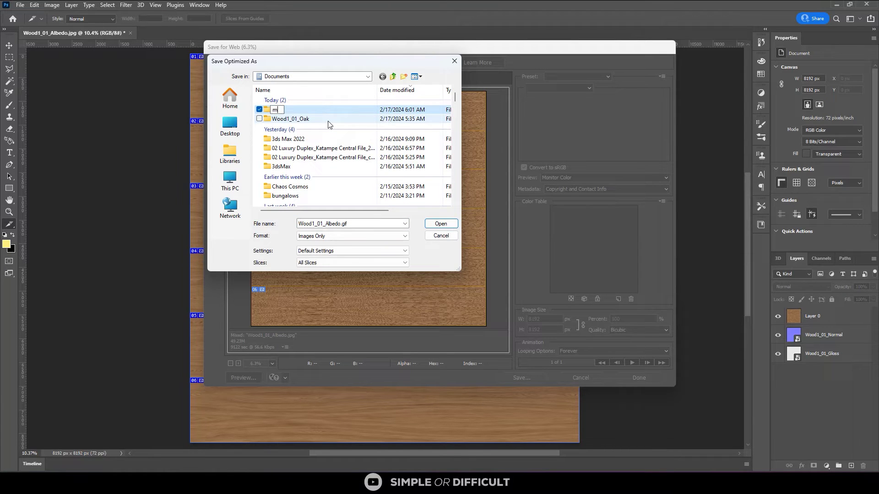
pyautogui.write('ulti text maps')
pyautogui.press('Return')
pyautogui.doubleClick(319, 112)
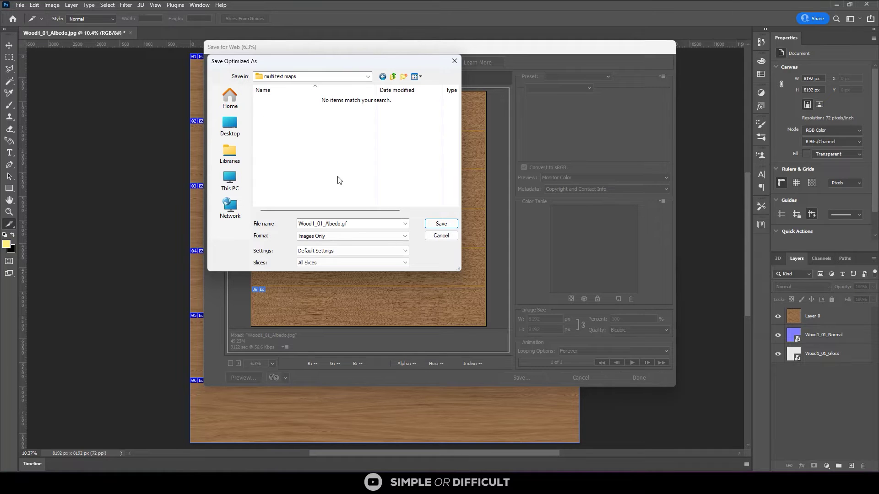
pyautogui.click(446, 225)
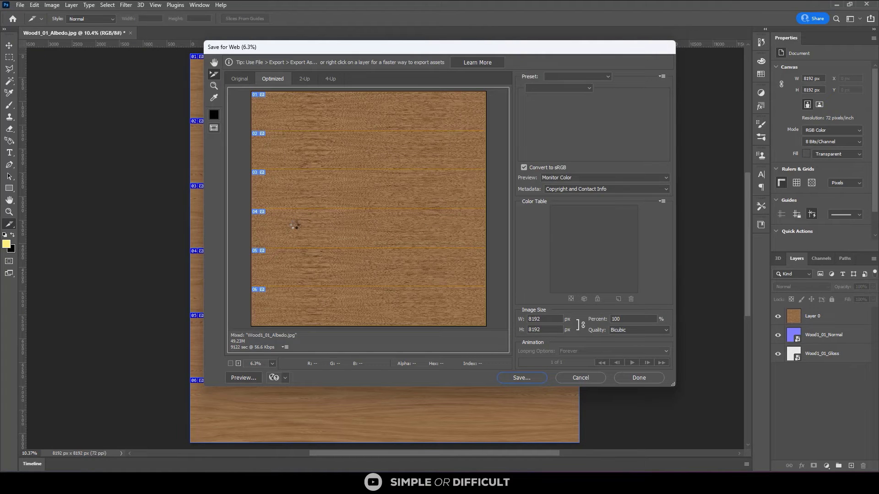
# Step: Hide the wood layer and export the normal map slices for web under the name normals
pyautogui.click(778, 316)
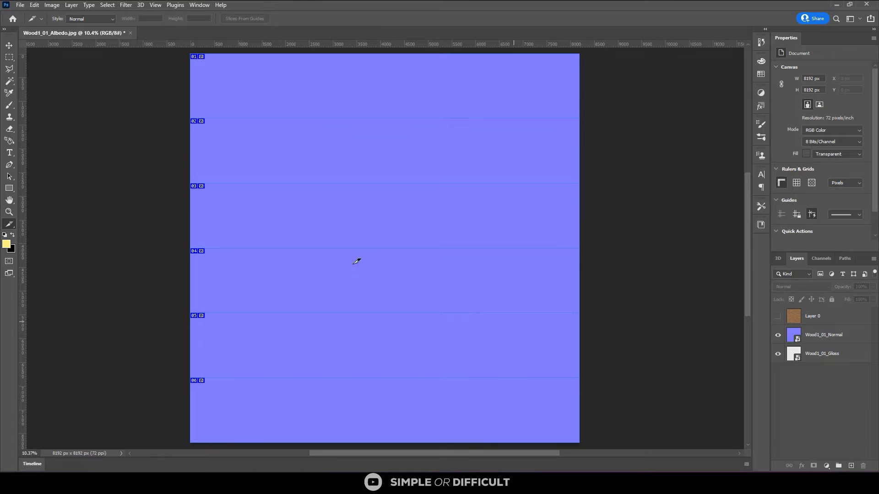
pyautogui.click(21, 5)
pyautogui.moveTo(69, 146)
pyautogui.click(156, 145)
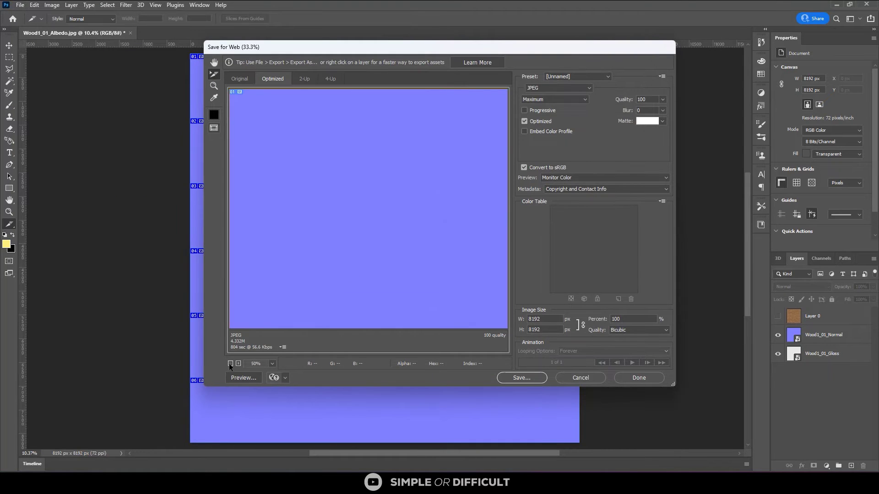
pyautogui.click(522, 377)
pyautogui.write('nor,')
pyautogui.click(441, 224)
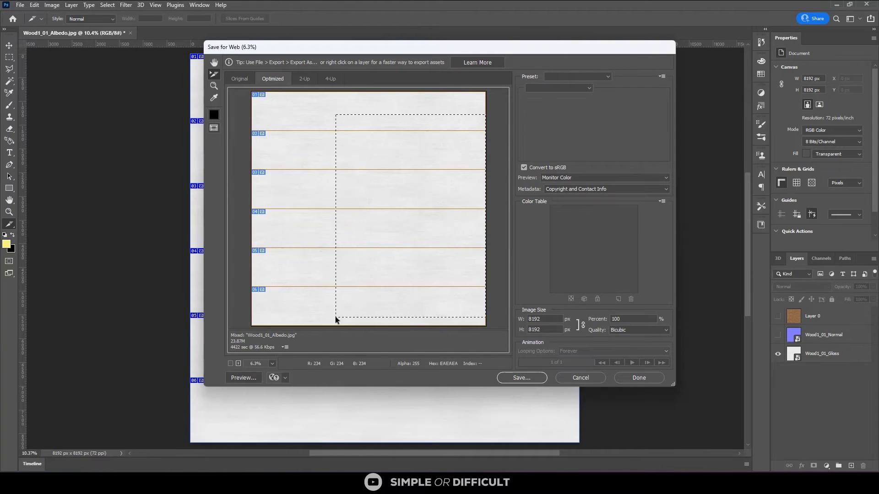
# Step: Export the gloss map slices under the name gloss and check the exported images in the multi text maps folder
pyautogui.click(522, 378)
pyautogui.click(441, 224)
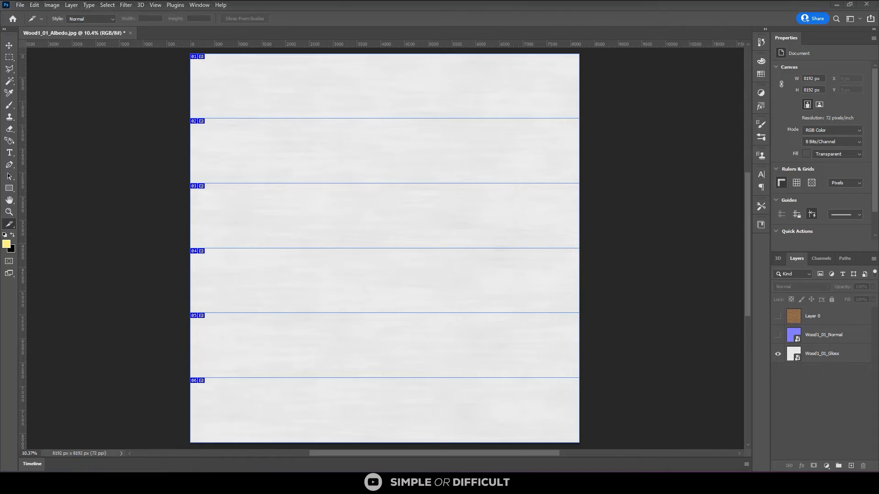
pyautogui.hotkey('alt', 'Tab')
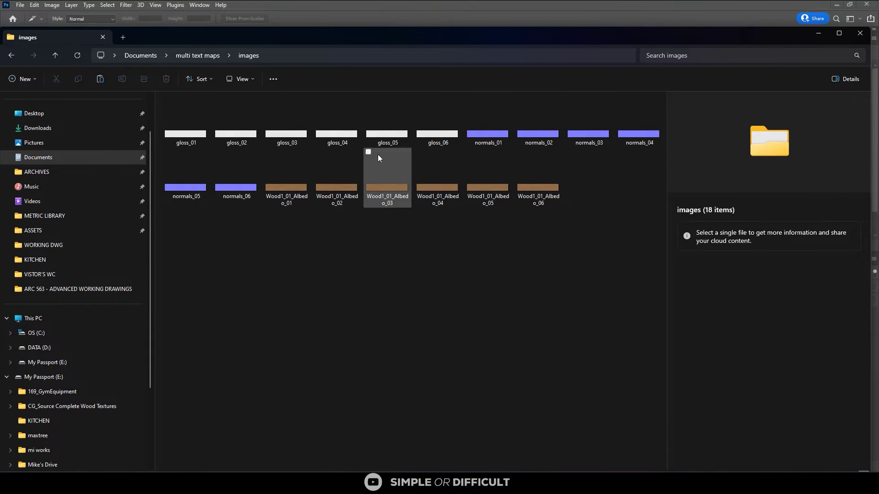
pyautogui.click(859, 33)
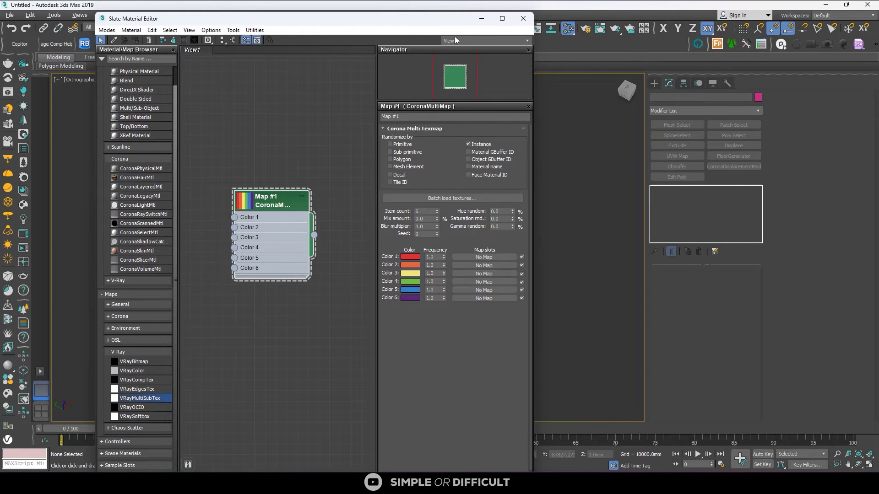
# Step: Move the material editor aside in 3ds Max and examine the floor's board pattern up close
pyautogui.moveTo(457, 19); pyautogui.dragTo(262, 89)
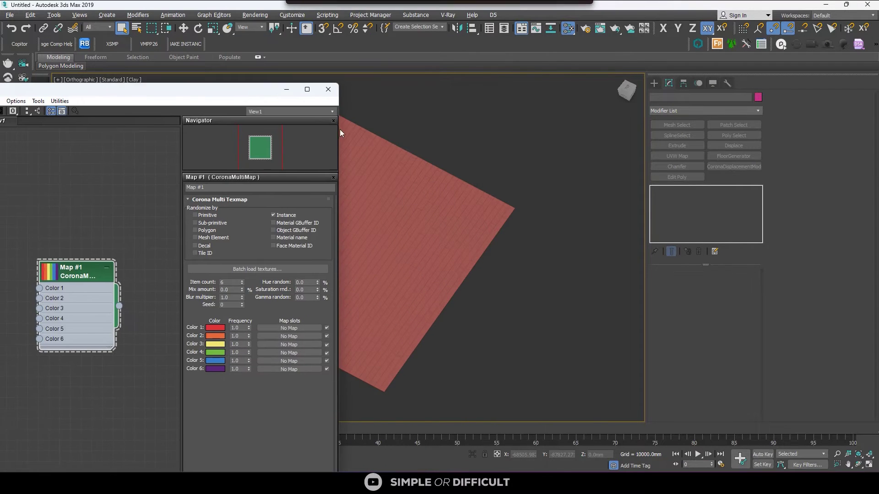
pyautogui.scroll(-2, 586, 185)
pyautogui.click(478, 201)
pyautogui.scroll(4, 479, 201)
pyautogui.scroll(1, 496, 231)
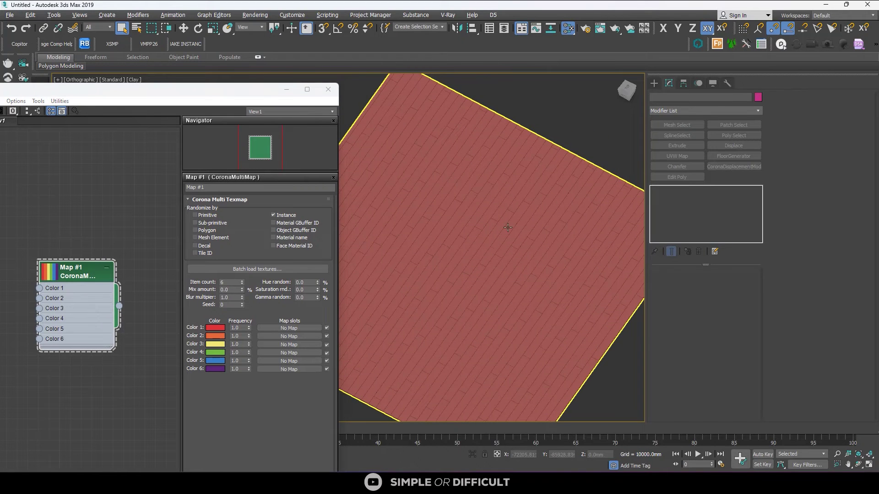
pyautogui.scroll(-4, 504, 201)
pyautogui.click(384, 212)
# Step: Add a CoronaLegacyMtl material to the node view and connect the CoronaMultiMap to its diffuse color
pyautogui.moveTo(165, 97); pyautogui.dragTo(443, 105)
pyautogui.moveTo(286, 312); pyautogui.dragTo(265, 259, button='middle')
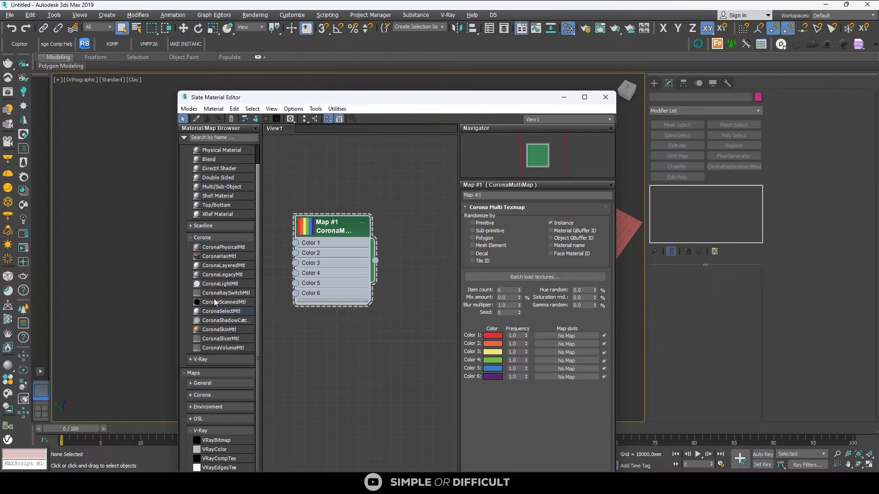
pyautogui.scroll(1, 208, 284)
pyautogui.moveTo(221, 294); pyautogui.dragTo(417, 232)
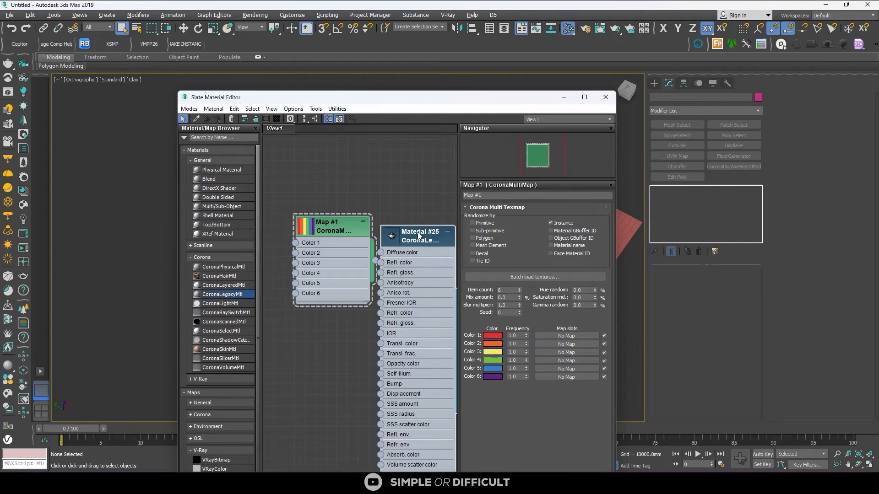
pyautogui.moveTo(343, 232); pyautogui.dragTo(301, 243)
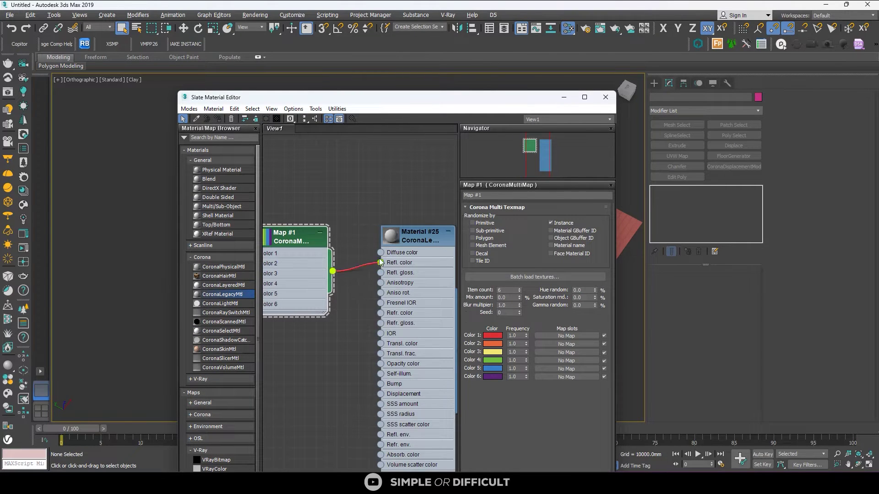
pyautogui.moveTo(380, 262); pyautogui.dragTo(381, 253)
# Step: Set the reflection level of the new CoronaLegacyMtl to 1.0 and move the CoronaMultiMap node further away from it
pyautogui.doubleClick(402, 242)
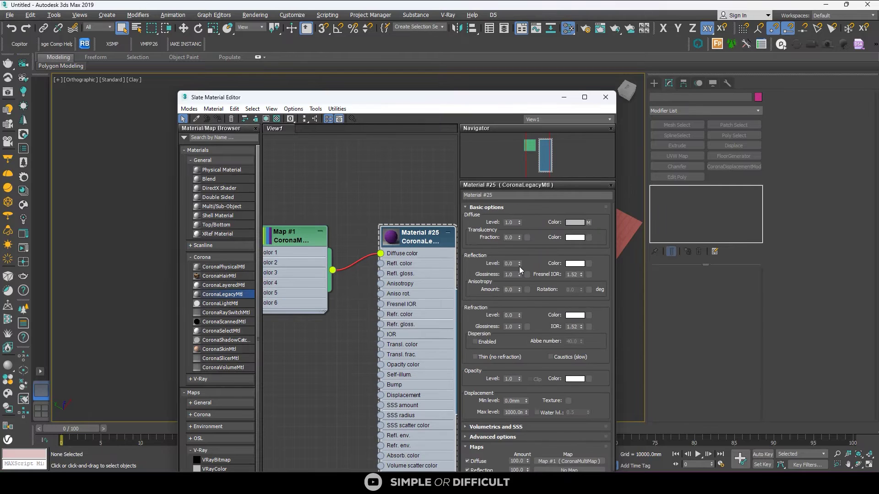
pyautogui.click(512, 264)
pyautogui.click(511, 274)
pyautogui.write('06')
pyautogui.press('Return')
pyautogui.scroll(-2, 357, 207)
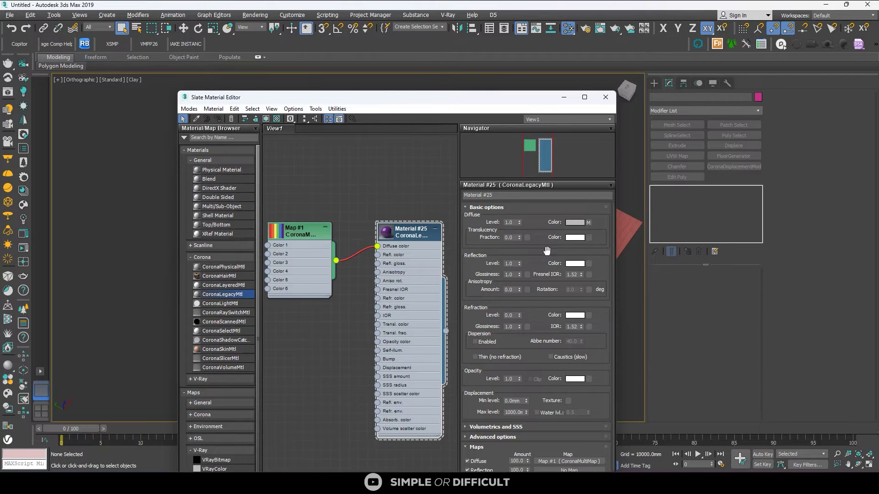
pyautogui.moveTo(300, 242); pyautogui.dragTo(290, 224)
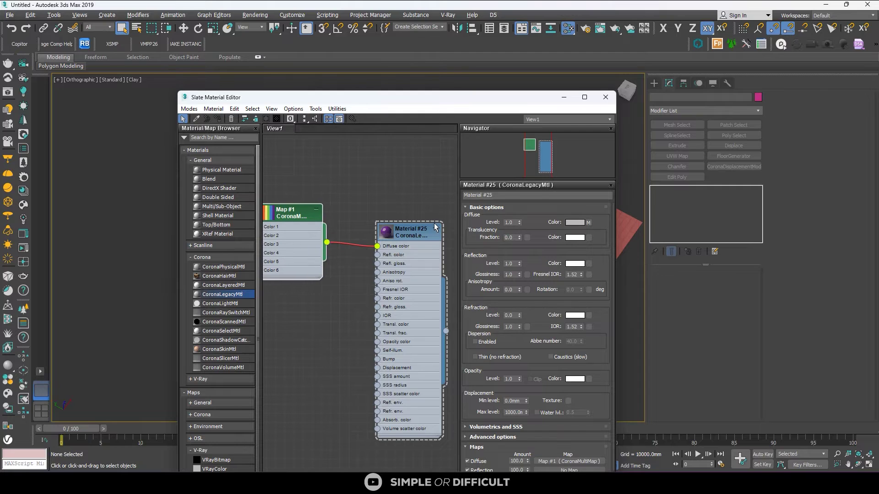
# Step: Select the FloorGenerator floor and assign the CoronaLegacyMtl material to it
pyautogui.click(254, 89)
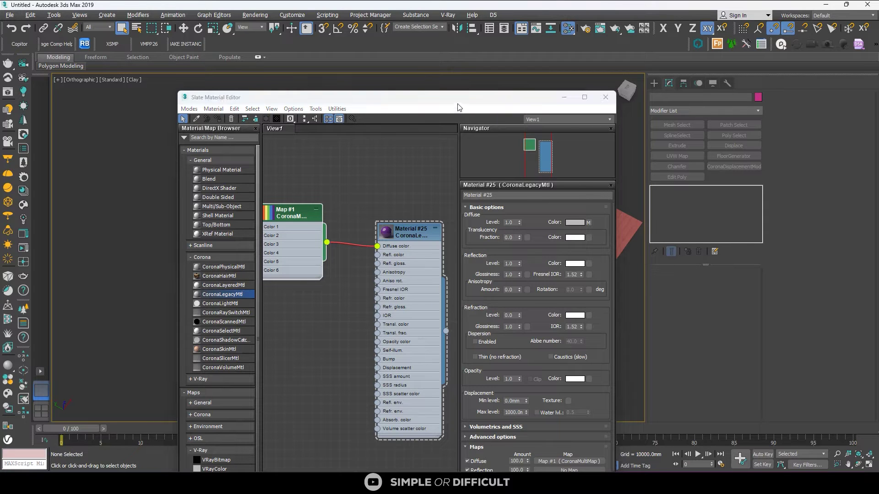
pyautogui.moveTo(457, 108); pyautogui.dragTo(308, 114)
pyautogui.click(523, 220)
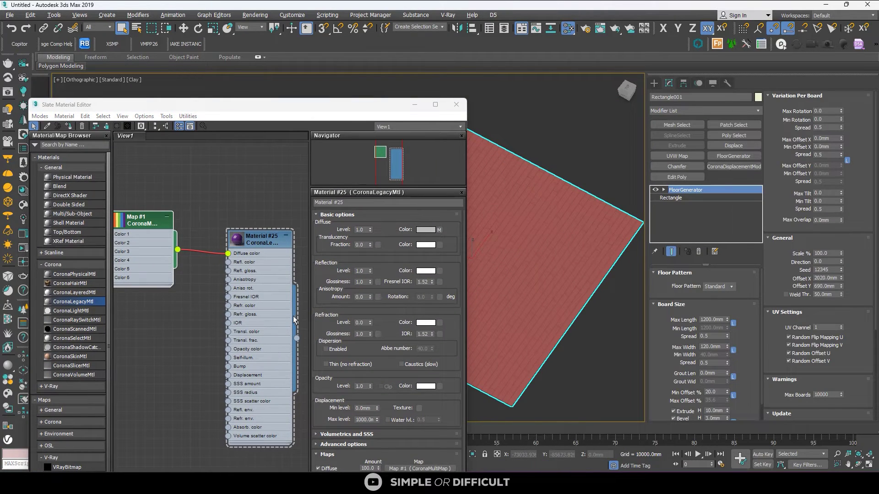
pyautogui.click(261, 246)
pyautogui.click(72, 127)
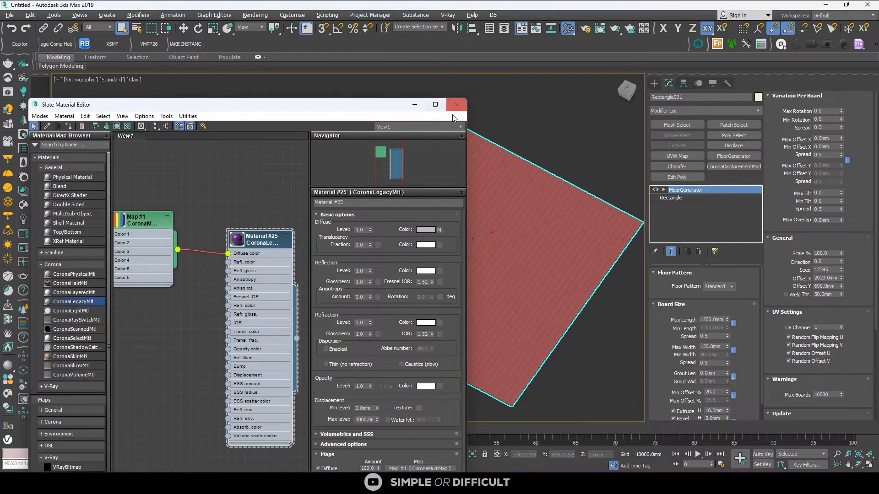
# Step: Switch the viewport to Default Shading, minimize the material editor and frame the floor boards up close
pyautogui.click(138, 81)
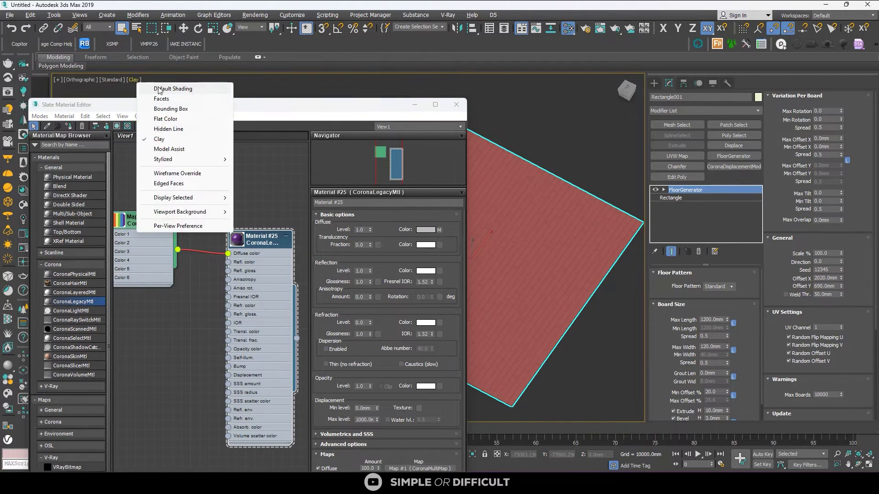
pyautogui.click(158, 86)
pyautogui.click(414, 105)
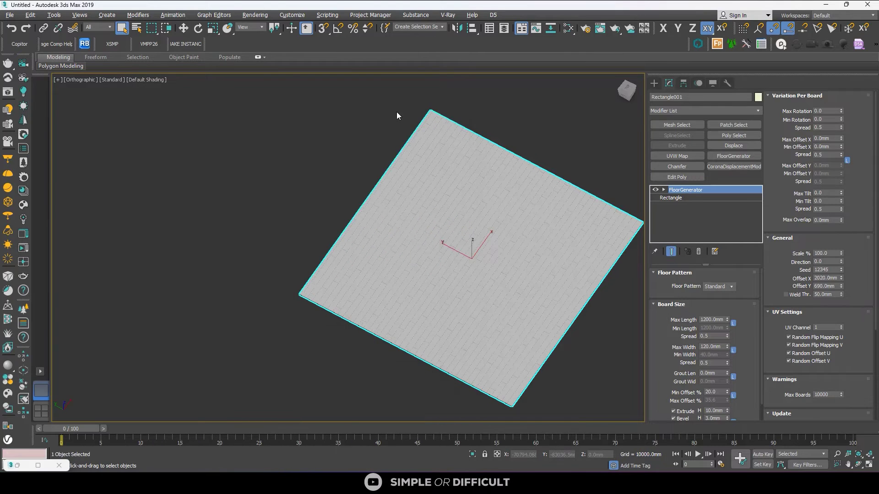
pyautogui.click(392, 113)
pyautogui.keyDown('alt'); pyautogui.moveTo(261, 355); pyautogui.dragTo(483, 347, button='middle'); pyautogui.keyUp('alt')
pyautogui.scroll(5, 476, 328)
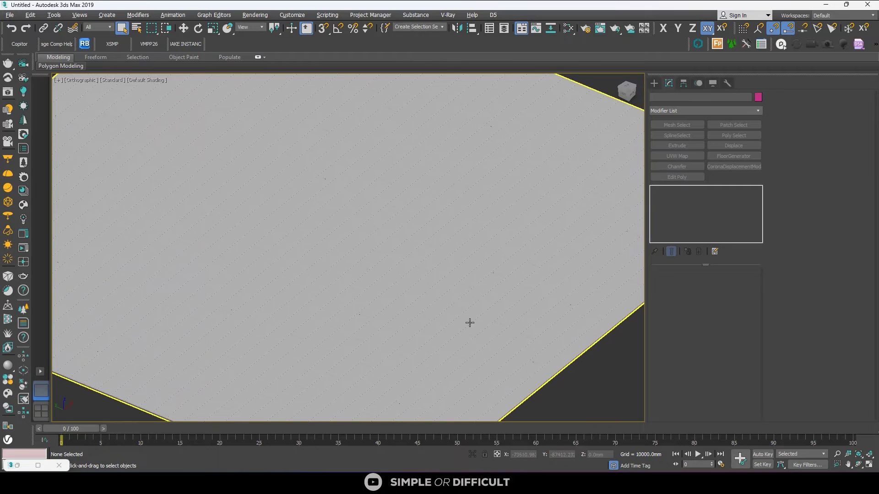
# Step: Open the Corona frame buffer and start interactive rendering of the floor
pyautogui.click(23, 234)
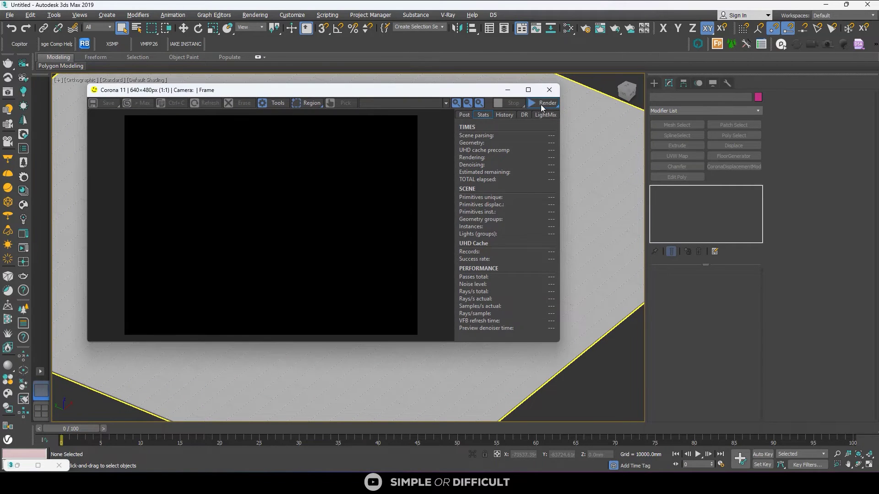
pyautogui.click(542, 106)
pyautogui.click(542, 115)
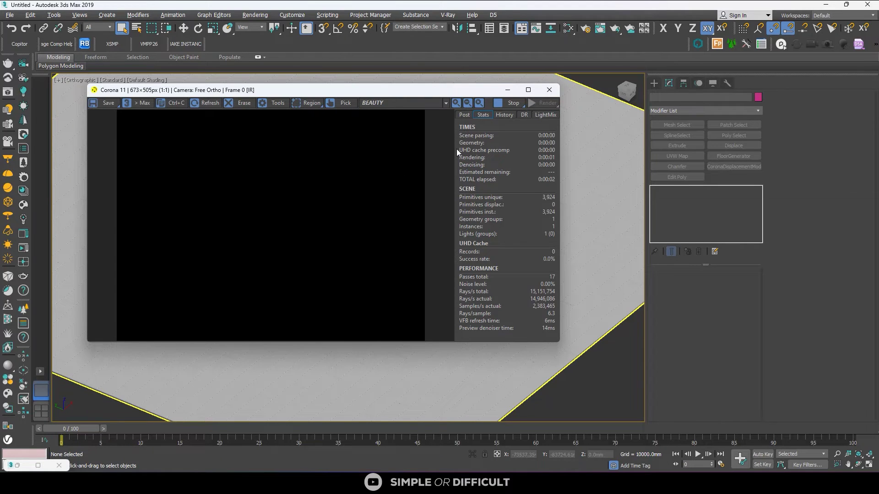
# Step: Assign a CoronaSky map as the scene's environment map
pyautogui.click(588, 141)
pyautogui.press('8')
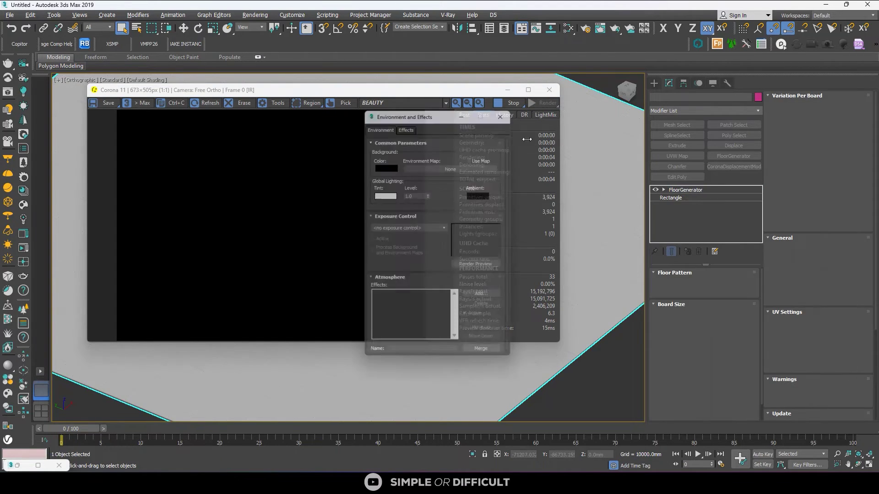
pyautogui.click(457, 160)
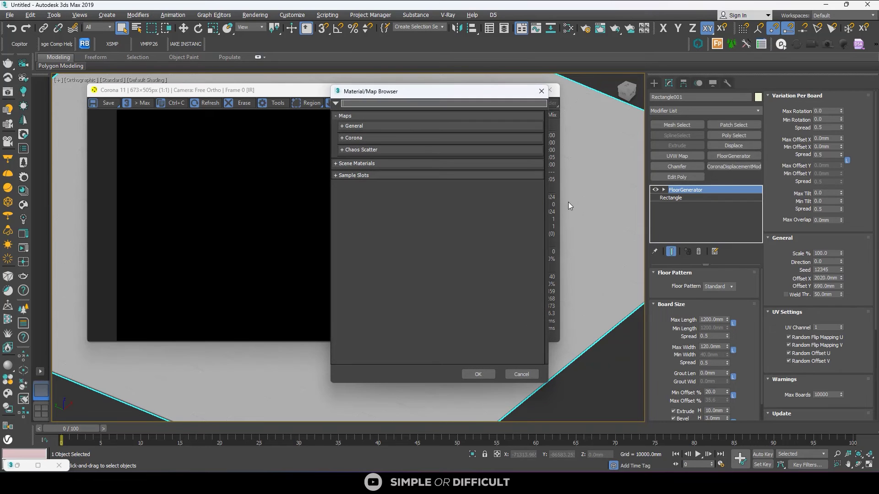
pyautogui.click(346, 138)
pyautogui.click(374, 302)
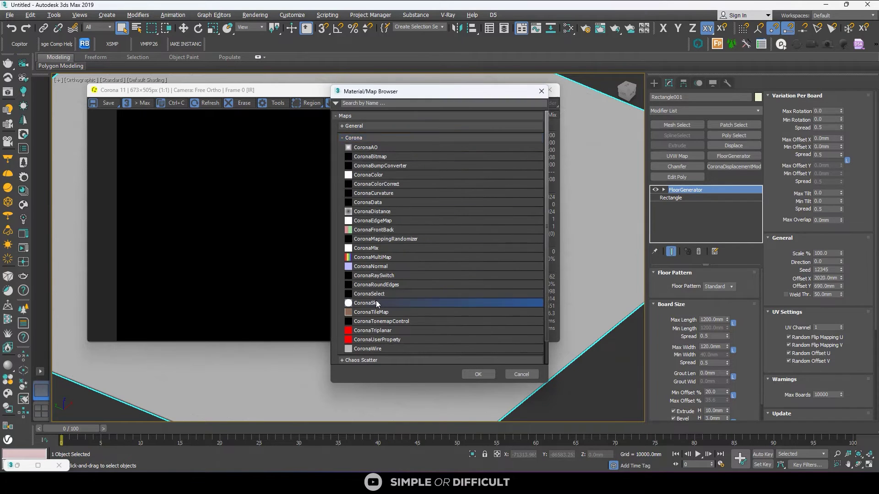
pyautogui.click(478, 374)
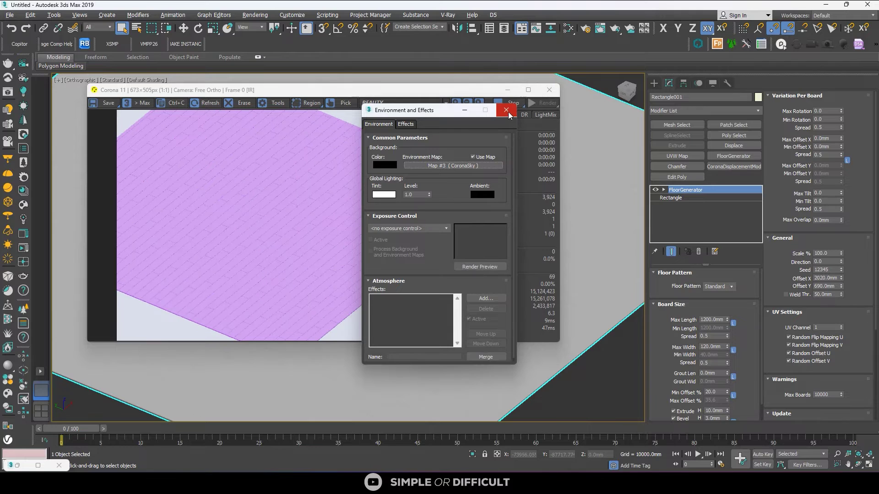
pyautogui.click(506, 110)
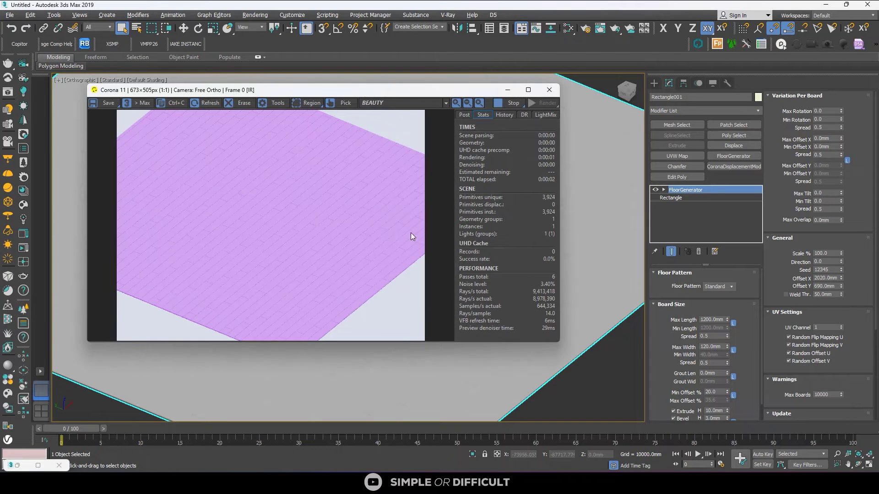
# Step: Narrow the command panel to one column, enlarge the Corona frame buffer and frame nearly the whole floor in the render
pyautogui.scroll(2, 587, 196)
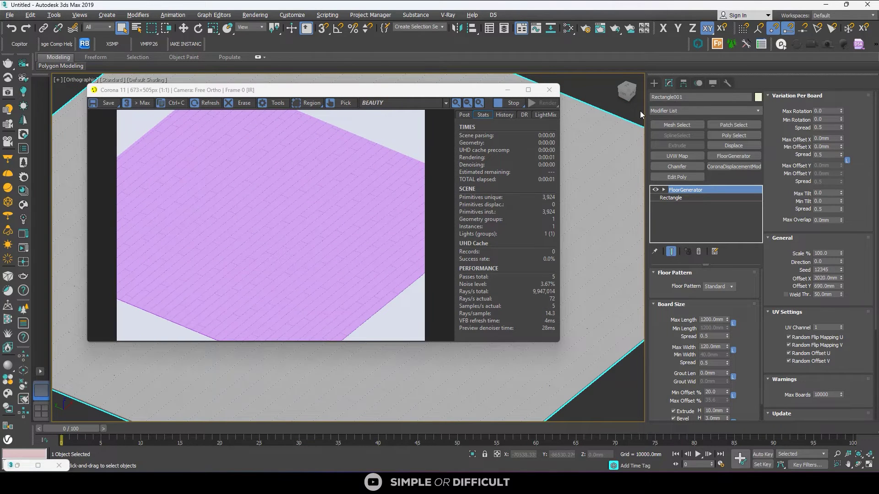
pyautogui.moveTo(645, 112); pyautogui.dragTo(870, 128)
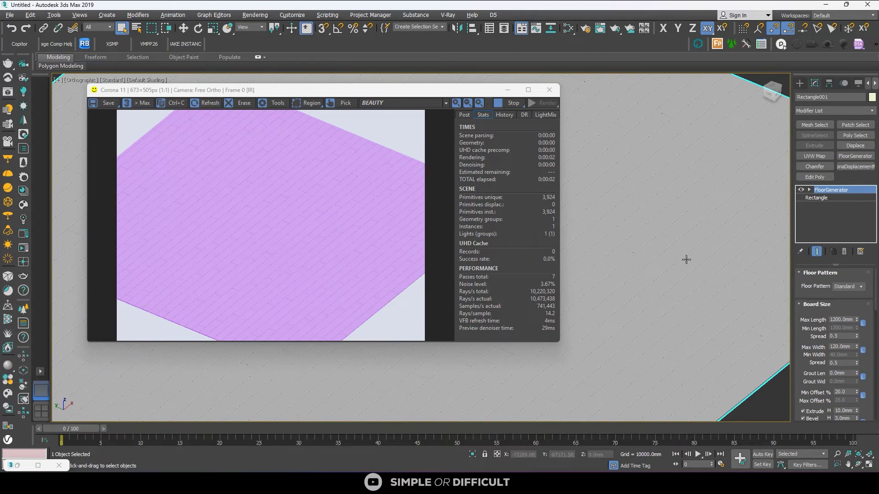
pyautogui.scroll(3, 673, 264)
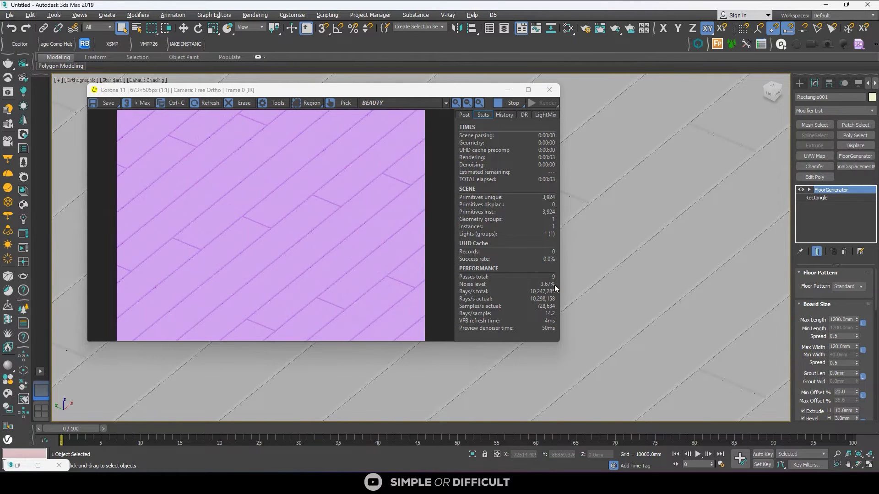
pyautogui.moveTo(558, 343); pyautogui.dragTo(755, 421)
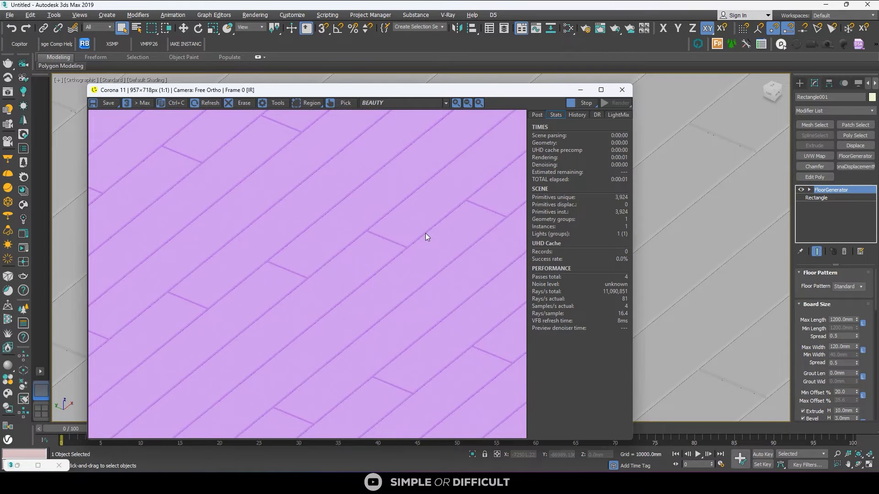
pyautogui.scroll(-1, 687, 206)
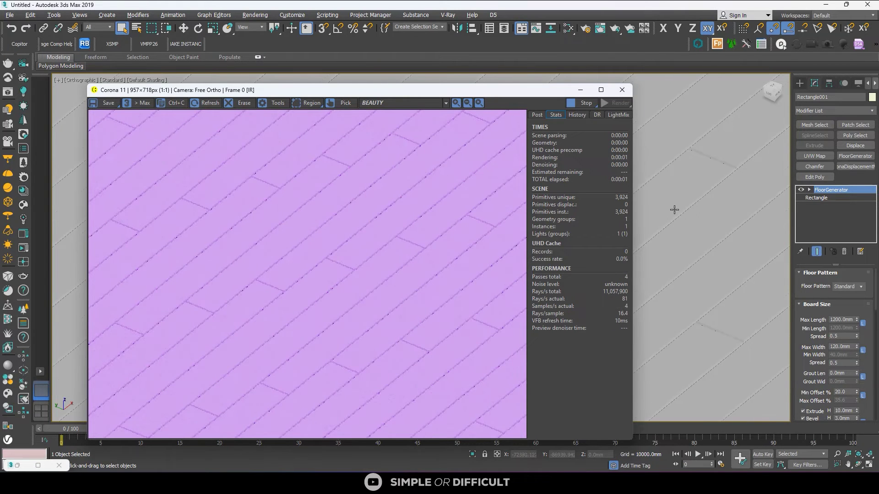
pyautogui.scroll(-1, 679, 207)
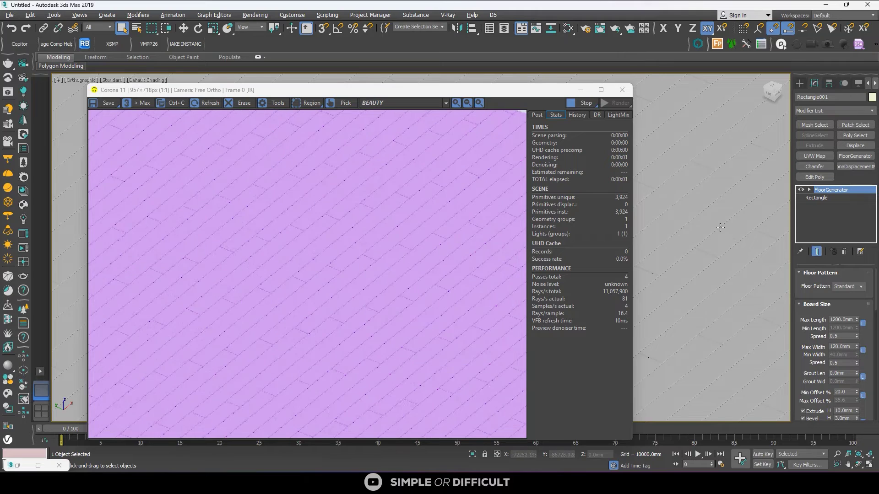
pyautogui.scroll(-2, 719, 227)
pyautogui.scroll(1, 671, 232)
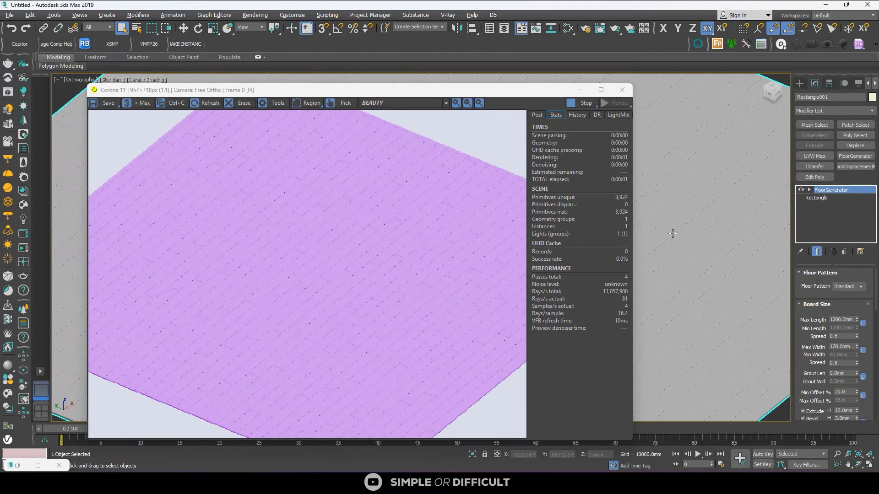
# Step: Show the CoronaMultiMap parameters beside the Corona render and enable randomization by Mesh Element
pyautogui.click(568, 28)
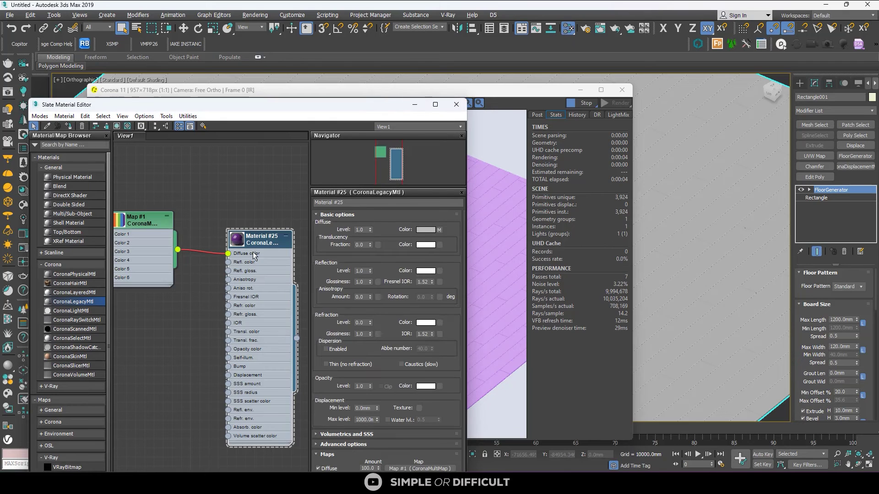
pyautogui.doubleClick(149, 224)
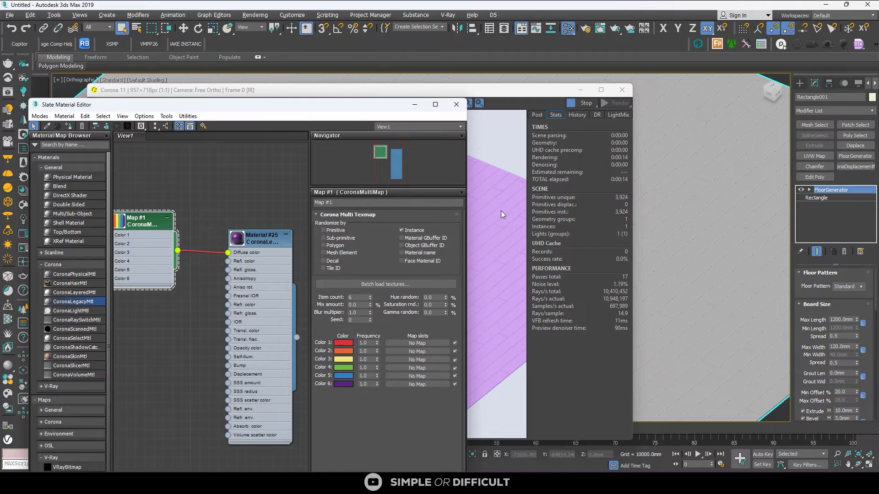
pyautogui.moveTo(353, 111); pyautogui.dragTo(240, 77)
pyautogui.moveTo(534, 90); pyautogui.dragTo(765, 75)
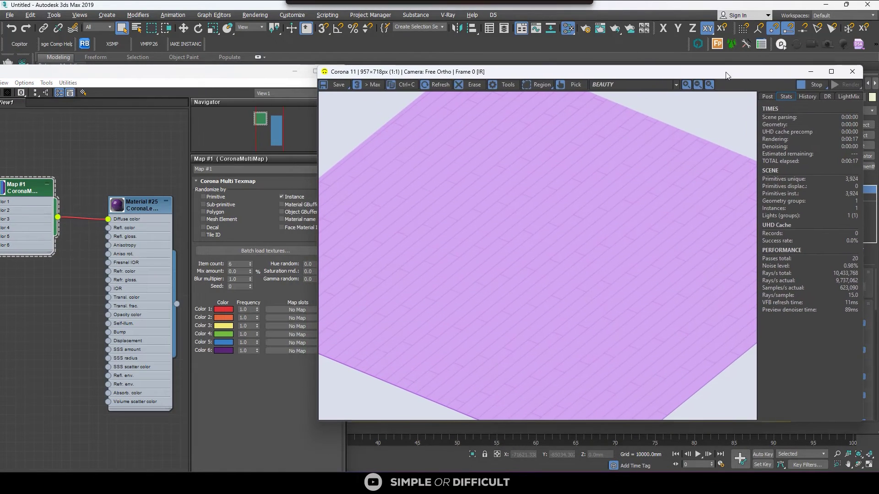
pyautogui.click(219, 396)
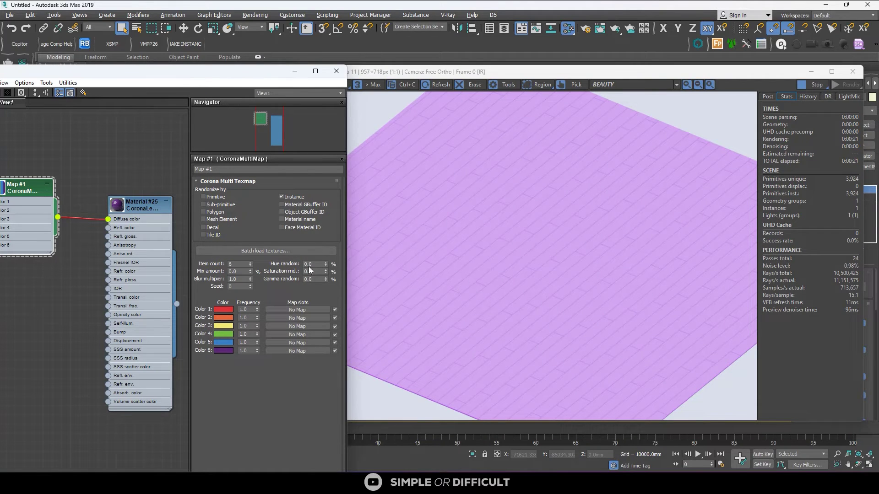
pyautogui.click(216, 220)
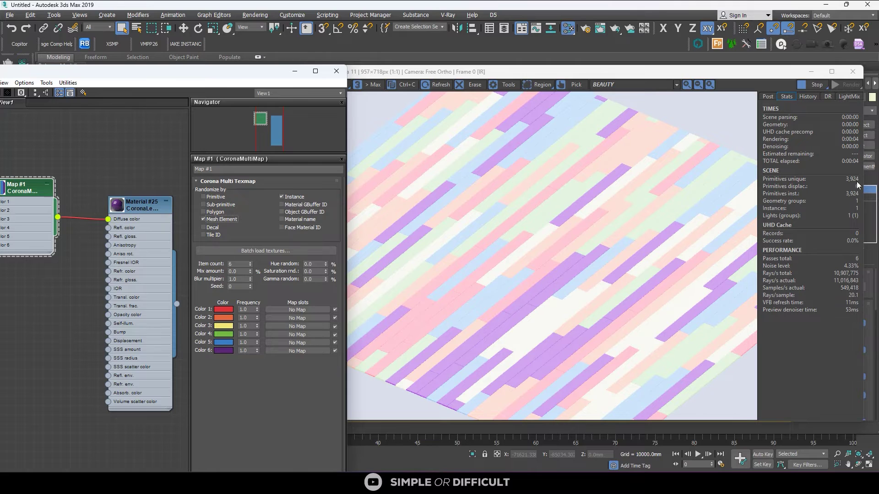
# Step: Set the render's Simple Exposure to -2.190 in the frame buffer's tone mapping
pyautogui.click(769, 97)
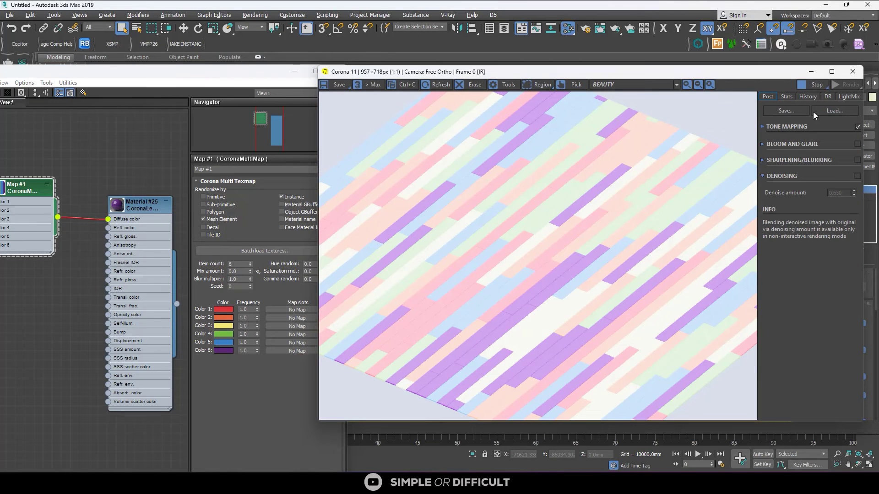
pyautogui.click(764, 128)
pyautogui.moveTo(854, 143); pyautogui.dragTo(874, 335)
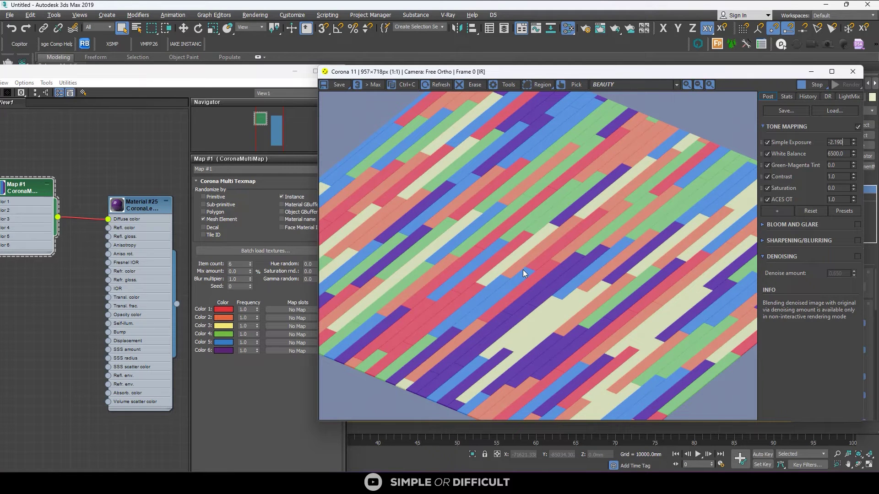
# Step: Switch the CoronaMultiMap's Mesh Element randomization off and back on, and set its seed to 2
pyautogui.click(255, 219)
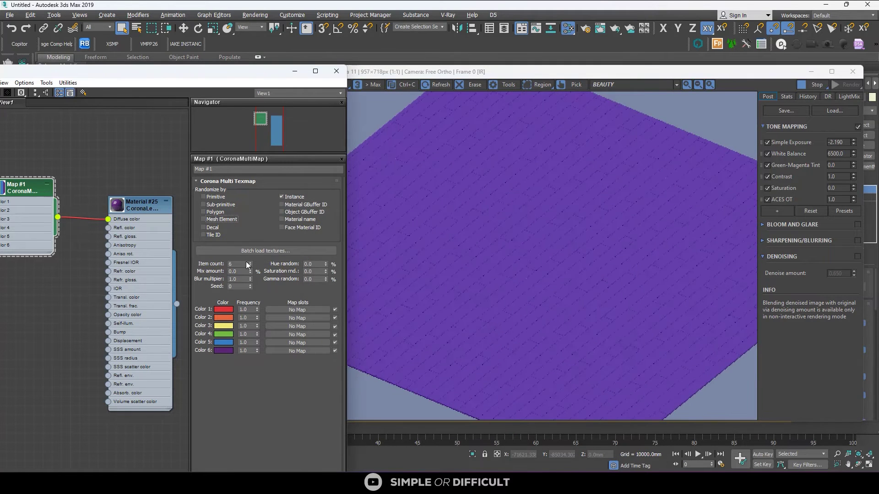
pyautogui.click(210, 222)
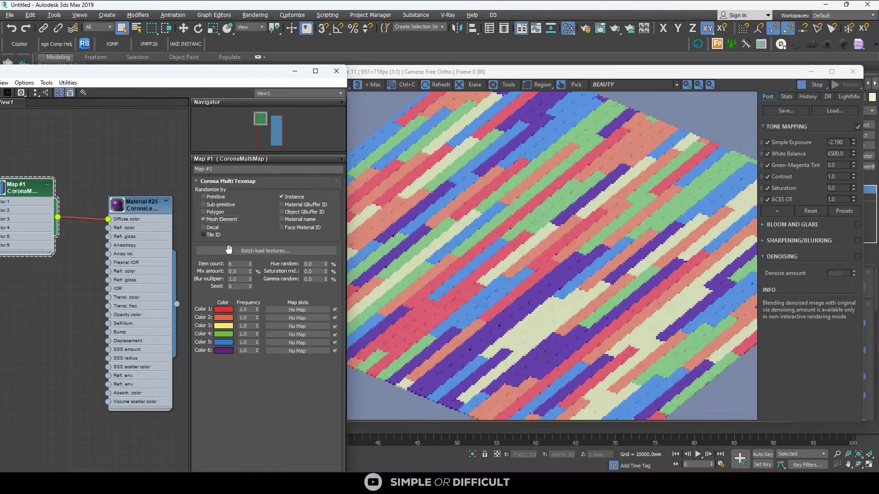
pyautogui.click(250, 284)
pyautogui.click(250, 285)
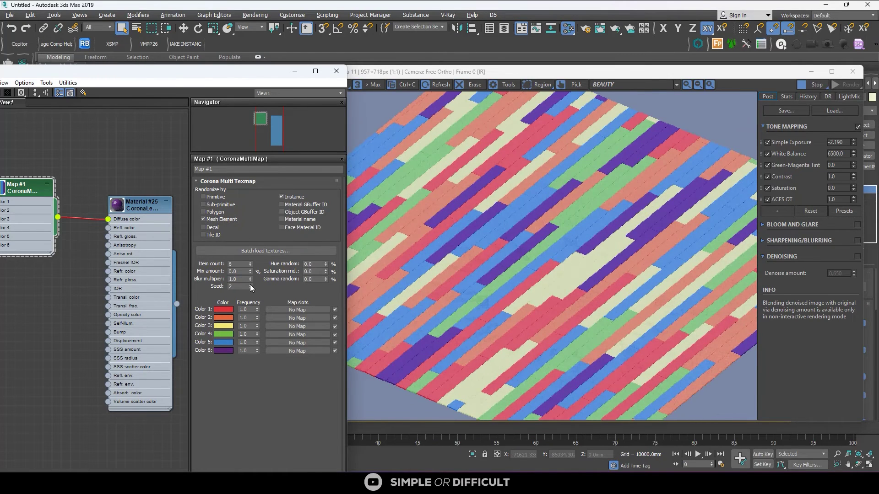
pyautogui.click(250, 285)
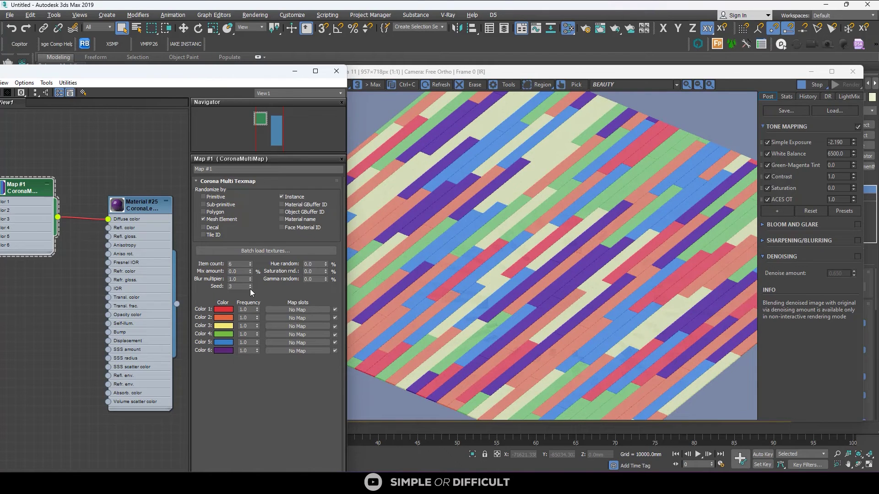
pyautogui.click(250, 287)
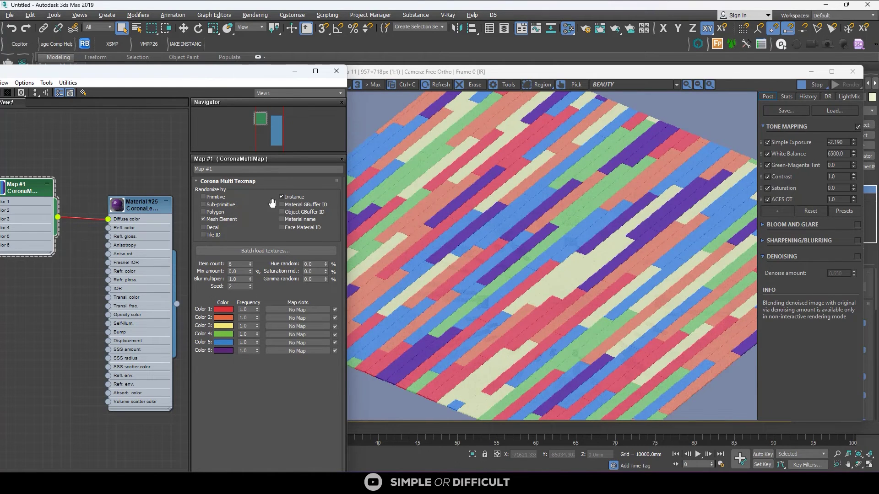
# Step: Try randomizing the CoronaMultiMap by Polygon and by Object GBuffer ID, and restore Mesh Element
pyautogui.click(204, 213)
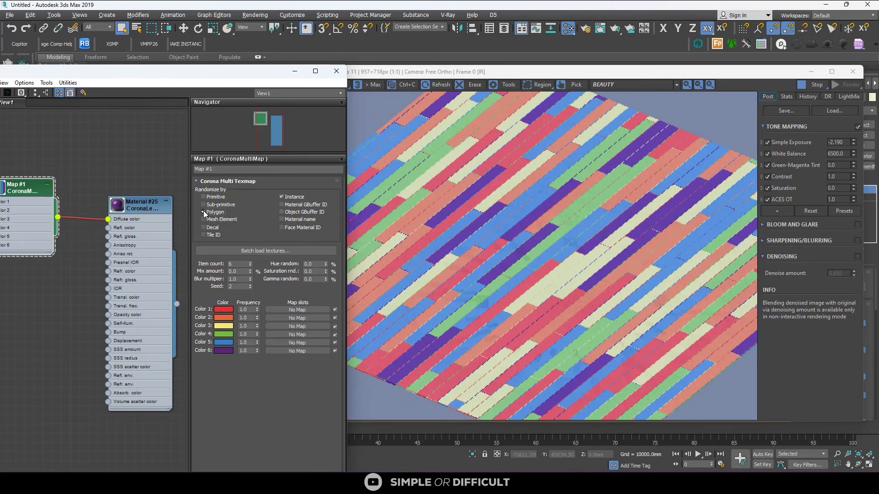
pyautogui.scroll(3, 445, 251)
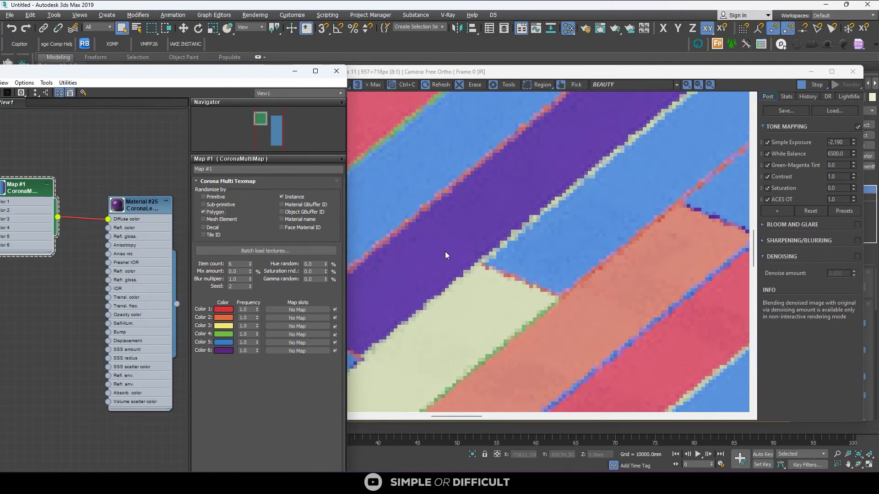
pyautogui.scroll(-3, 486, 252)
pyautogui.scroll(5, 426, 270)
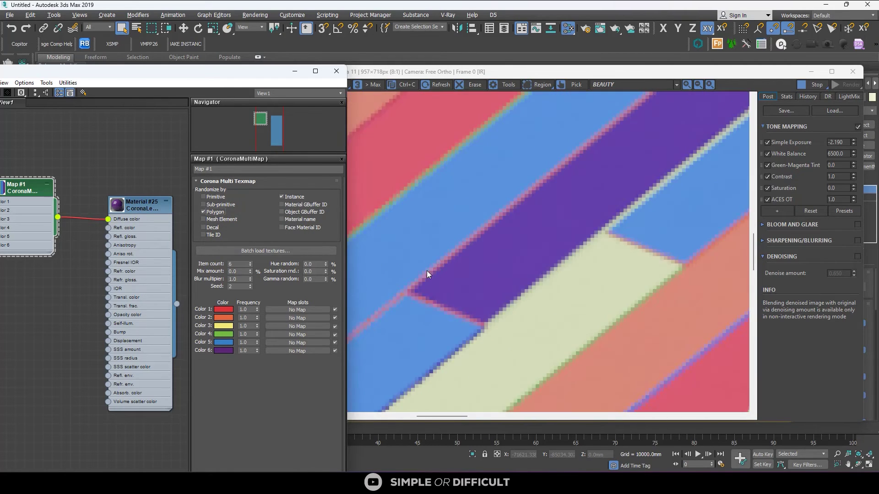
pyautogui.scroll(-3, 460, 268)
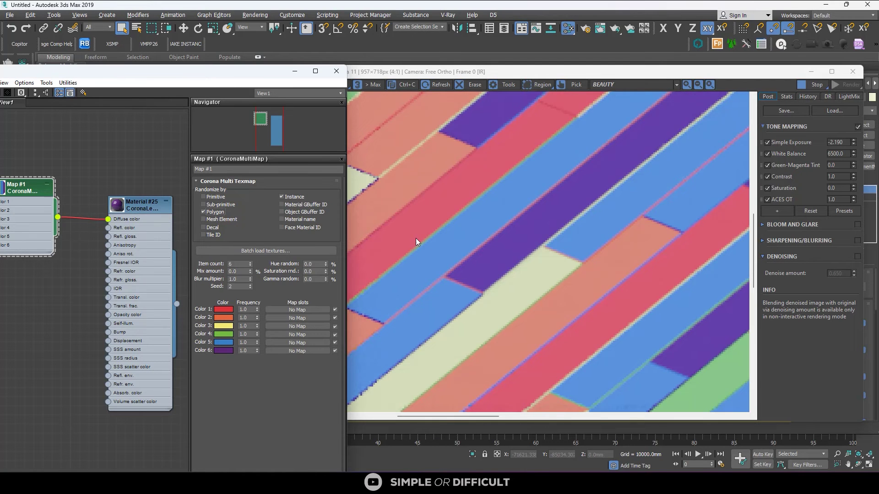
pyautogui.click(282, 212)
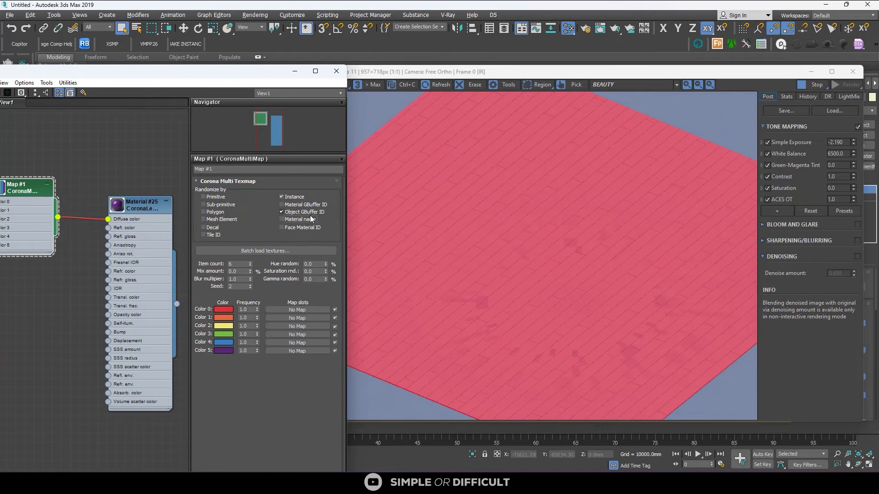
pyautogui.click(203, 219)
pyautogui.click(203, 219)
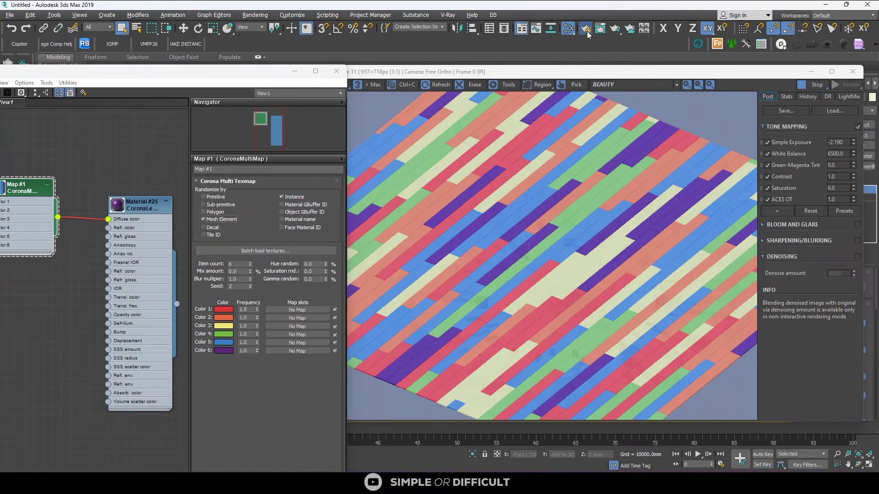
# Step: Set denoising during interactive rendering to None in Corona's performance settings and close the render setup
pyautogui.press('F10')
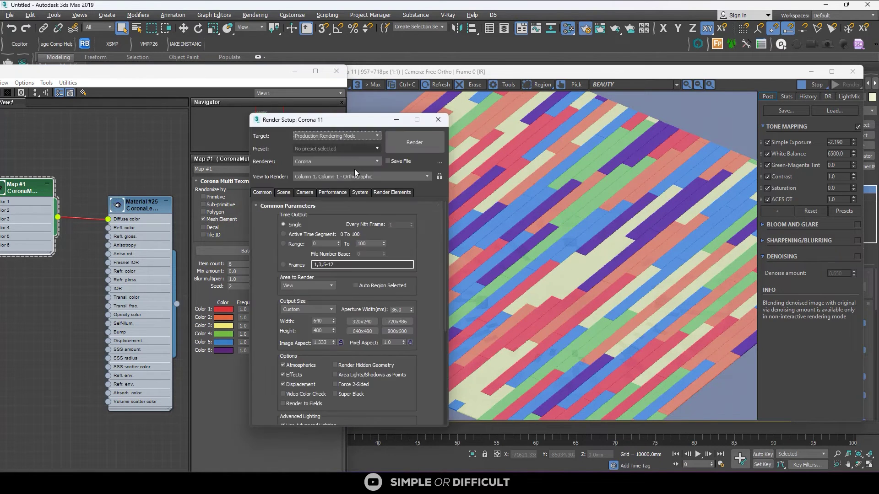
pyautogui.click(333, 193)
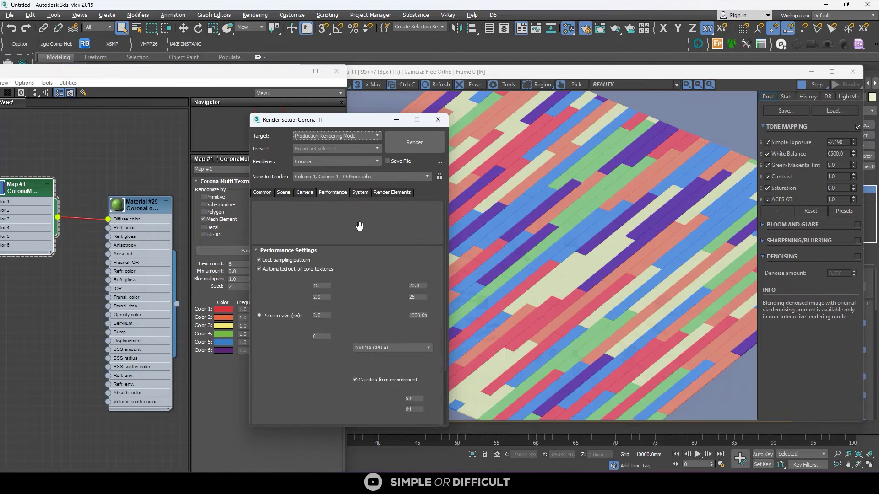
pyautogui.click(371, 349)
pyautogui.click(371, 349)
pyautogui.click(372, 350)
pyautogui.click(371, 358)
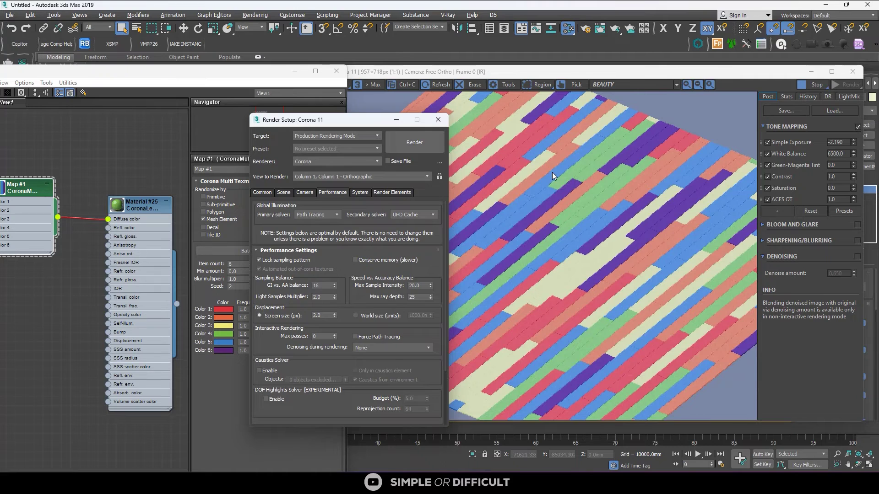
pyautogui.press('F10')
# Step: Examine the rendered boards up close and bring the whole CoronaMultiMap node into view in the material editor
pyautogui.scroll(1, 591, 245)
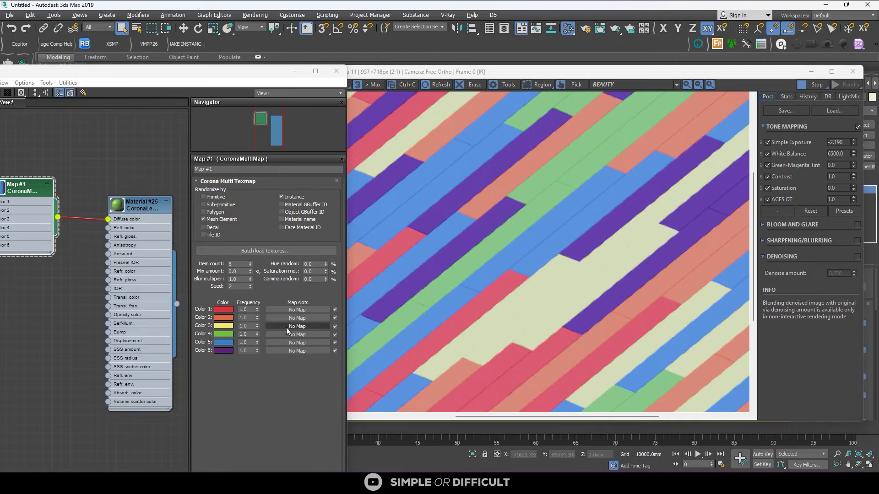
pyautogui.scroll(-2, 128, 247)
pyautogui.moveTo(82, 222); pyautogui.dragTo(143, 207, button='middle')
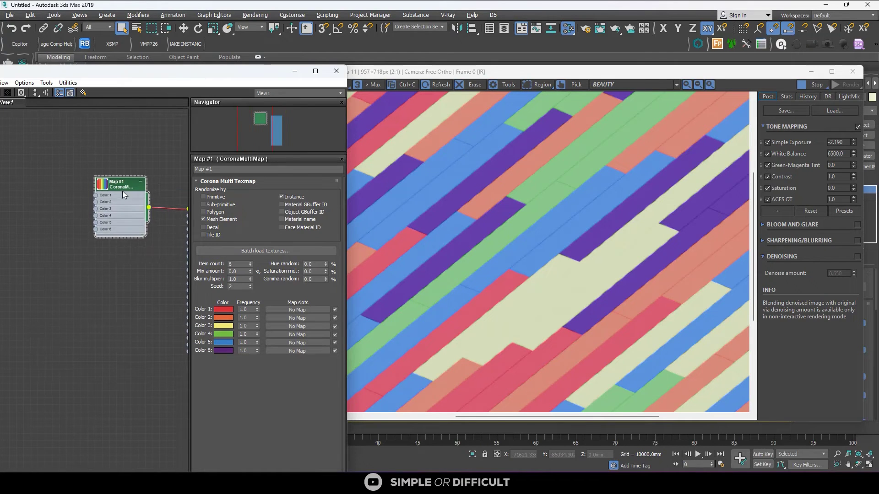
# Step: Make two copies of the CoronaMultiMap and connect them to the material's Refl. gloss. and Bump inputs
pyautogui.moveTo(123, 190); pyautogui.dragTo(121, 284)
pyautogui.moveTo(143, 233); pyautogui.dragTo(60, 248, button='middle')
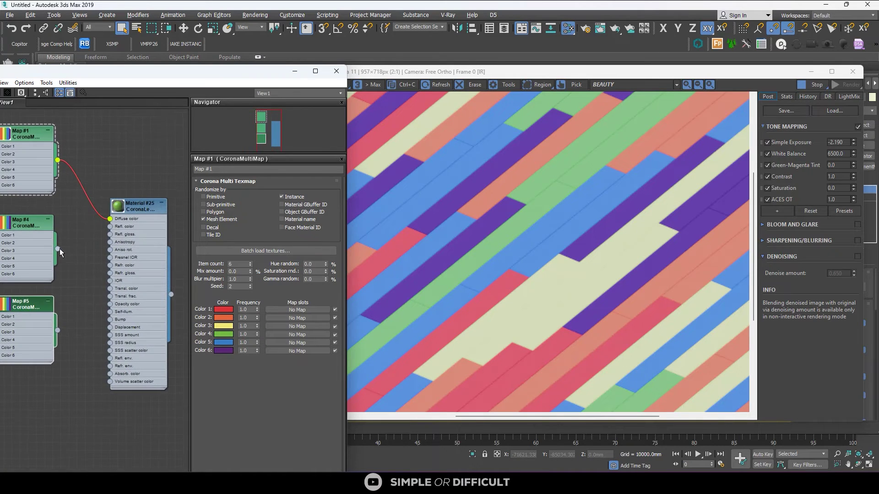
pyautogui.moveTo(57, 249); pyautogui.dragTo(111, 235)
pyautogui.moveTo(58, 330); pyautogui.dragTo(110, 319)
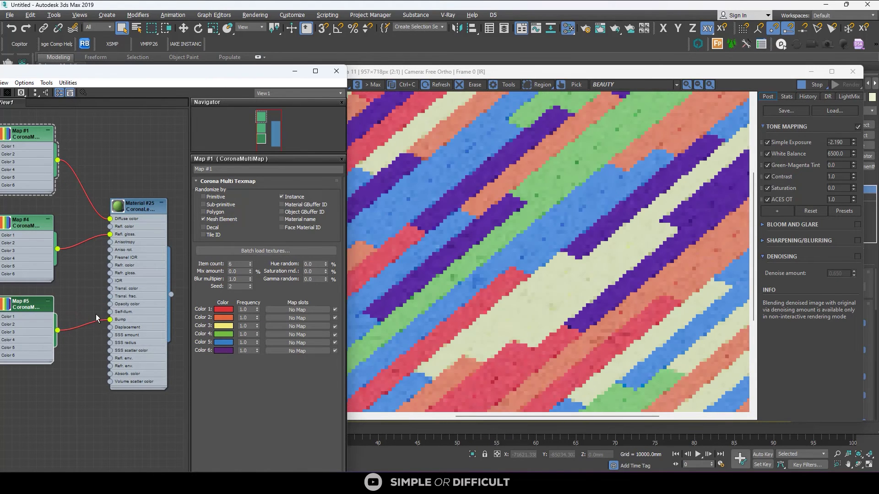
# Step: Add a CoronaNormal map and feed the bump CoronaMultiMap into its Normal input
pyautogui.moveTo(95, 314); pyautogui.dragTo(137, 281, button='middle')
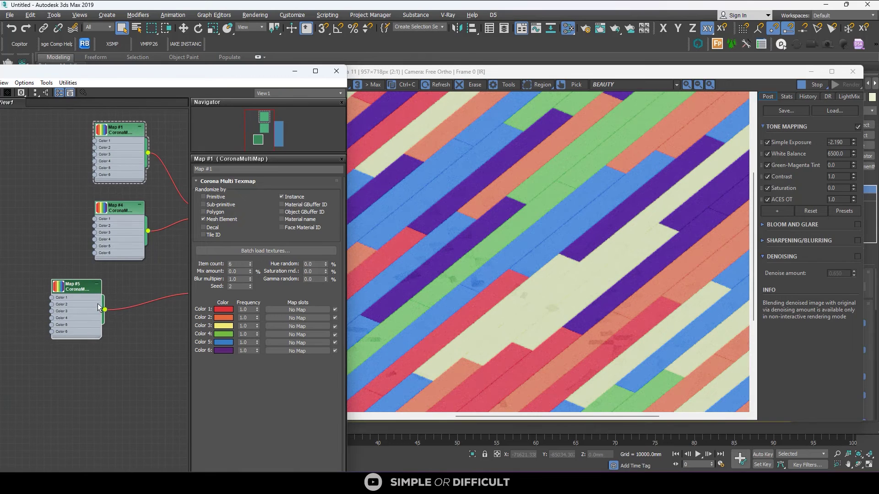
pyautogui.moveTo(123, 311); pyautogui.dragTo(131, 316)
pyautogui.moveTo(158, 332)
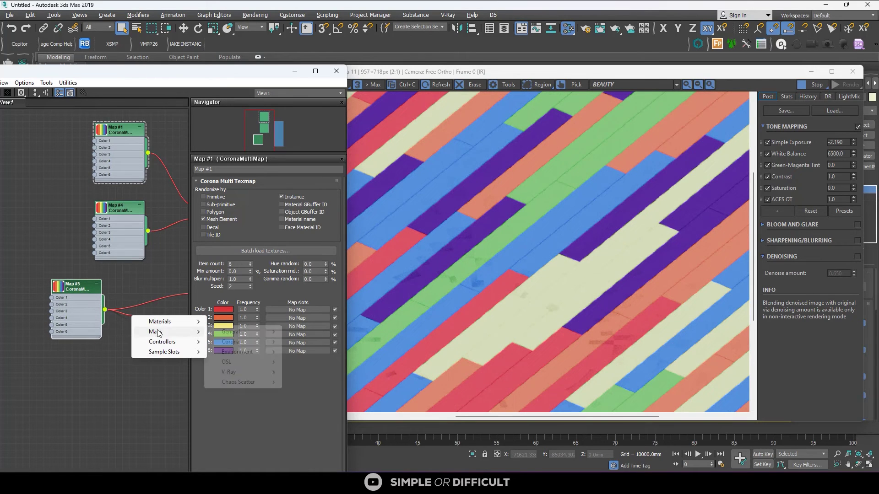
pyautogui.moveTo(239, 343)
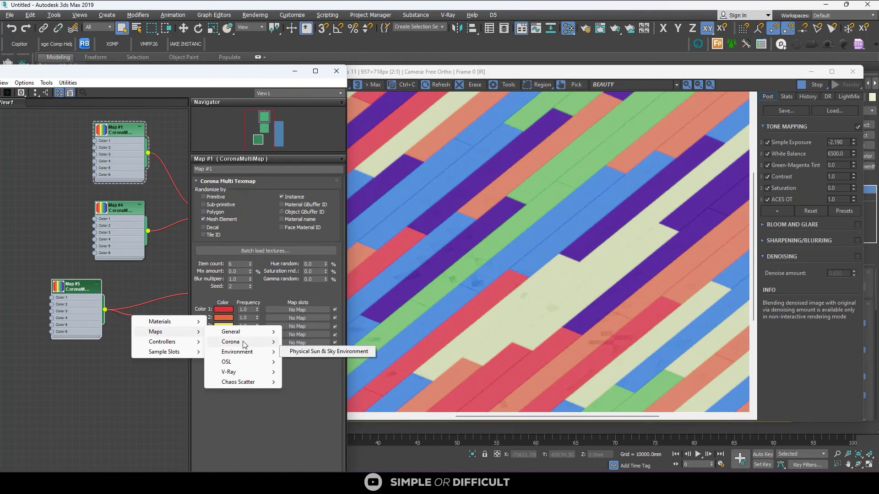
pyautogui.click(307, 259)
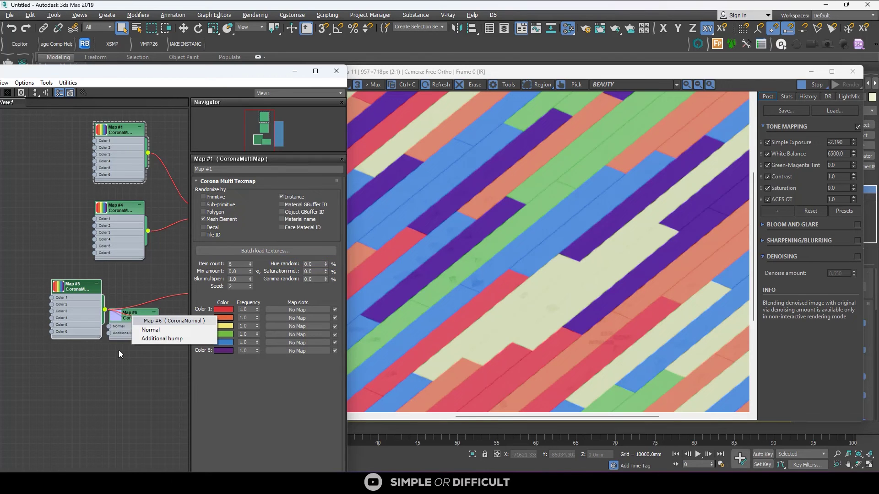
pyautogui.click(151, 332)
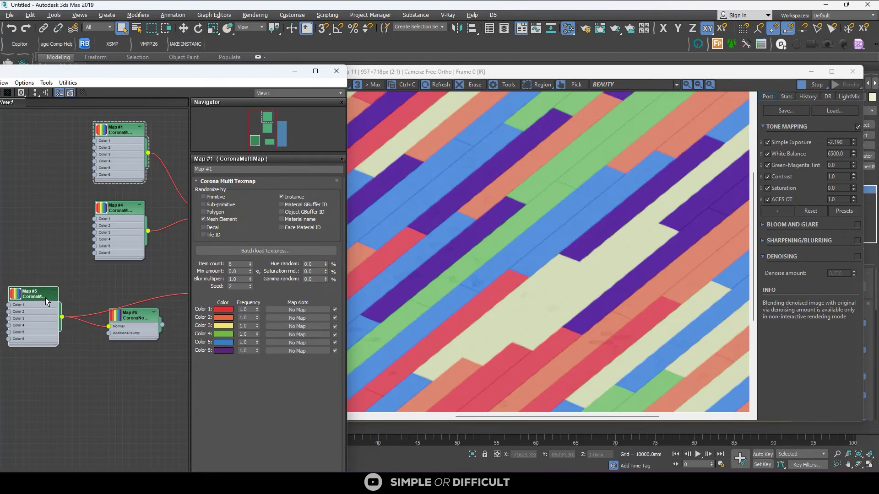
# Step: Connect the CoronaNormal map to the material's Bump input in place of the direct multimap link, and open its parameters
pyautogui.scroll(-1, 46, 297)
pyautogui.moveTo(137, 319); pyautogui.dragTo(66, 318, button='middle')
pyautogui.moveTo(81, 327); pyautogui.dragTo(113, 303)
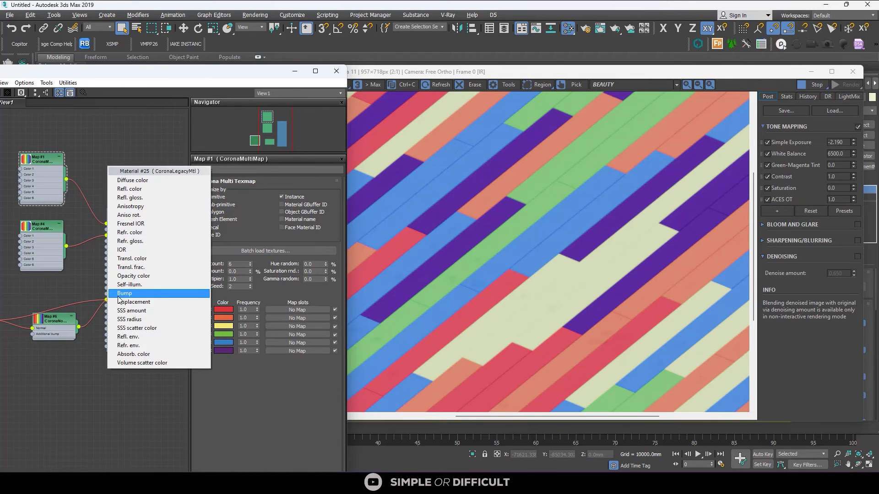
pyautogui.click(114, 293)
pyautogui.scroll(-1, 101, 316)
pyautogui.moveTo(61, 318); pyautogui.dragTo(98, 319, button='middle')
pyautogui.doubleClick(98, 319)
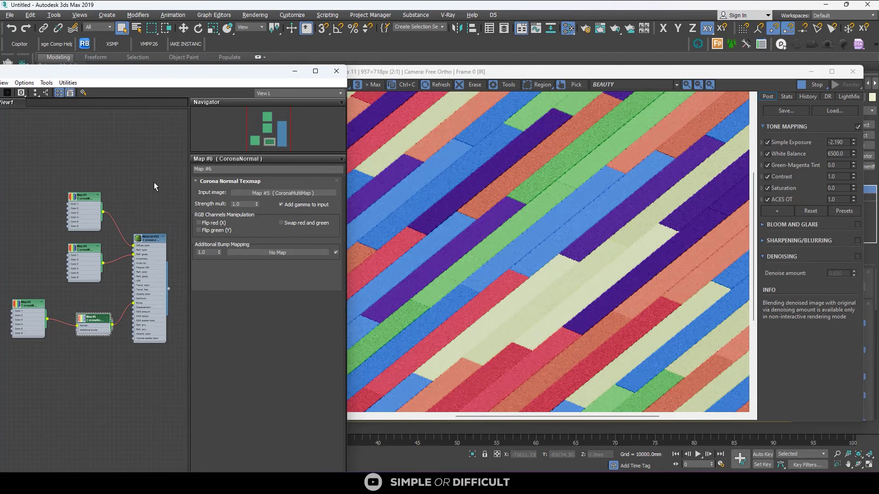
# Step: Batch load Wood1_01_Albedo_01 to Wood1_01_Albedo_06 from Documents > multi text maps > images into the diffuse CoronaMultiMap
pyautogui.doubleClick(83, 206)
pyautogui.scroll(1, 76, 158)
pyautogui.click(241, 251)
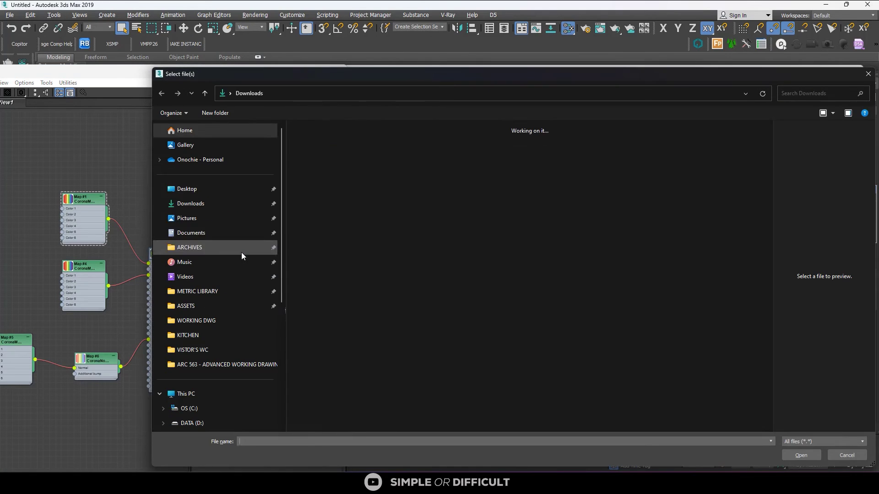
pyautogui.click(258, 233)
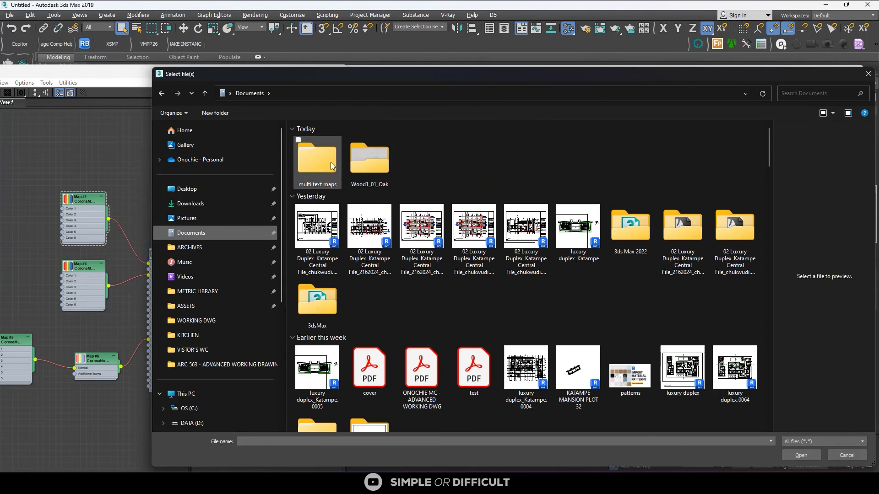
pyautogui.doubleClick(330, 176)
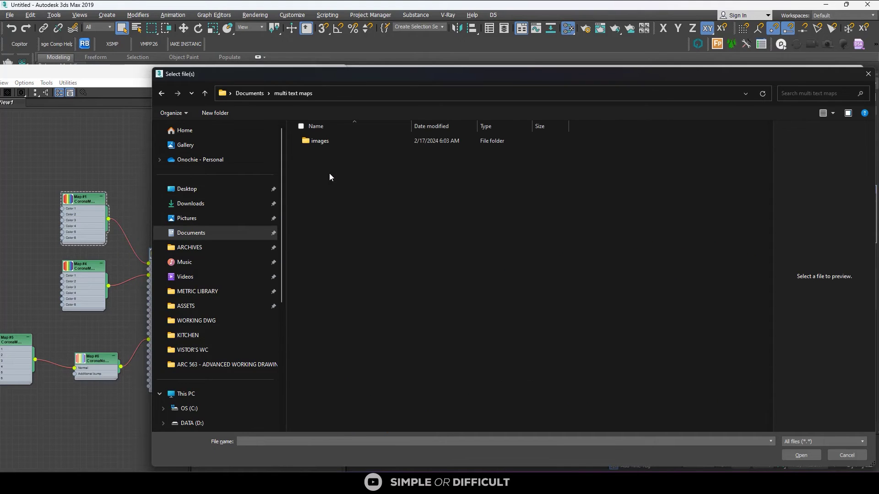
pyautogui.doubleClick(320, 142)
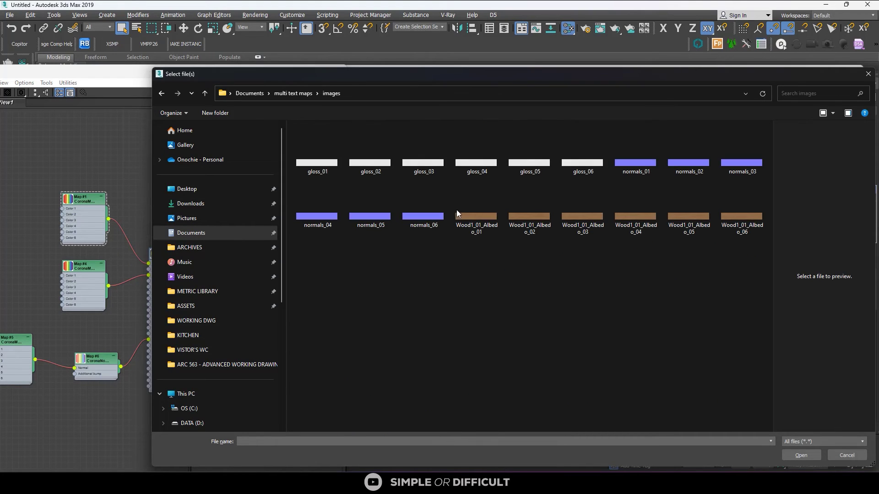
pyautogui.click(463, 208)
pyautogui.keyDown('shift'); pyautogui.click(754, 226); pyautogui.keyUp('shift')
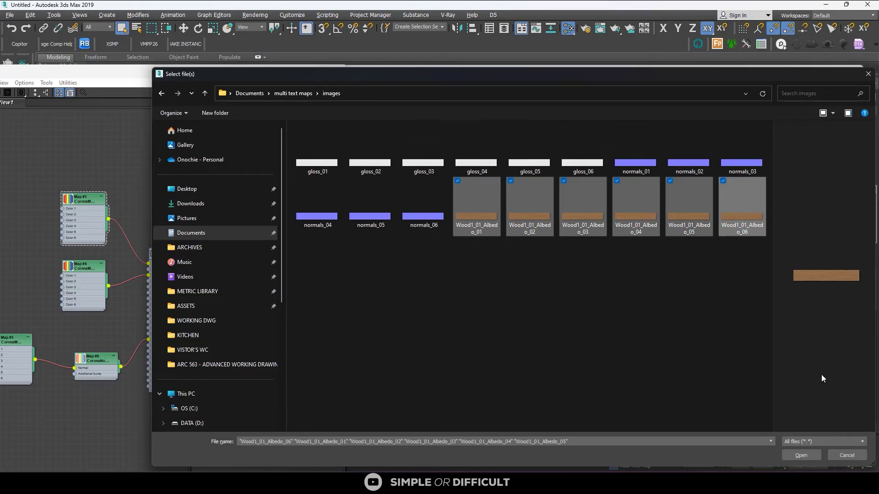
pyautogui.click(801, 455)
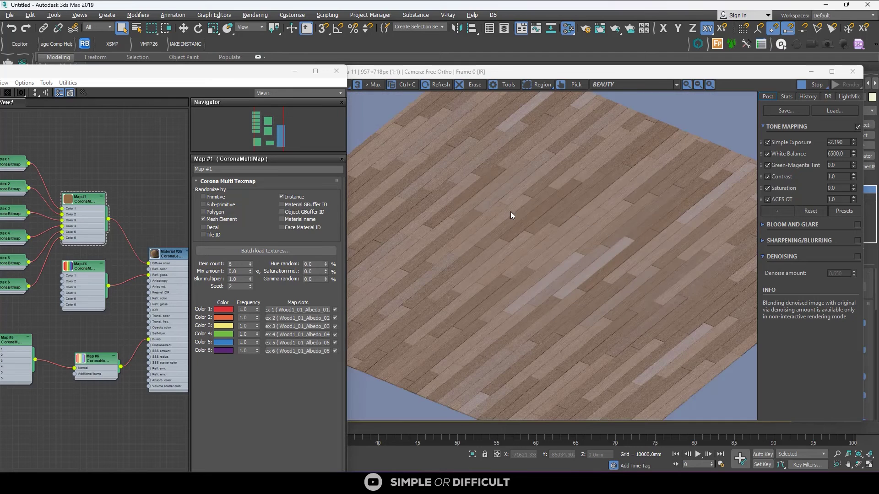
# Step: Batch load the textures gloss_01 to gloss_06 into the CoronaMultiMap that drives the reflection glossiness
pyautogui.scroll(3, 500, 202)
pyautogui.scroll(-3, 553, 224)
pyautogui.doubleClick(84, 265)
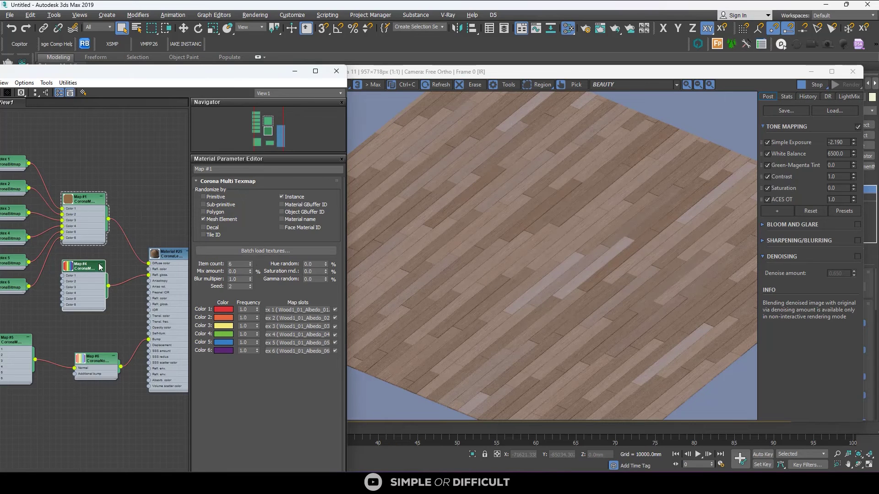
pyautogui.click(271, 253)
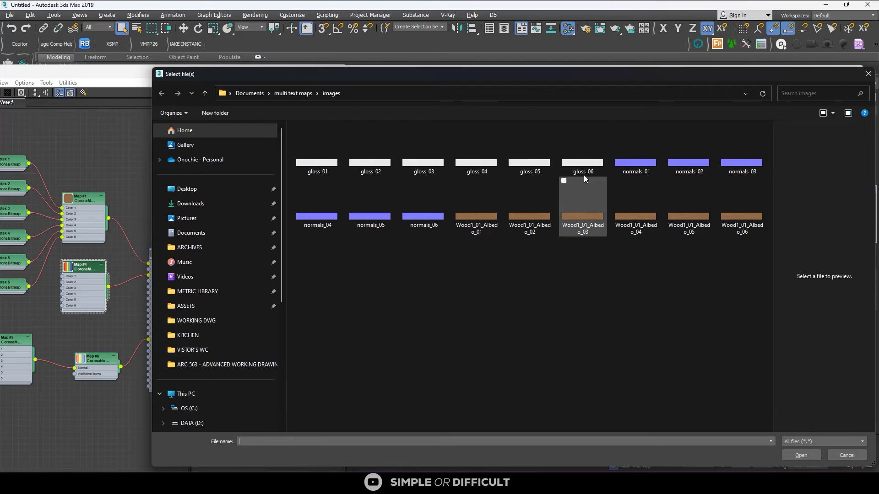
pyautogui.click(583, 175)
pyautogui.keyDown('shift'); pyautogui.click(323, 173); pyautogui.keyUp('shift')
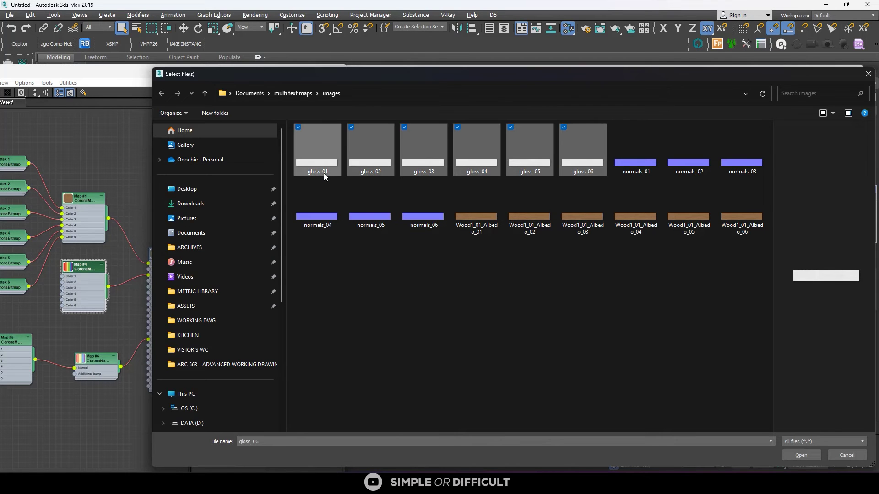
pyautogui.click(845, 455)
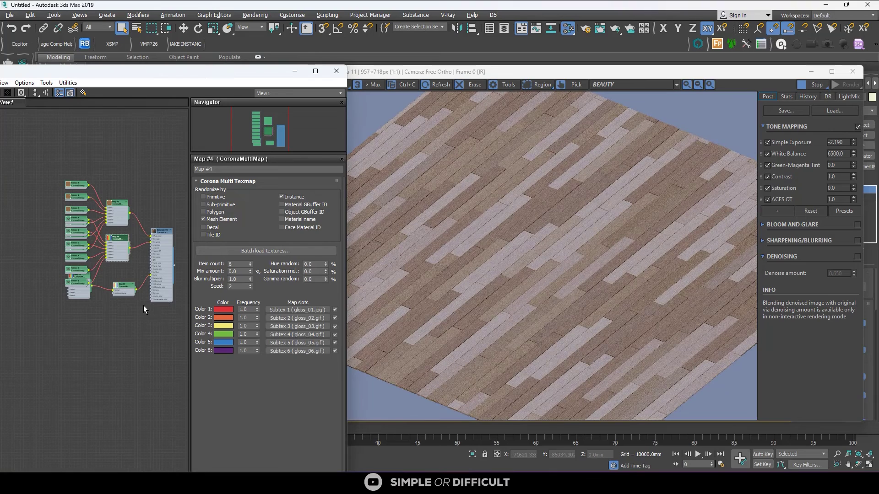
# Step: Move the bump CoronaMultiMap clear of the gloss bitmap nodes and batch load normals_01 to normals_06 into it
pyautogui.scroll(5, 117, 278)
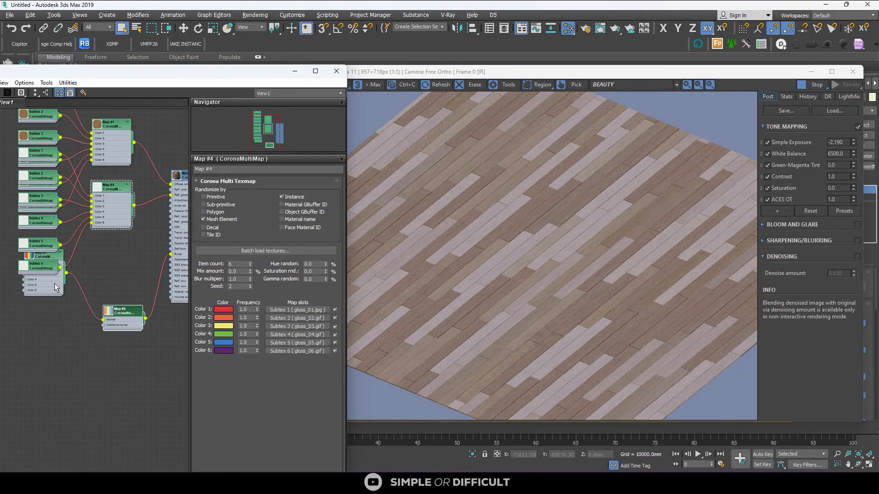
pyautogui.moveTo(54, 284); pyautogui.dragTo(54, 345)
pyautogui.scroll(1, 46, 315)
pyautogui.doubleClick(46, 315)
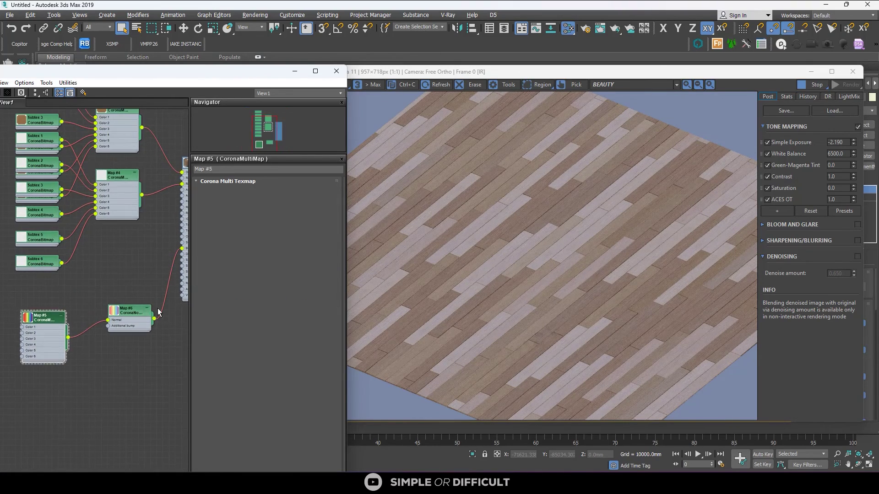
pyautogui.click(252, 251)
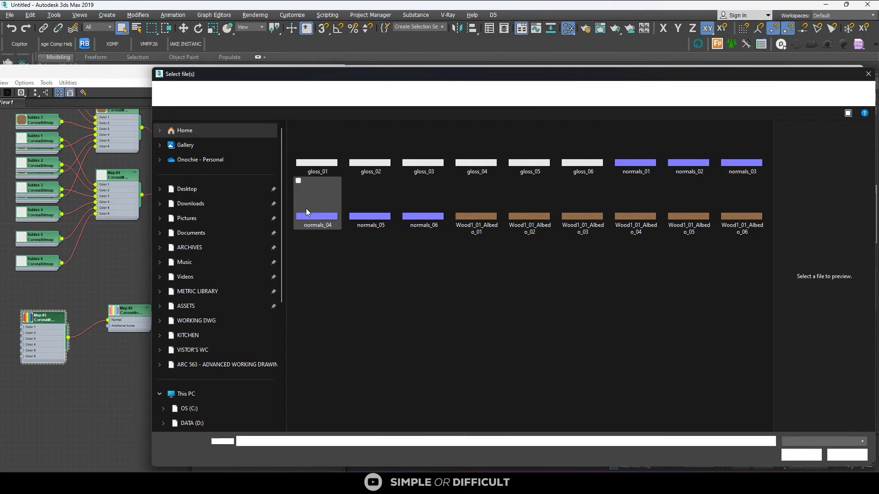
pyautogui.click(306, 211)
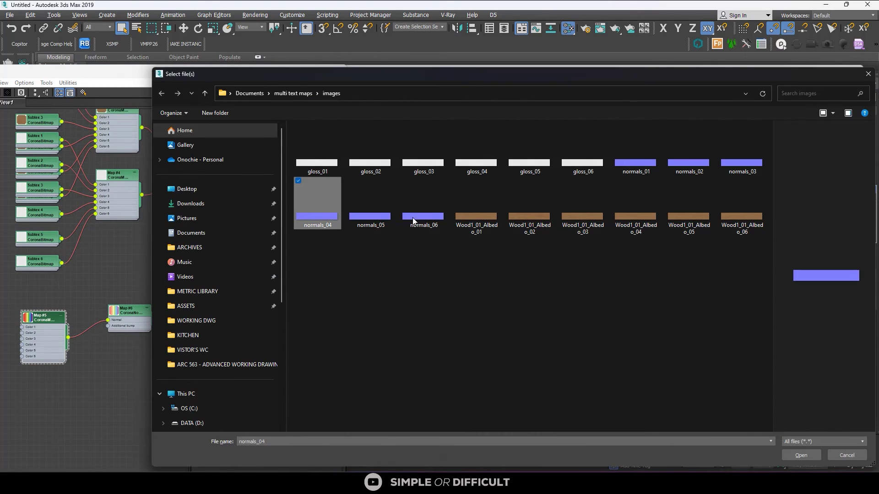
pyautogui.keyDown('ctrl'); pyautogui.click(647, 172); pyautogui.keyUp('ctrl')
pyautogui.keyDown('shift'); pyautogui.click(438, 207); pyautogui.keyUp('shift')
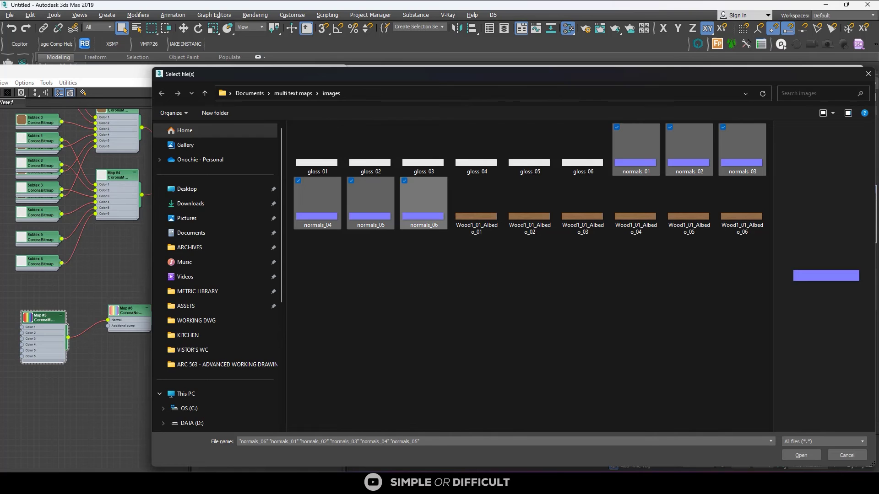
pyautogui.click(802, 456)
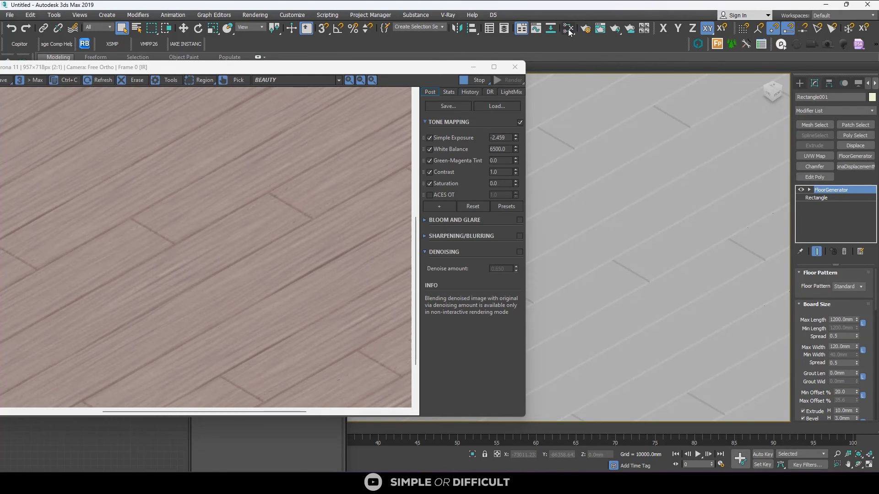
# Step: Reopen the Slate Material Editor and arrange it beside the render window with the whole node graph and map parameters in view
pyautogui.press('m')
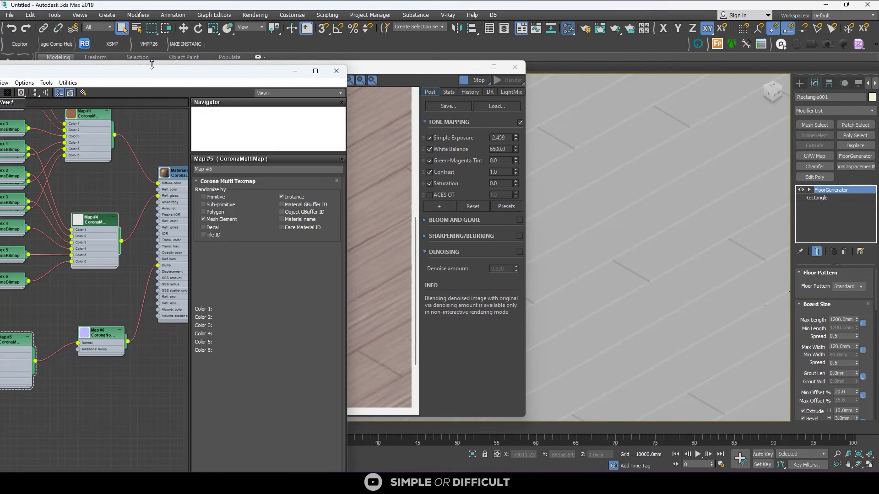
pyautogui.moveTo(244, 59); pyautogui.dragTo(777, 35)
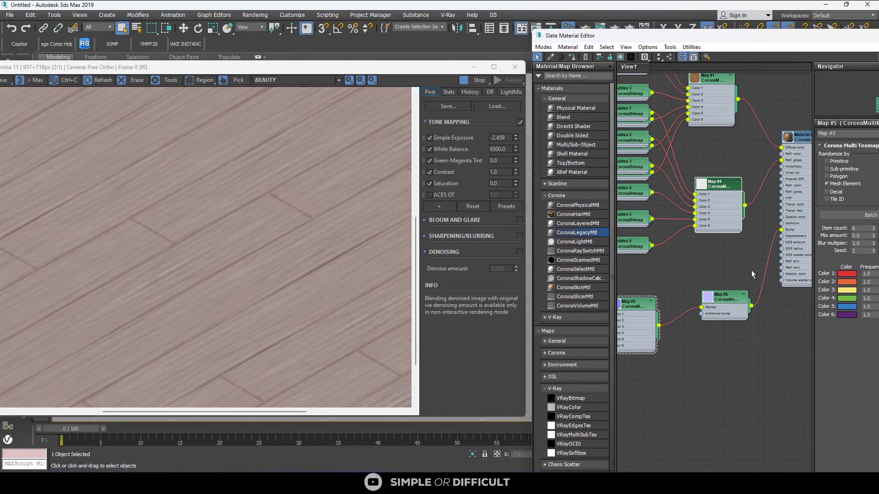
pyautogui.scroll(-3, 752, 270)
pyautogui.moveTo(425, 71); pyautogui.dragTo(382, 62)
pyautogui.moveTo(706, 37); pyautogui.dragTo(641, 32)
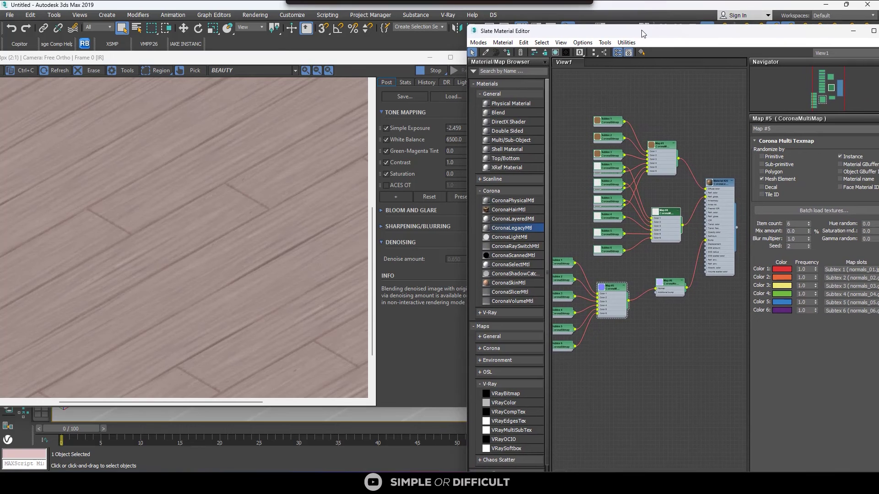
pyautogui.moveTo(751, 36); pyautogui.dragTo(696, 30)
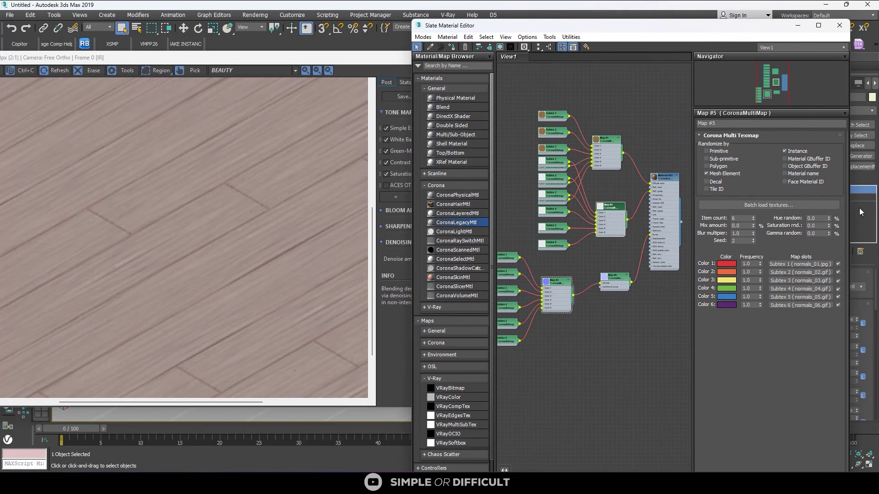
# Step: Raise the gamma randomization of the normals CoronaMultiMap to 2.43 %
pyautogui.click(829, 231)
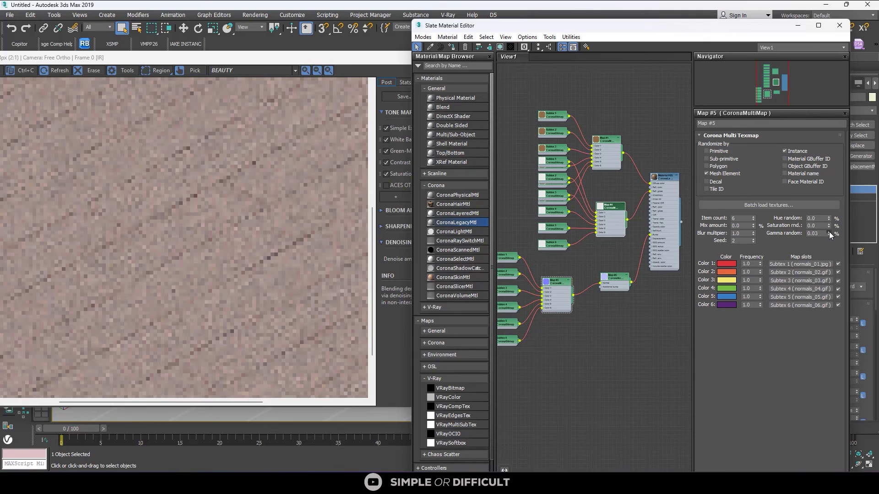
pyautogui.click(809, 234)
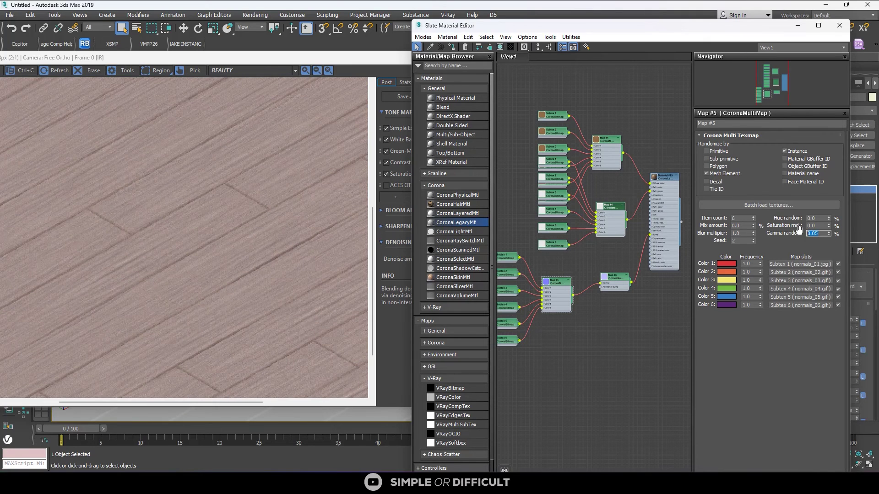
pyautogui.write('1')
pyautogui.click(811, 218)
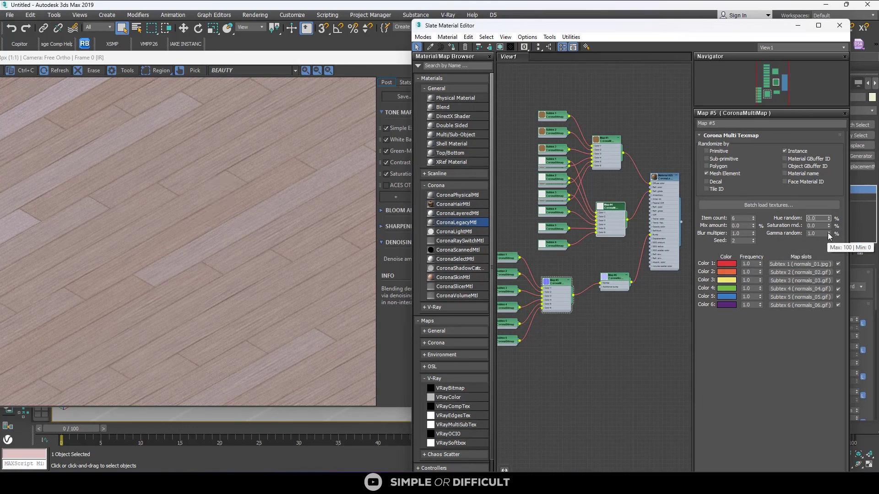
pyautogui.moveTo(830, 234); pyautogui.dragTo(830, 170)
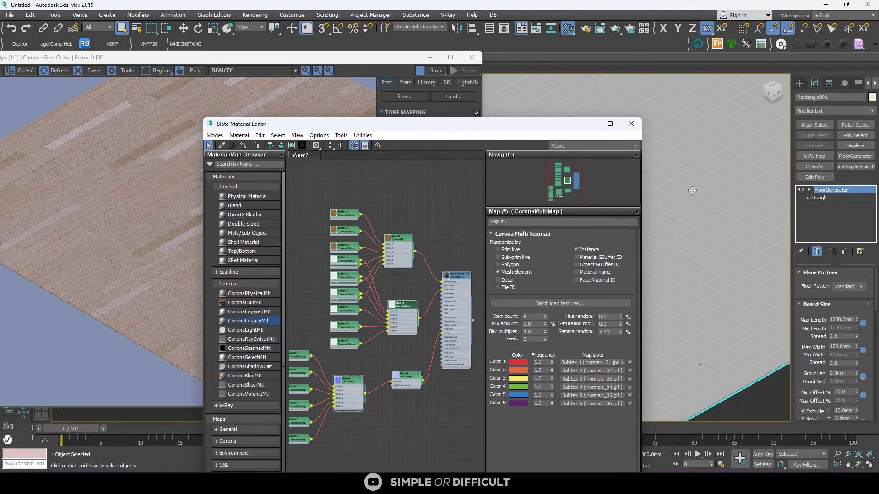
pyautogui.scroll(-2, 704, 184)
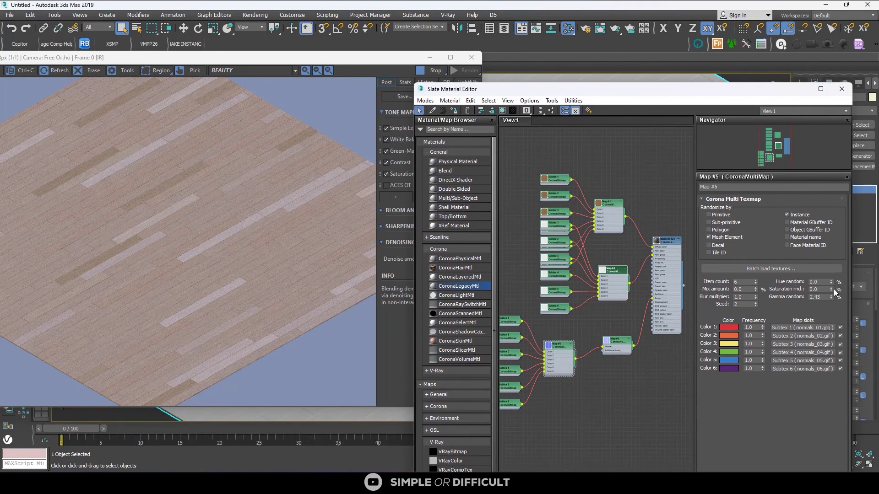
# Step: Set the normals CoronaMultiMap's saturation randomization to 7.186 % and its seed to 7
pyautogui.moveTo(832, 292); pyautogui.dragTo(832, 256)
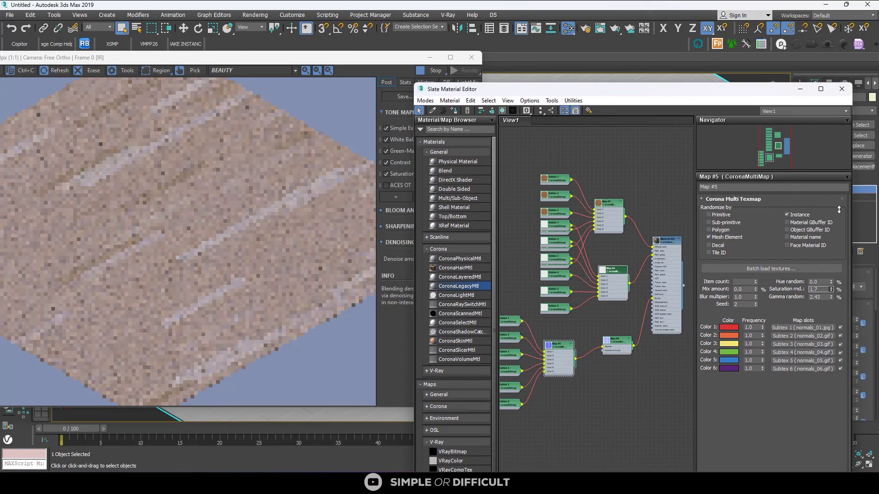
pyautogui.moveTo(839, 209); pyautogui.dragTo(839, 208)
pyautogui.moveTo(831, 292); pyautogui.dragTo(831, 256)
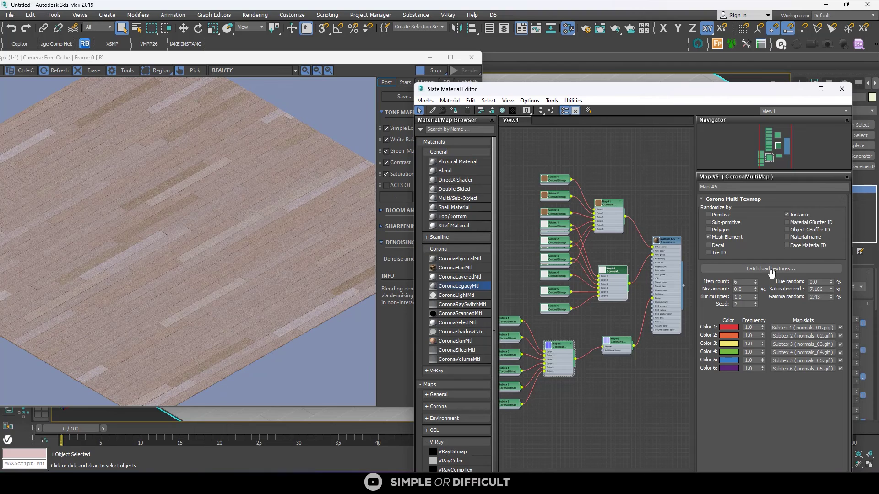
pyautogui.rightClick(756, 305)
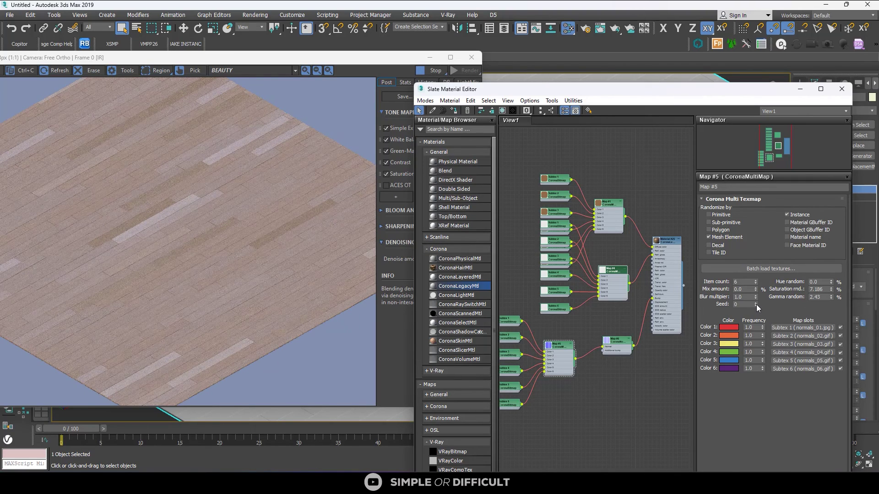
pyautogui.moveTo(756, 306); pyautogui.dragTo(756, 299)
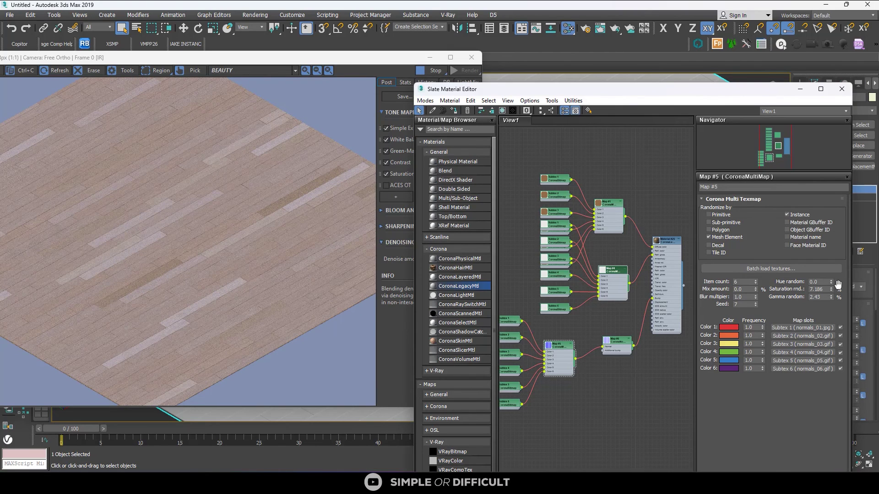
# Step: Raise the normals CoronaMultiMap's hue randomization to 9.7 % and its gamma randomization to 4.981 %
pyautogui.moveTo(832, 284); pyautogui.dragTo(832, 275)
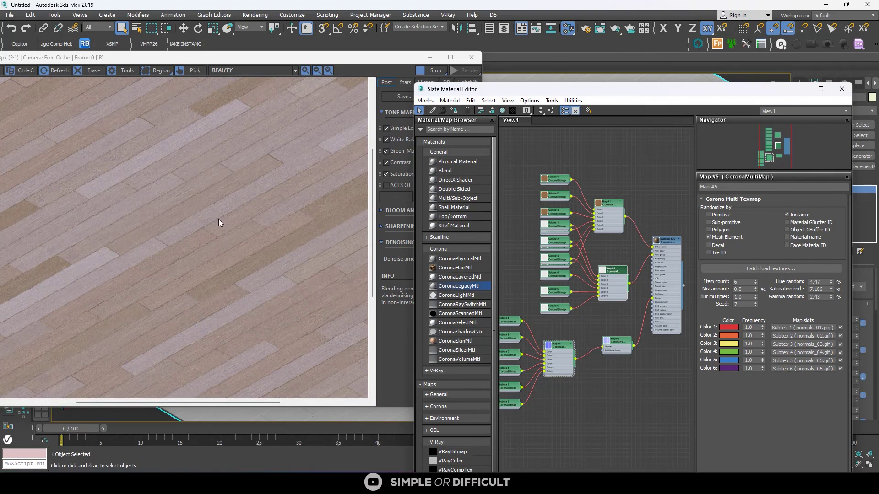
pyautogui.moveTo(832, 283); pyautogui.dragTo(832, 232)
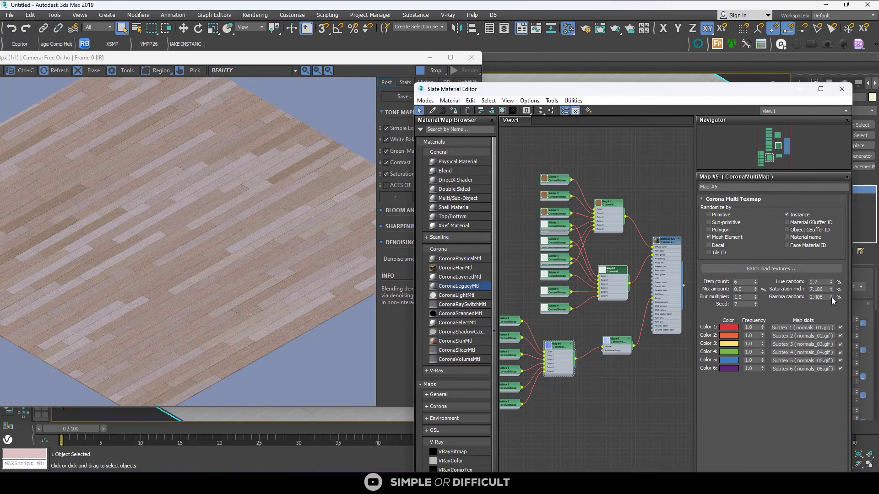
pyautogui.moveTo(831, 297); pyautogui.dragTo(828, 249)
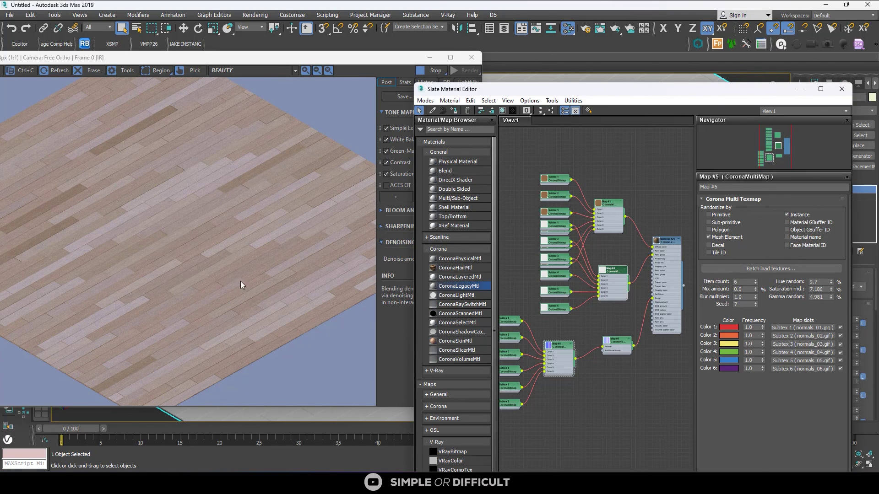
pyautogui.scroll(2, 241, 282)
pyautogui.scroll(-1, 246, 263)
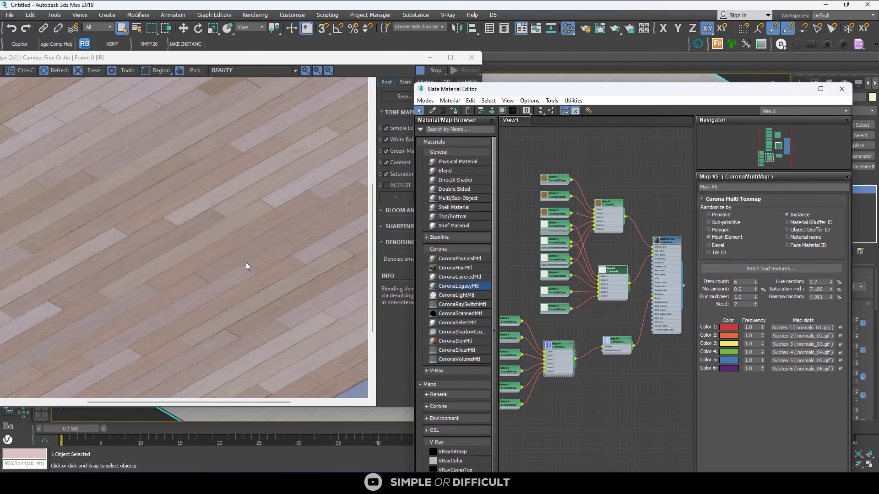
# Step: Reset the gamma, saturation and hue randomization of the normals CoronaMultiMap to 0 and inspect the floor boards up close in the render
pyautogui.doubleClick(817, 297)
pyautogui.write('0')
pyautogui.doubleClick(822, 290)
pyautogui.write('0')
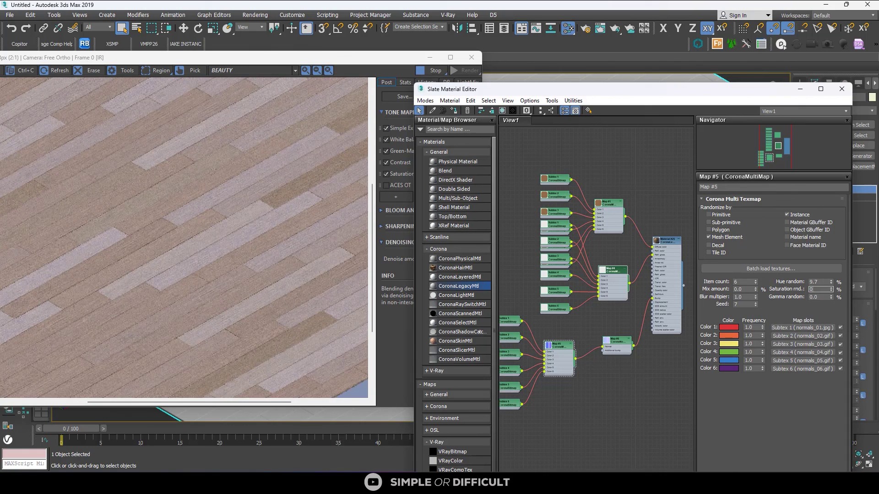
pyautogui.doubleClick(823, 283)
pyautogui.write('0')
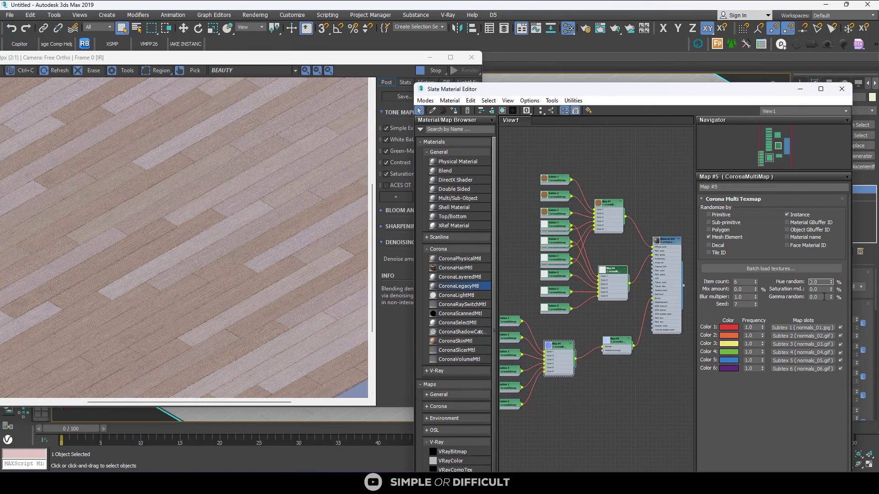
pyautogui.click(822, 297)
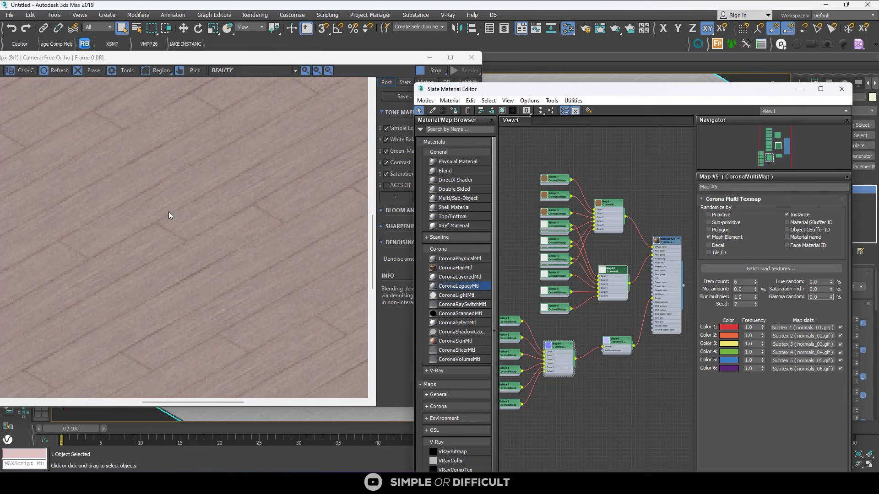
pyautogui.scroll(3, 168, 211)
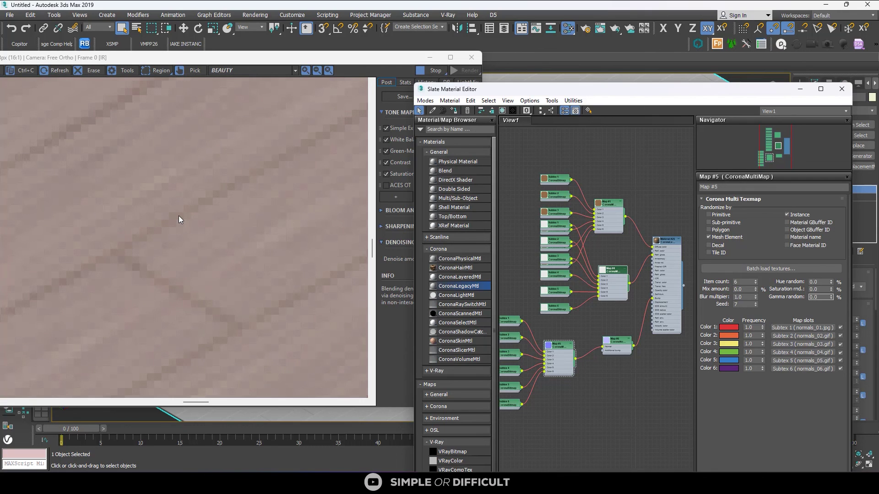
pyautogui.scroll(-4, 179, 216)
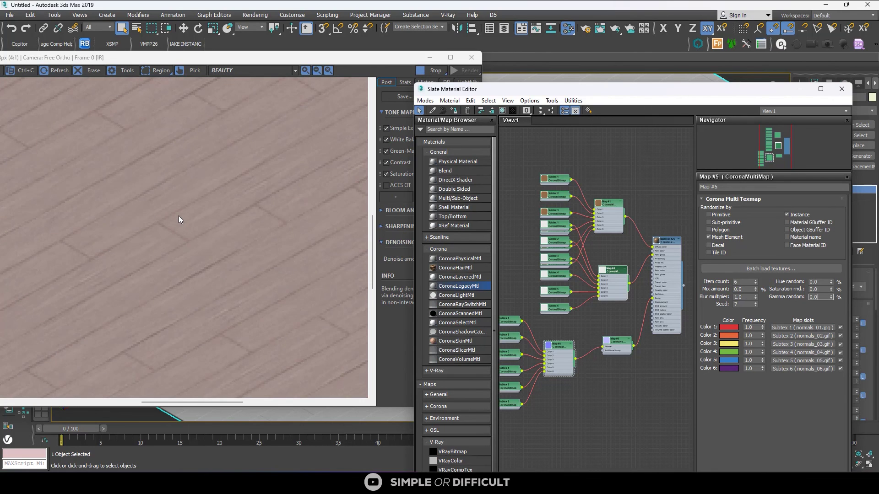